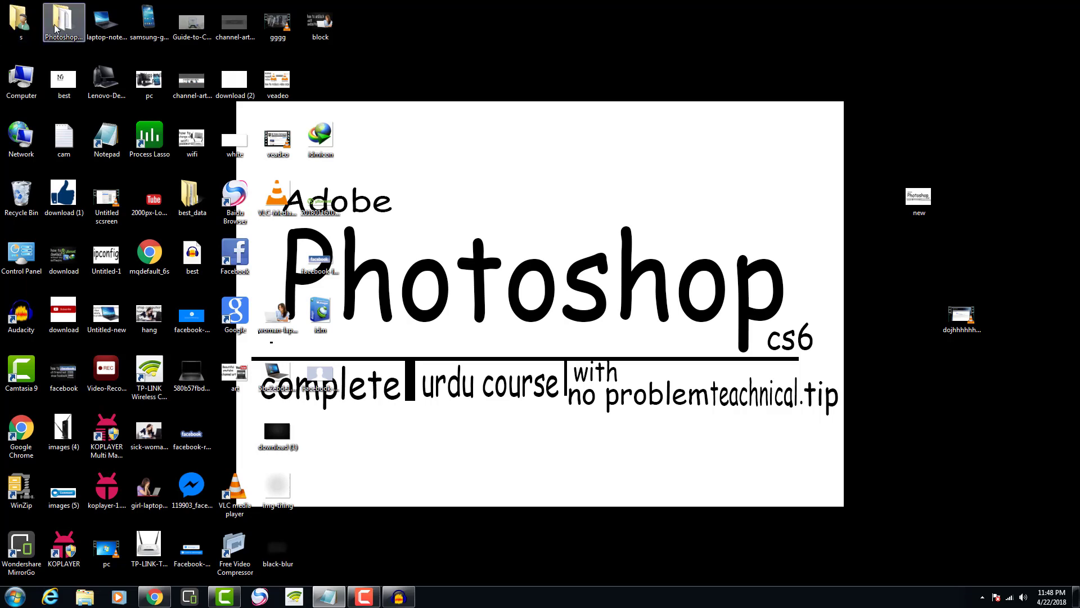
- Open the PhotoshopPortable folder on the desktop and launch the PhotoshopCS6Portable application
{"action": "double_click", "coordinate": [62, 21]}
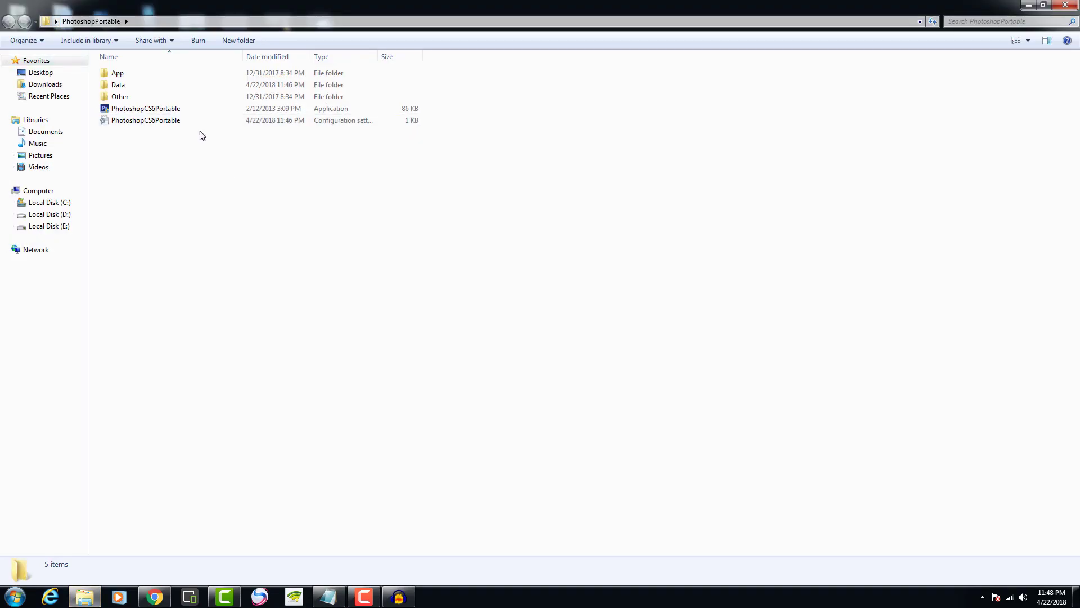
{"action": "double_click", "coordinate": [140, 110]}
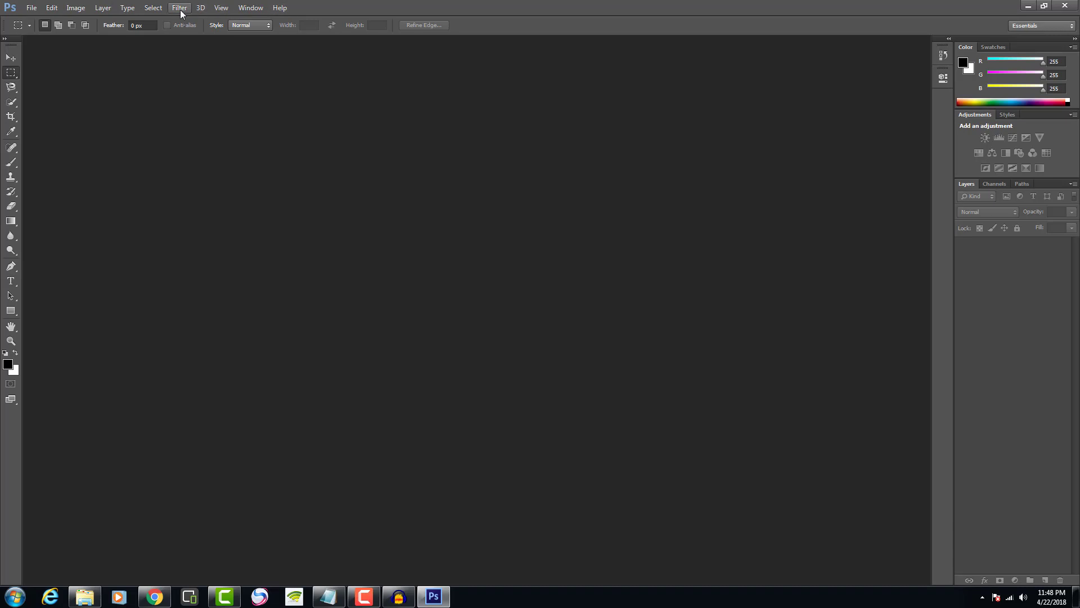
{"action": "left_click", "coordinate": [277, 9]}
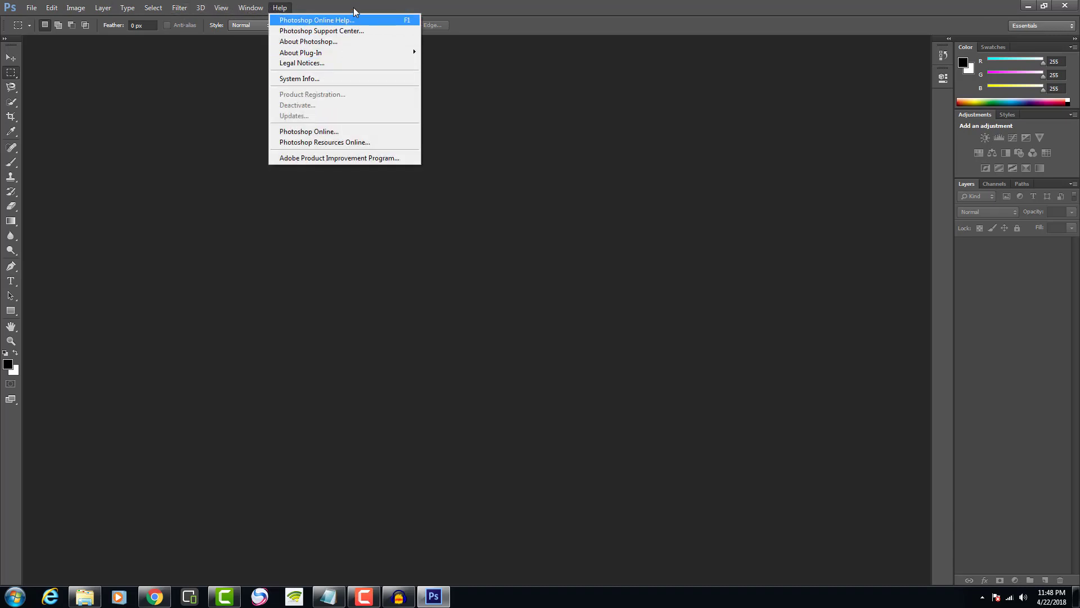
{"action": "left_click", "coordinate": [440, 259]}
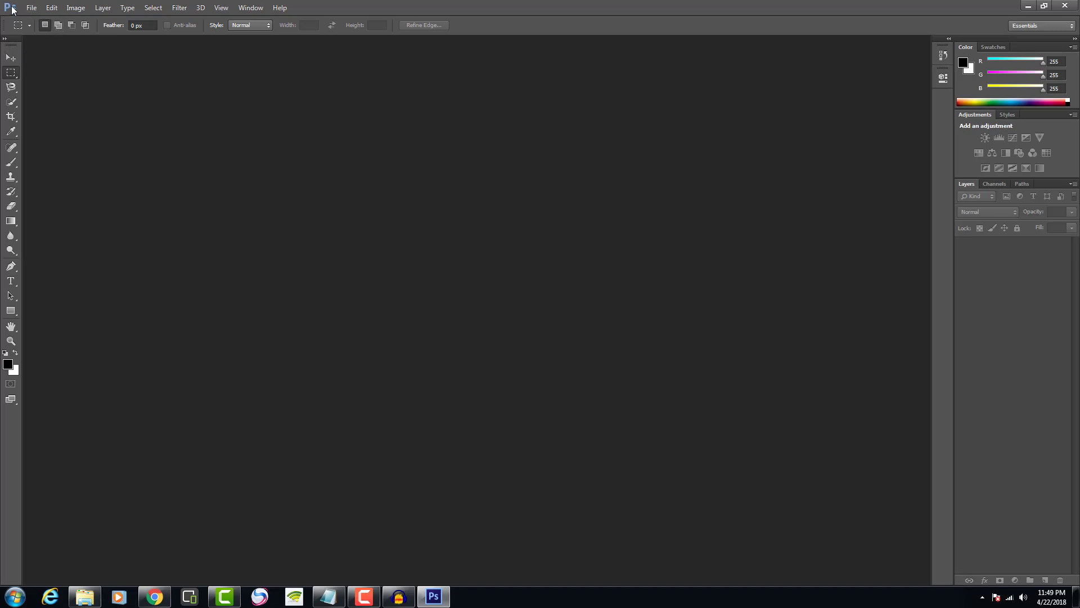
{"action": "left_click", "coordinate": [31, 8]}
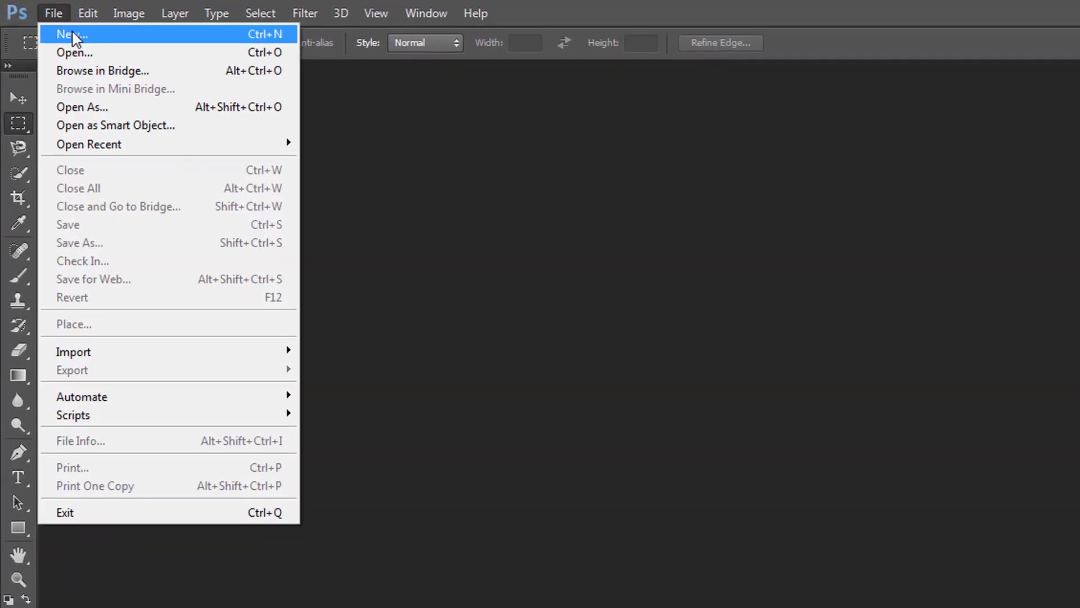
{"action": "left_click", "coordinate": [104, 35]}
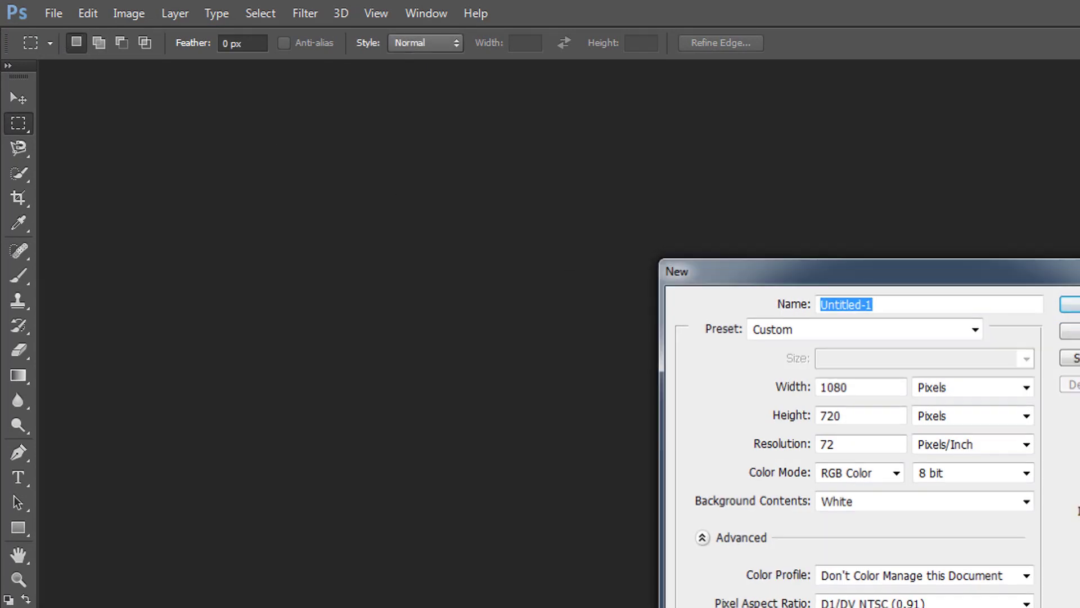
{"action": "key", "text": "Escape"}
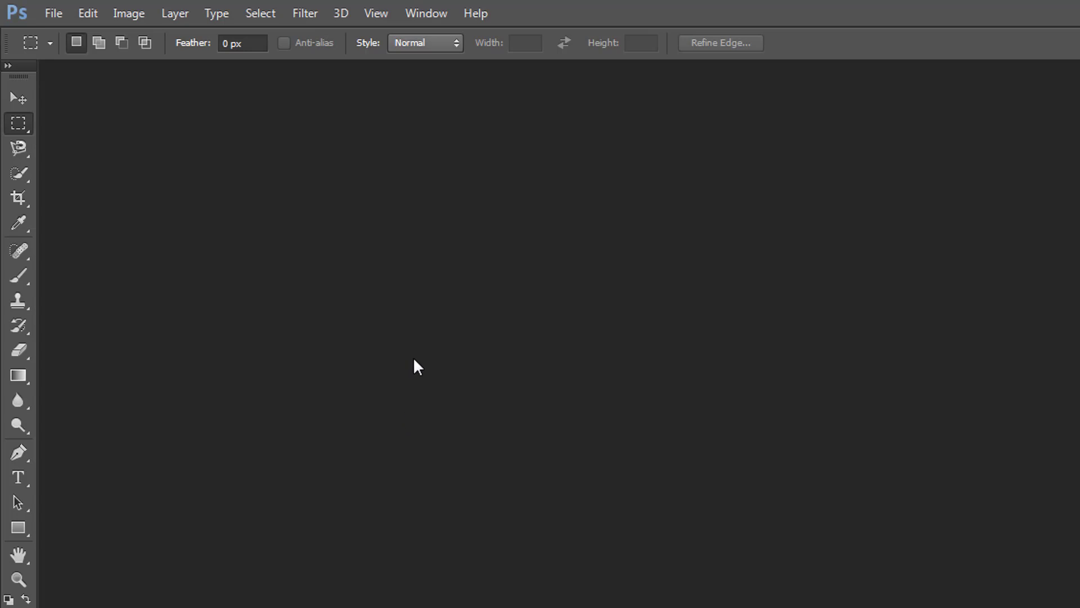
- Start a new document and name it "class 1"
{"action": "left_click", "coordinate": [53, 17]}
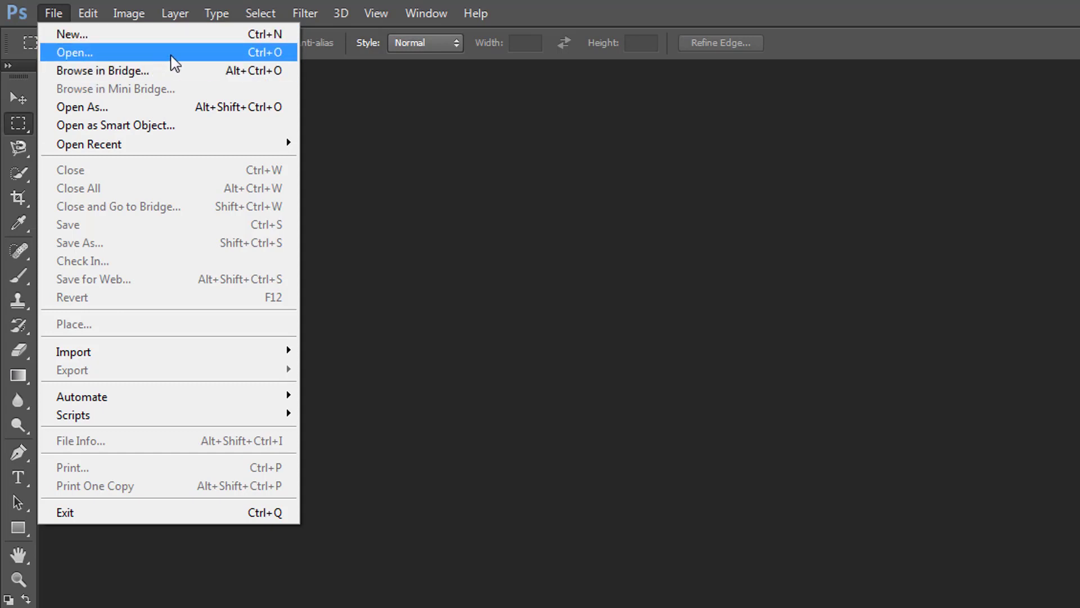
{"action": "left_click", "coordinate": [115, 38]}
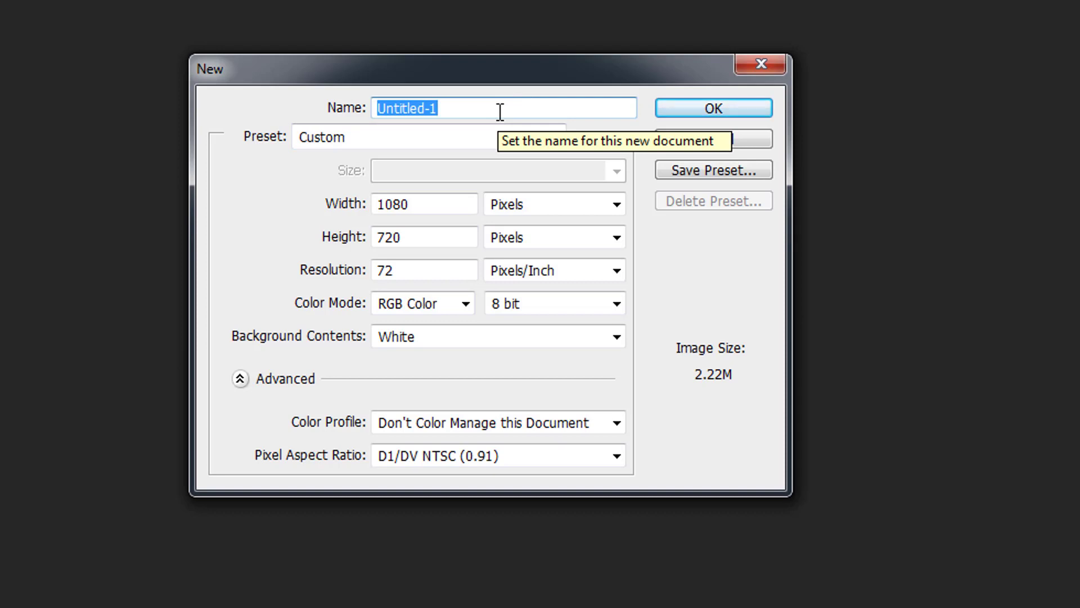
{"action": "type", "text": "c"}
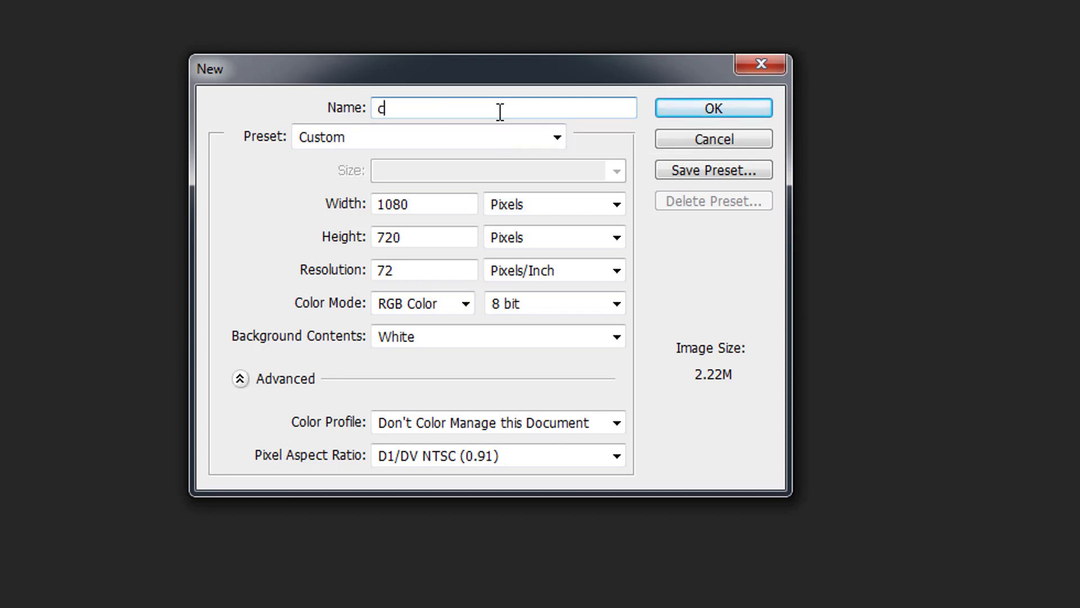
{"action": "type", "text": "lass 1"}
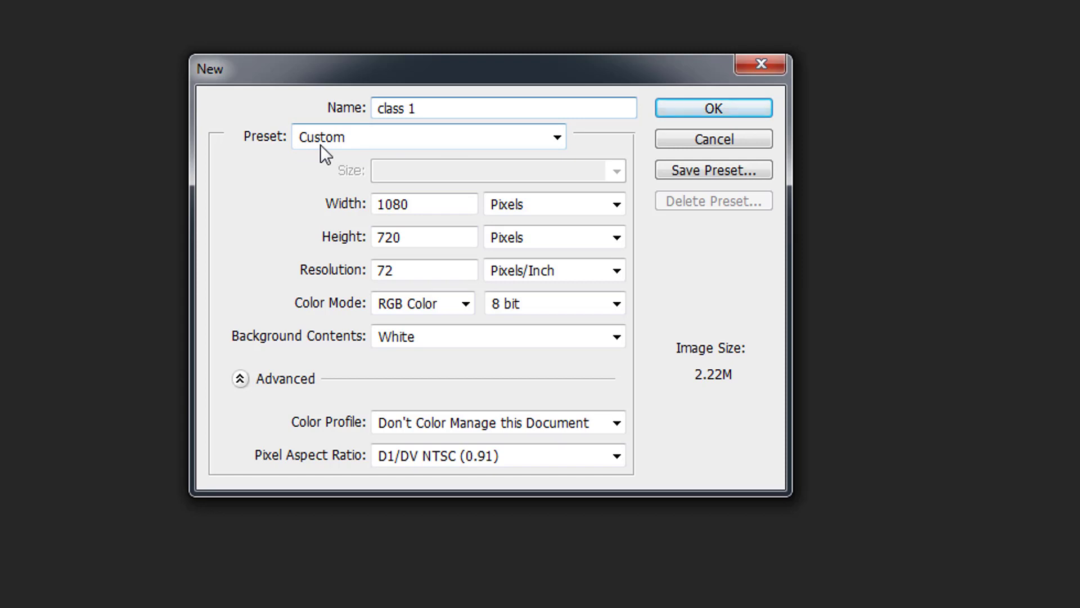
- Set the new document's preset to Default Photoshop Size
{"action": "left_click", "coordinate": [563, 143]}
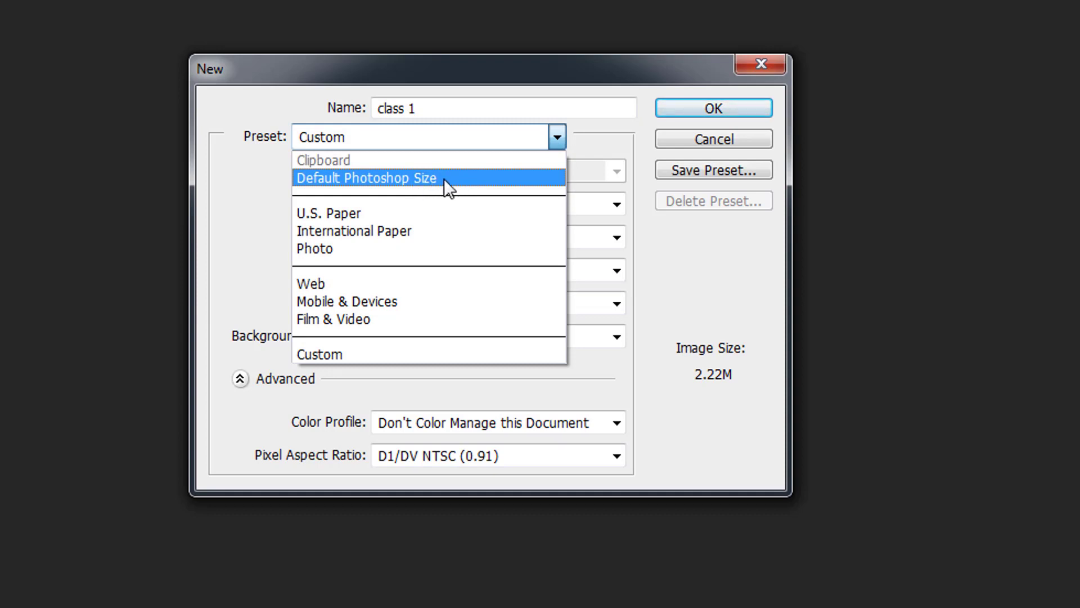
{"action": "left_click", "coordinate": [235, 209]}
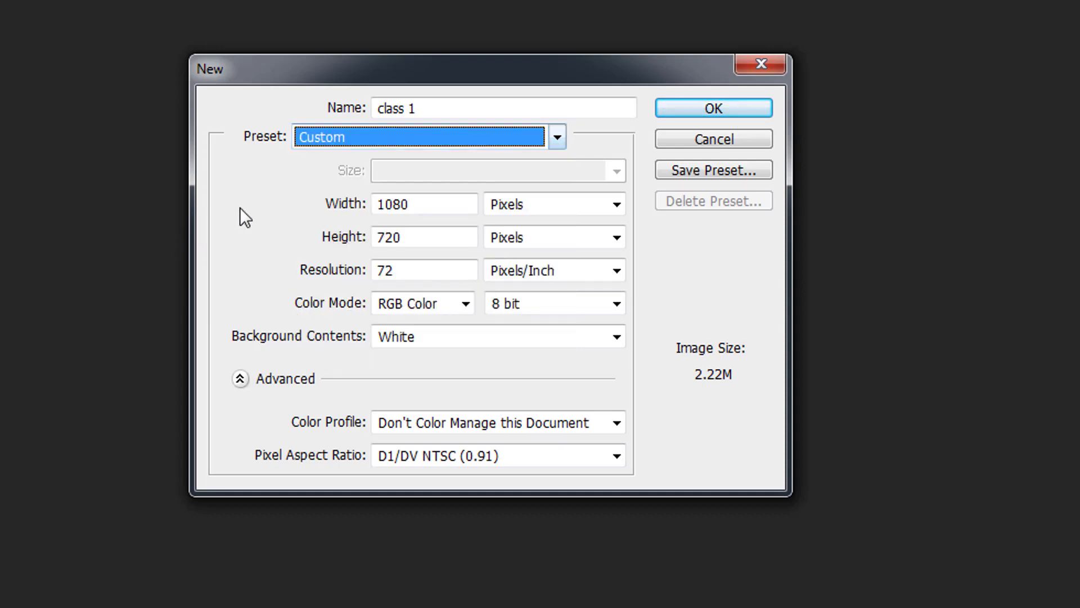
{"action": "left_click", "coordinate": [543, 141]}
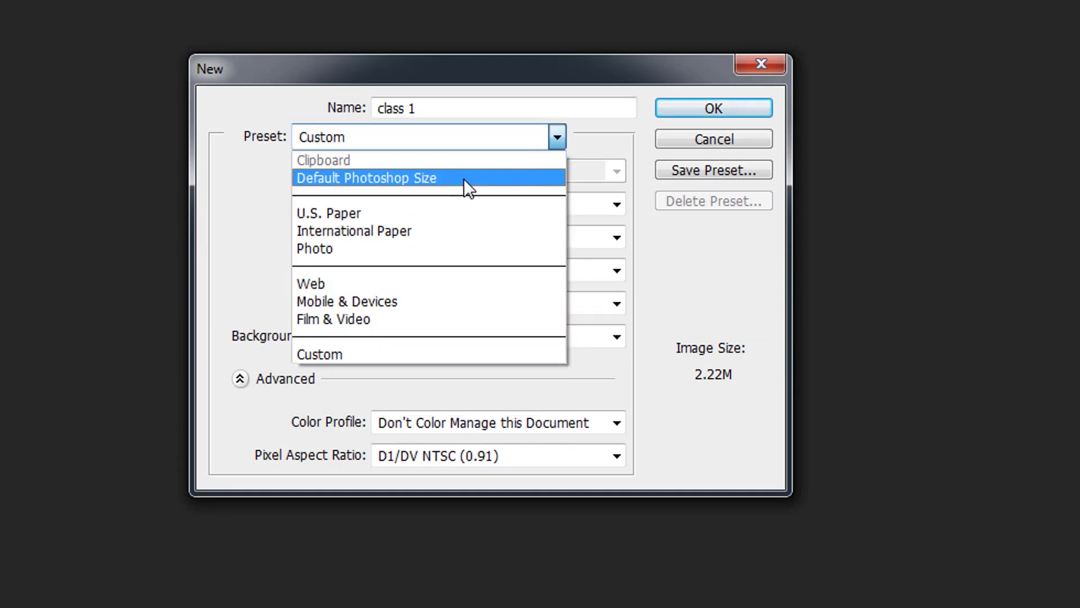
{"action": "left_click", "coordinate": [450, 178]}
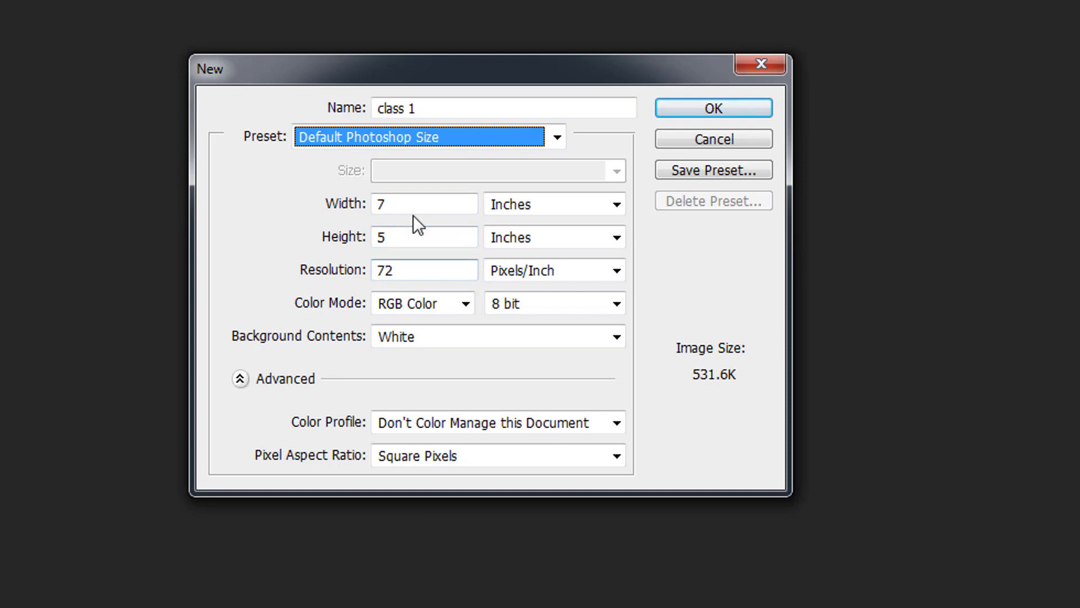
- Switch the new document's preset to U.S. Paper and look through its available paper sizes
{"action": "left_click", "coordinate": [558, 143]}
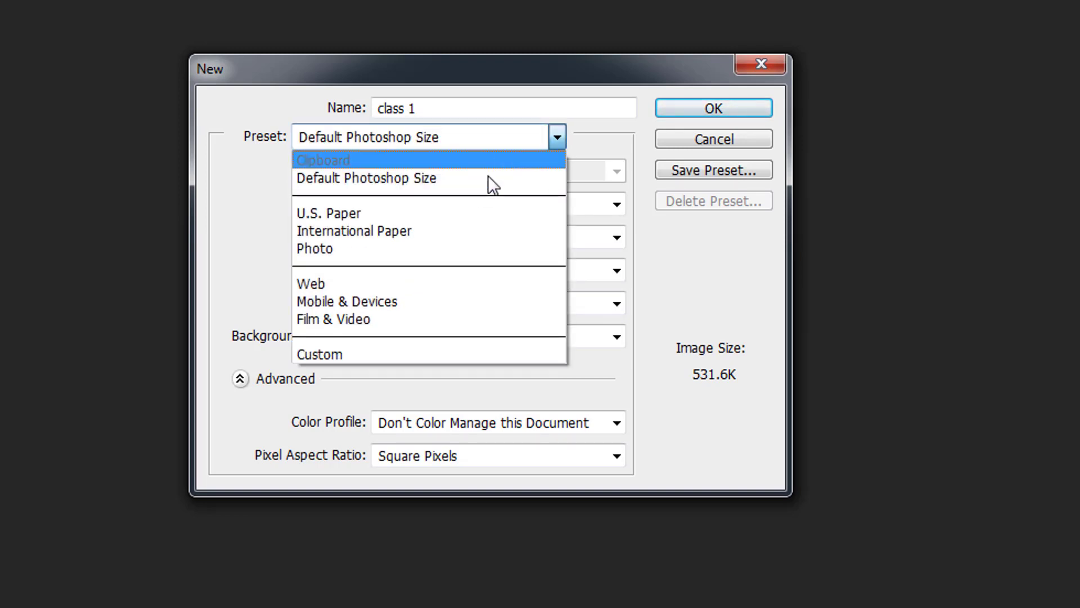
{"action": "left_click", "coordinate": [489, 214]}
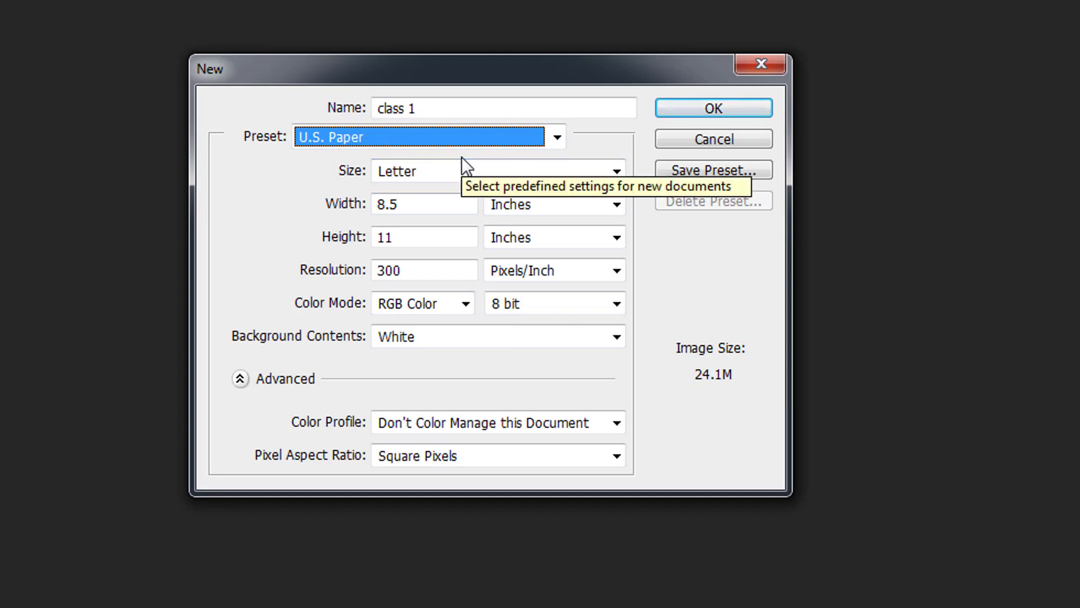
{"action": "left_click", "coordinate": [614, 174]}
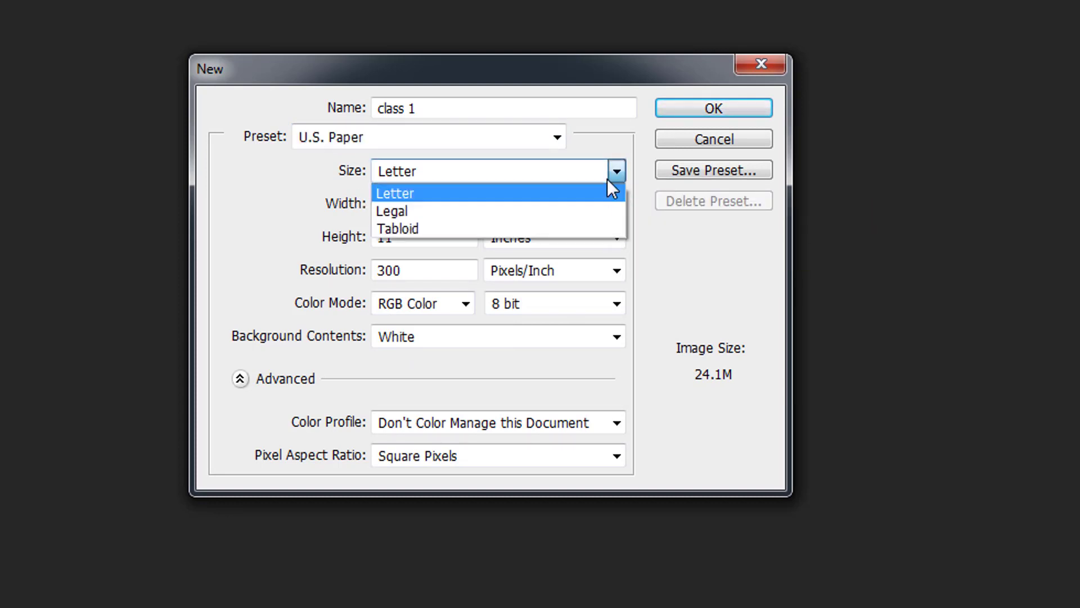
{"action": "left_click", "coordinate": [287, 180]}
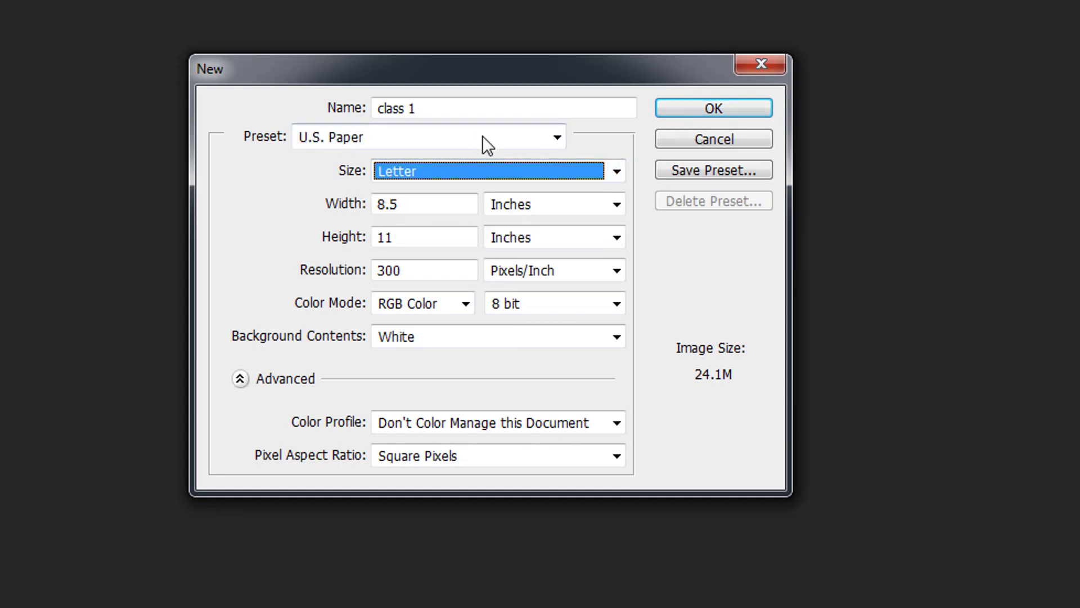
- Change the document preset to International Paper and review the A, B and C sizes it offers
{"action": "left_click", "coordinate": [506, 137]}
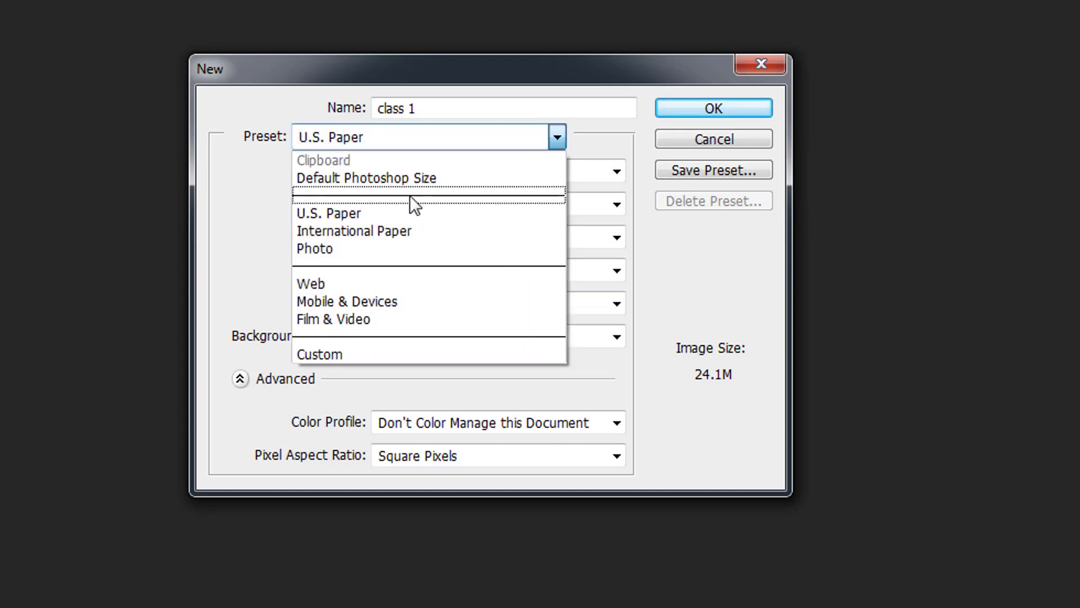
{"action": "left_click", "coordinate": [418, 233]}
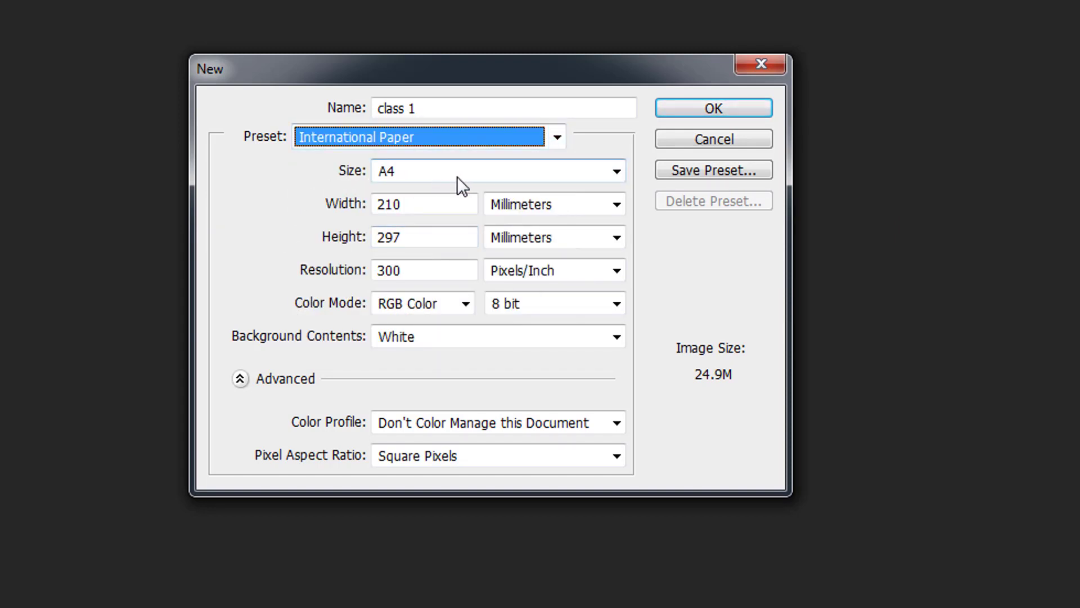
{"action": "left_click", "coordinate": [536, 174]}
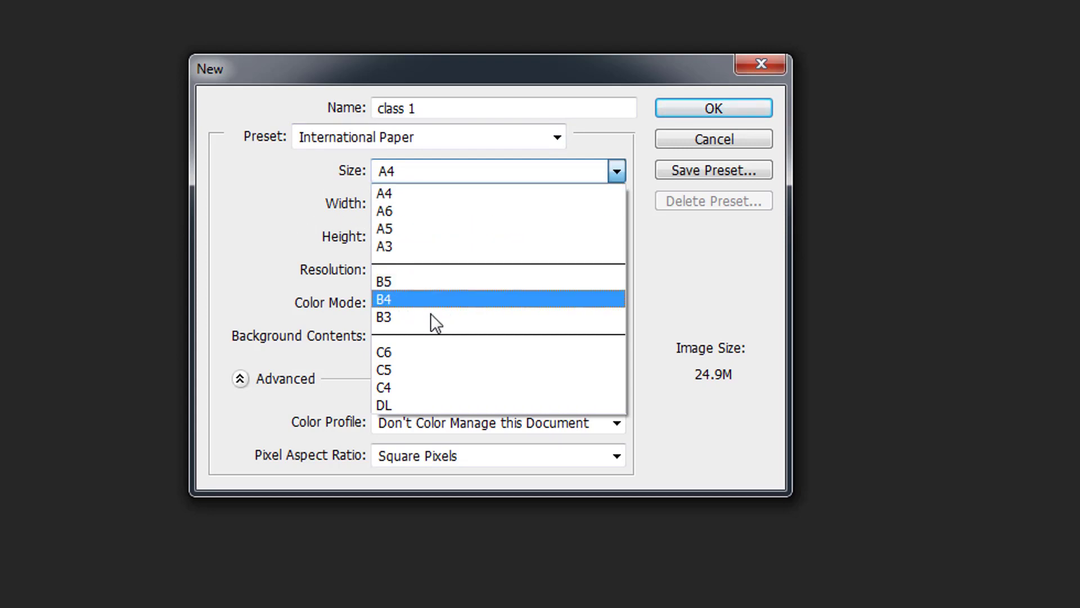
{"action": "left_click", "coordinate": [273, 204]}
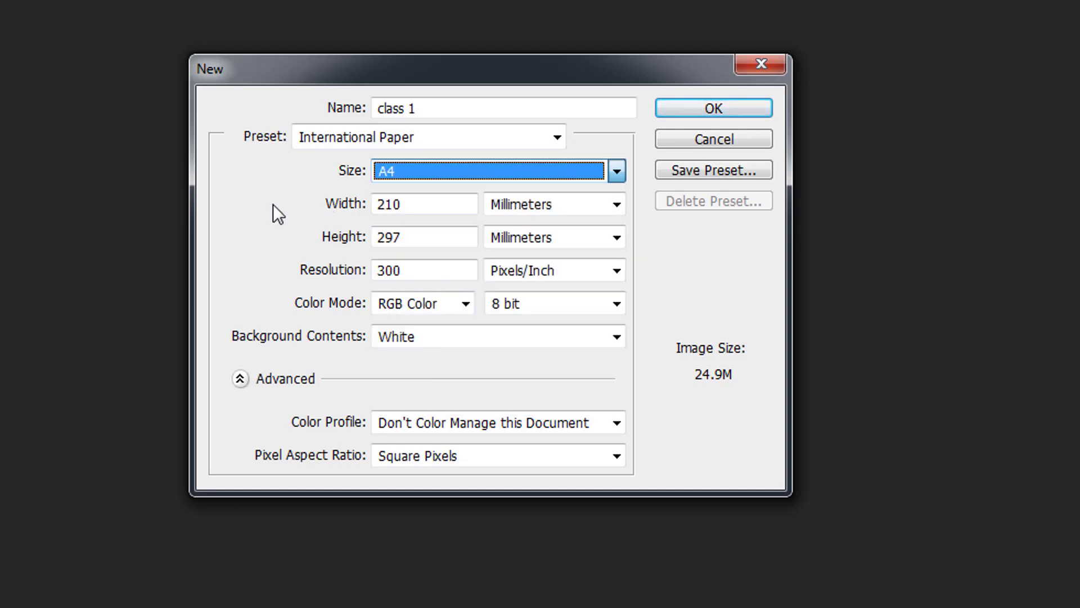
{"action": "left_click", "coordinate": [618, 170]}
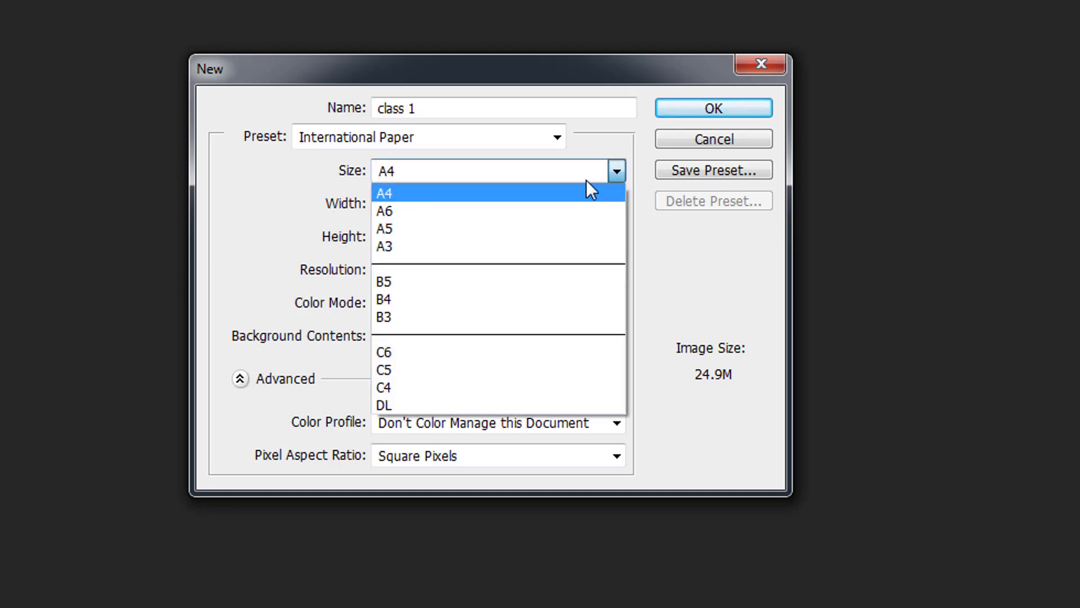
{"action": "left_click", "coordinate": [411, 171]}
- Change the document preset to Photo and examine its landscape and portrait size options
{"action": "left_click", "coordinate": [498, 137]}
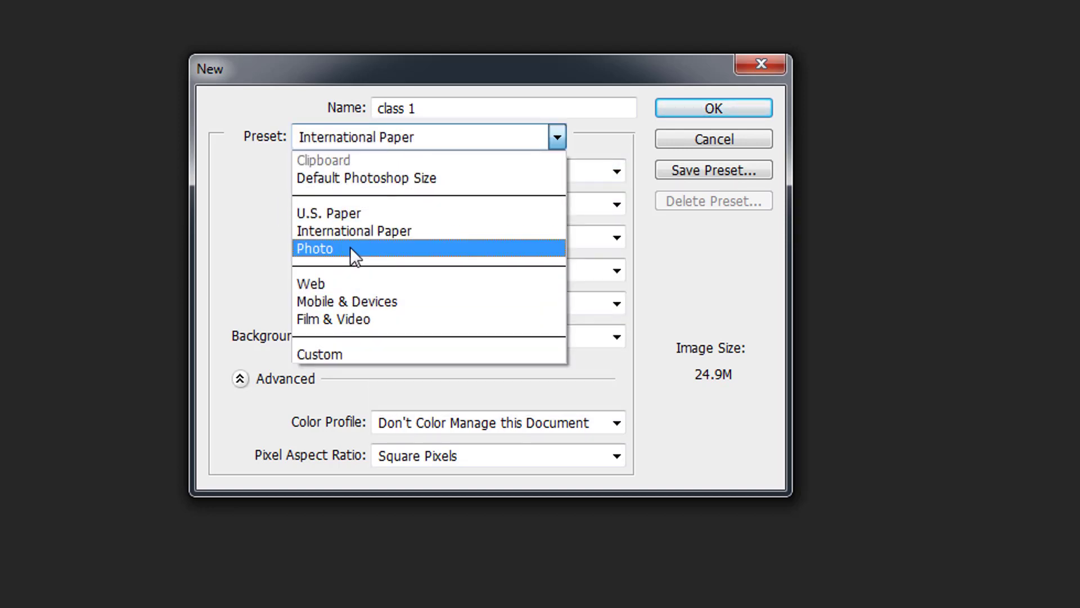
{"action": "left_click", "coordinate": [350, 247]}
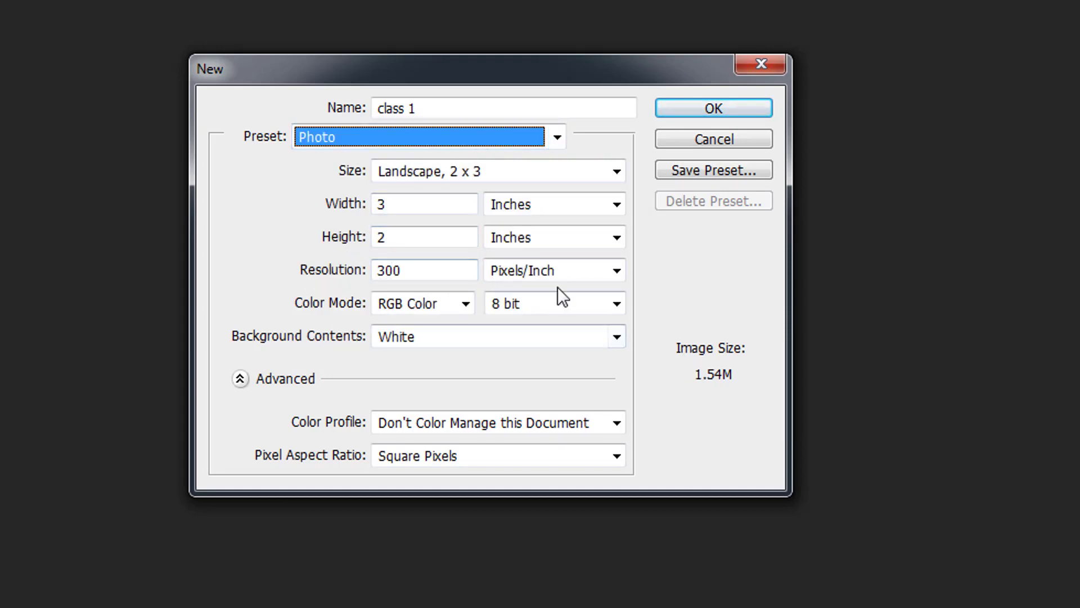
{"action": "left_click", "coordinate": [556, 140]}
{"action": "left_click", "coordinate": [208, 265]}
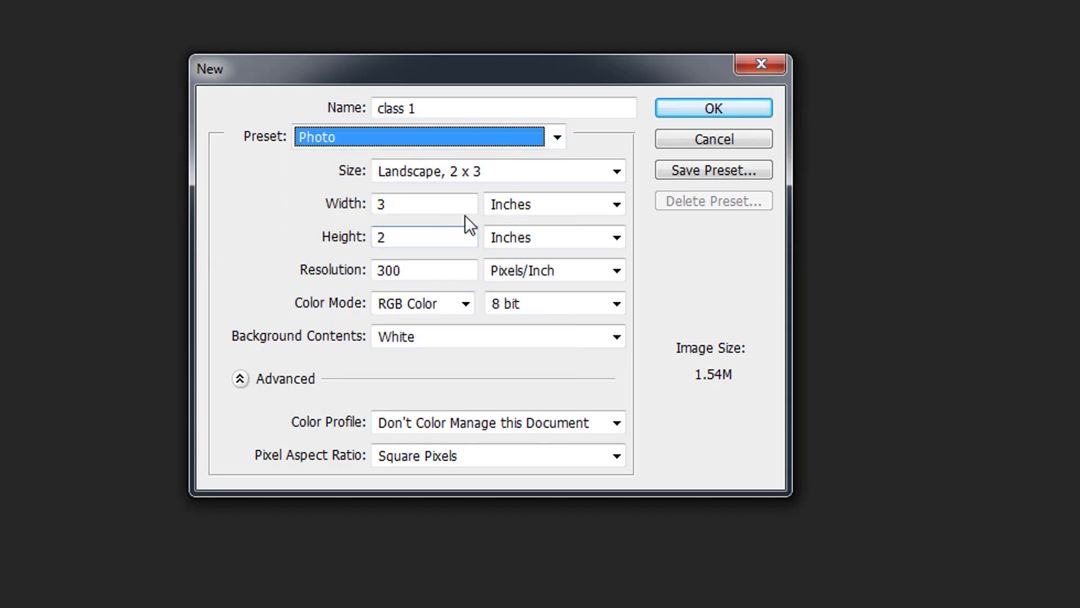
{"action": "left_click", "coordinate": [603, 172]}
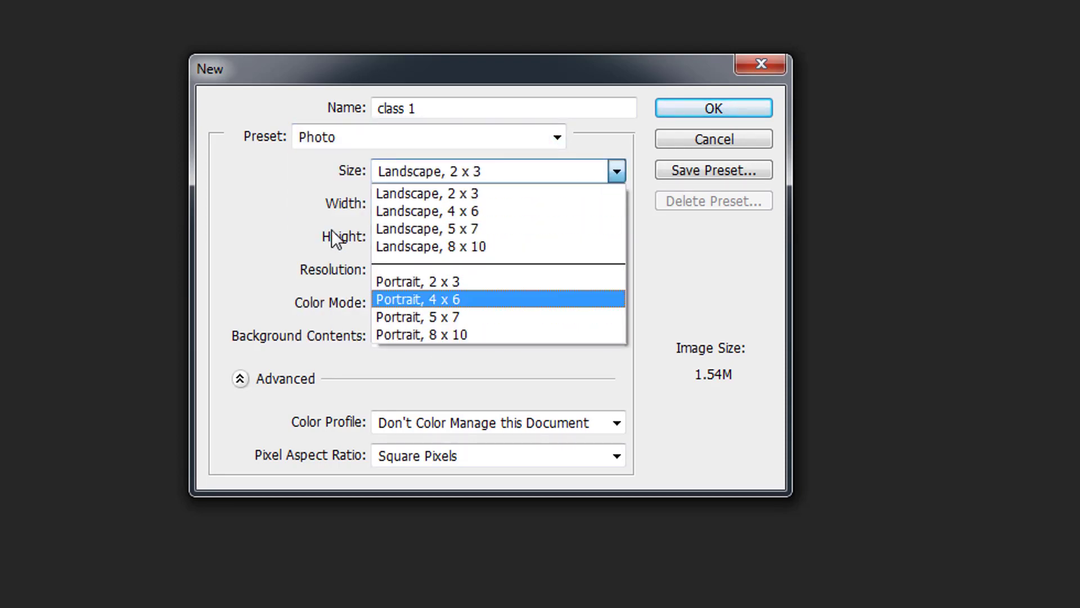
{"action": "left_click", "coordinate": [254, 229]}
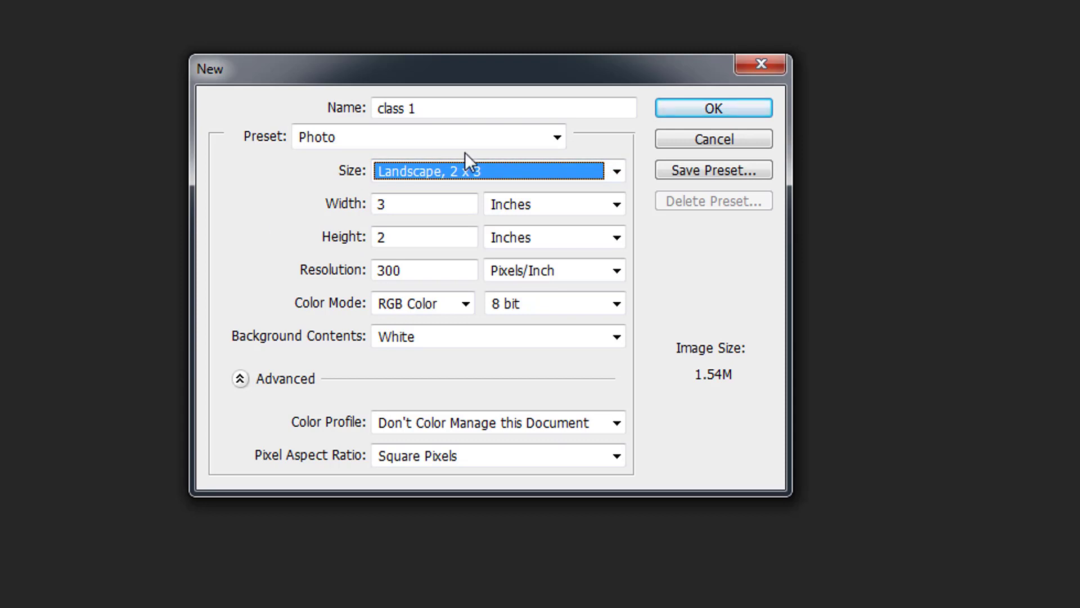
- Change the document preset to Web and view its predefined screen and banner sizes
{"action": "left_click", "coordinate": [556, 139]}
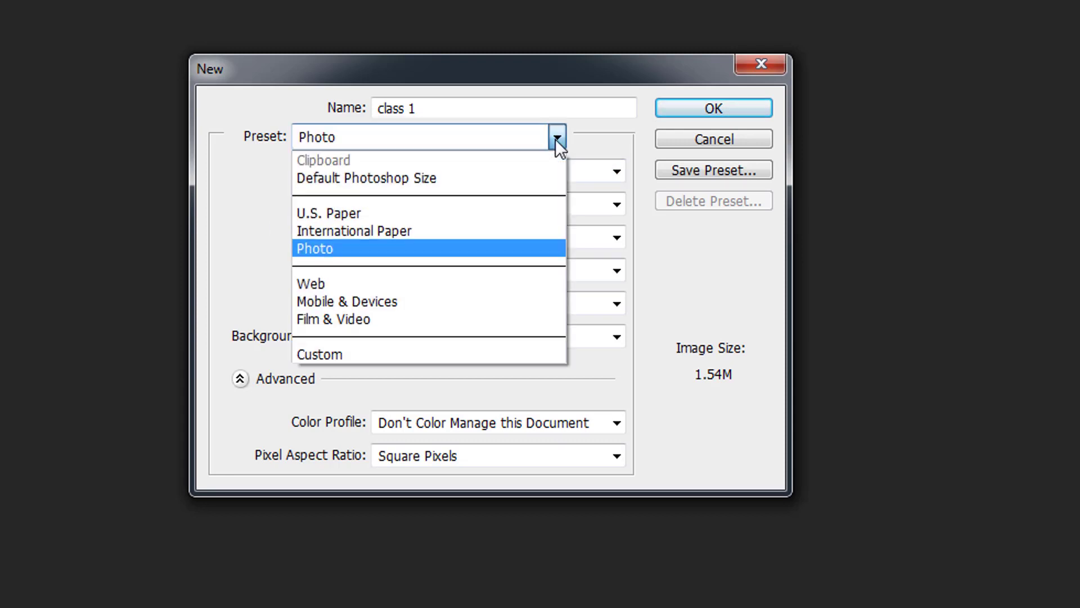
{"action": "left_click", "coordinate": [379, 284]}
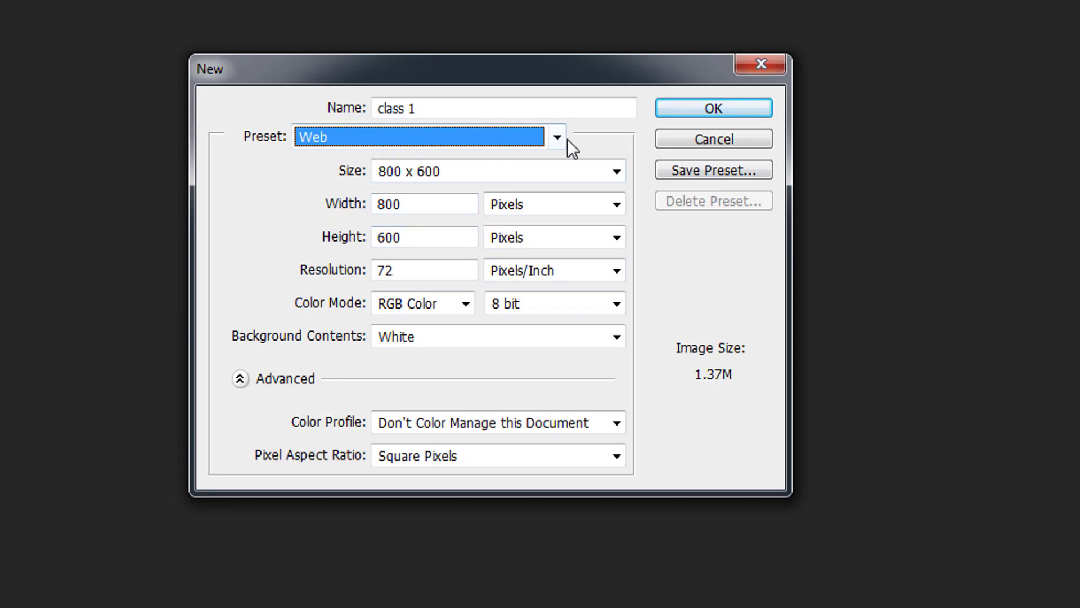
{"action": "left_click", "coordinate": [610, 177]}
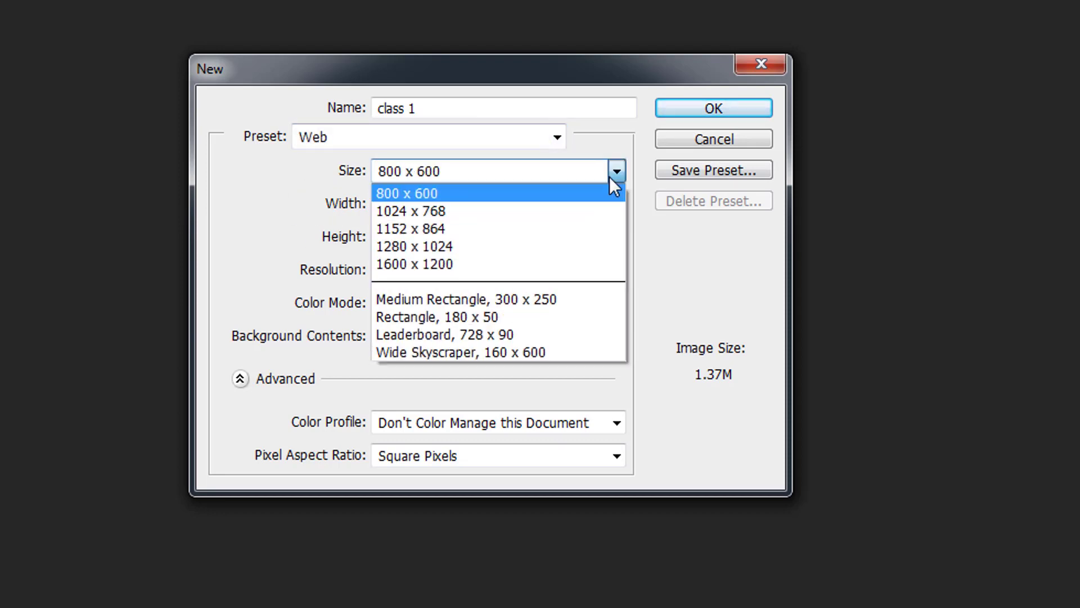
{"action": "left_click", "coordinate": [293, 217]}
- Change the document preset to Mobile & Devices and review the screen sizes it offers
{"action": "left_click", "coordinate": [557, 137]}
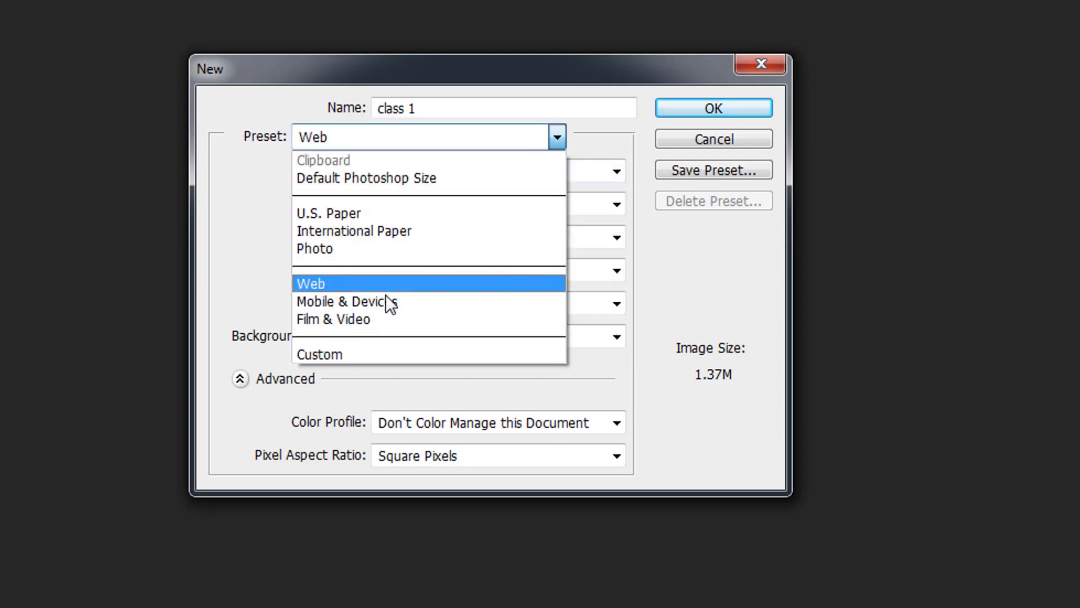
{"action": "left_click", "coordinate": [306, 300]}
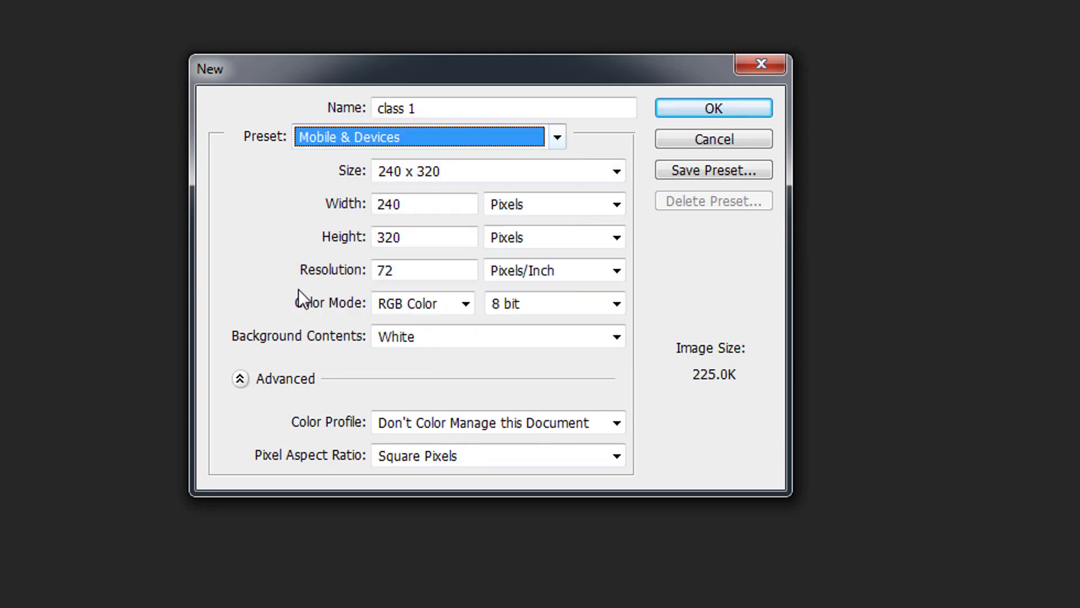
{"action": "left_click", "coordinate": [560, 179]}
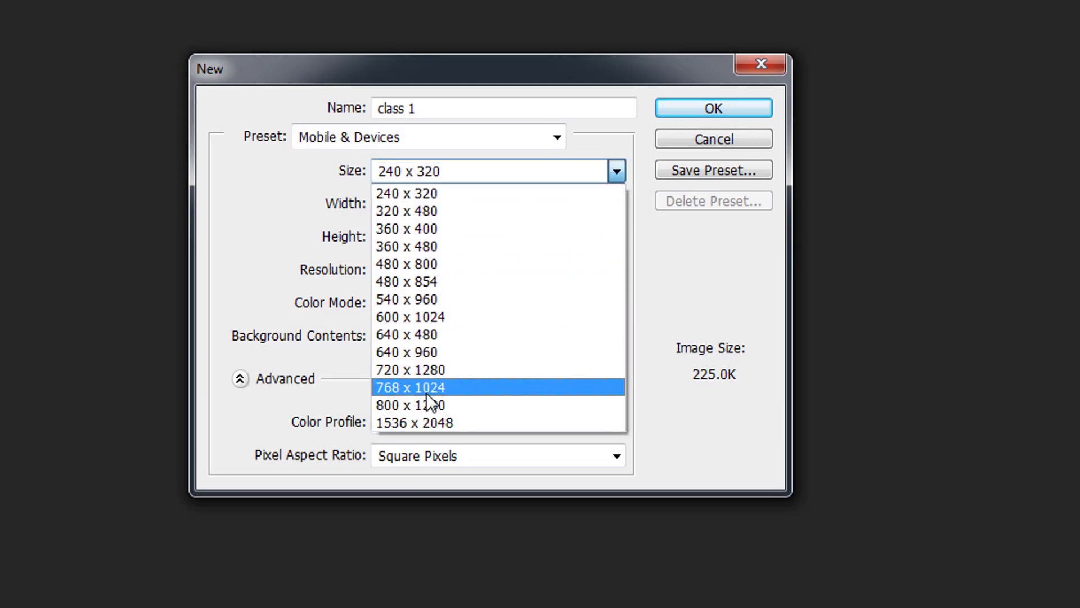
{"action": "left_click", "coordinate": [288, 202]}
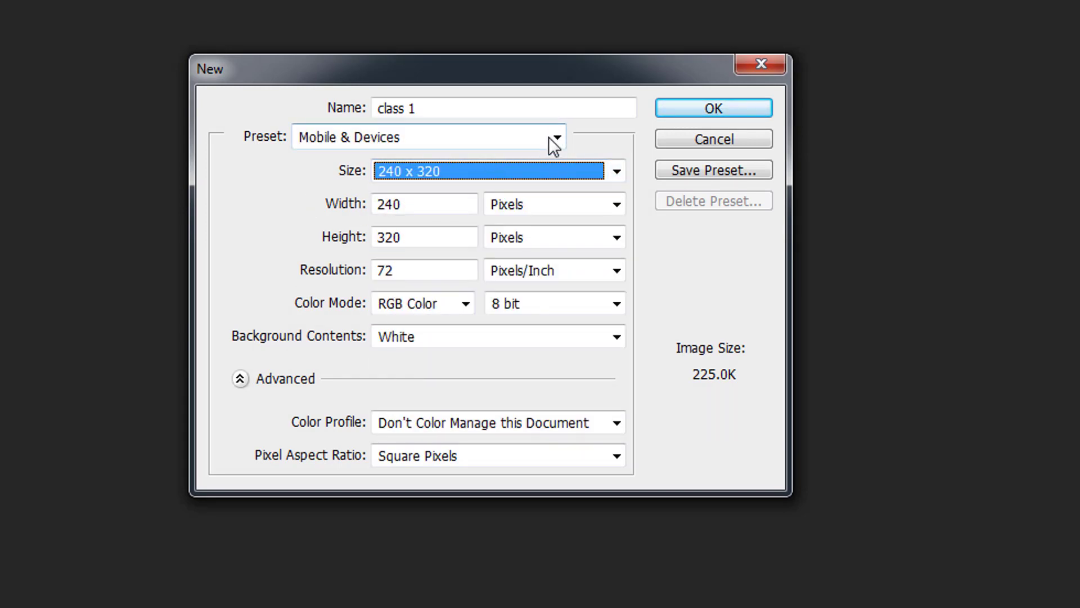
- Change the document preset to Film & Video and look through its NTSC, PAL, HD and film sizes
{"action": "left_click", "coordinate": [553, 138]}
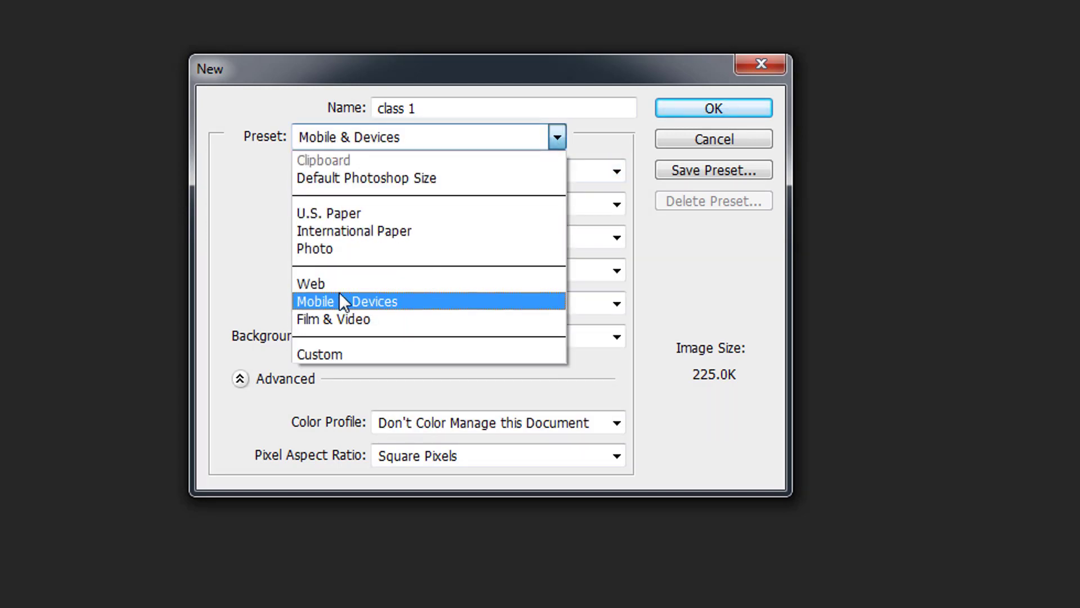
{"action": "left_click", "coordinate": [386, 316]}
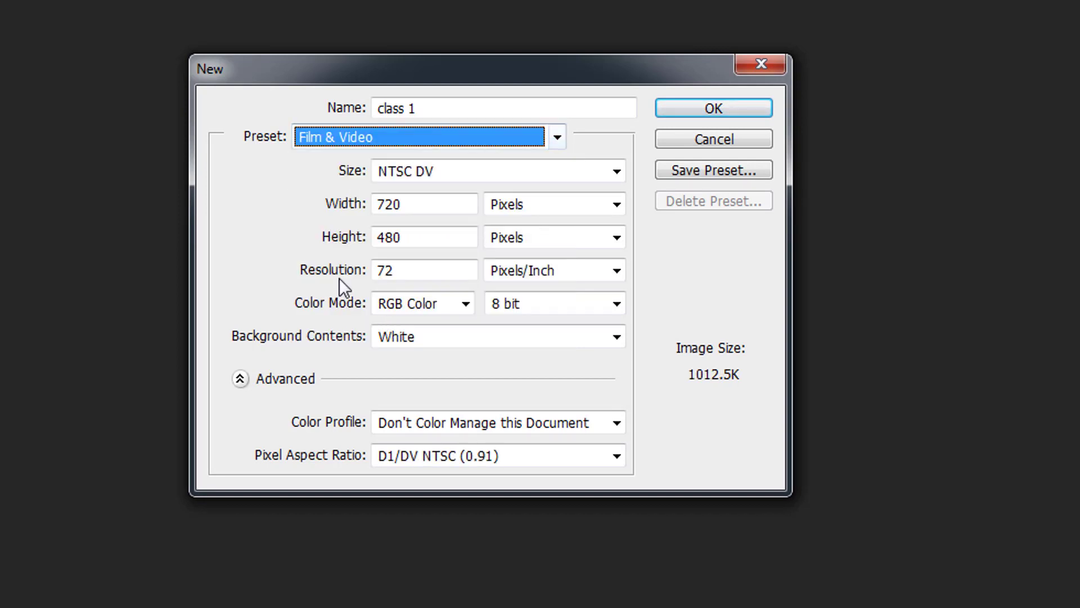
{"action": "left_click", "coordinate": [608, 178]}
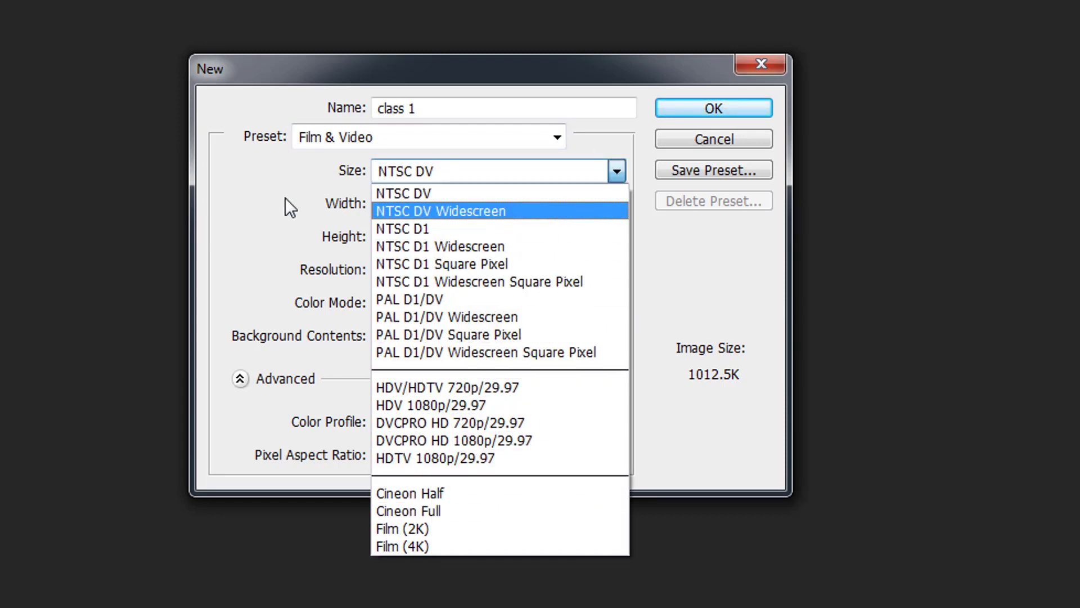
{"action": "left_click", "coordinate": [423, 170]}
- Switch the document preset to Custom and set the size to 1280 pixels wide by 720 pixels high
{"action": "left_click", "coordinate": [556, 137]}
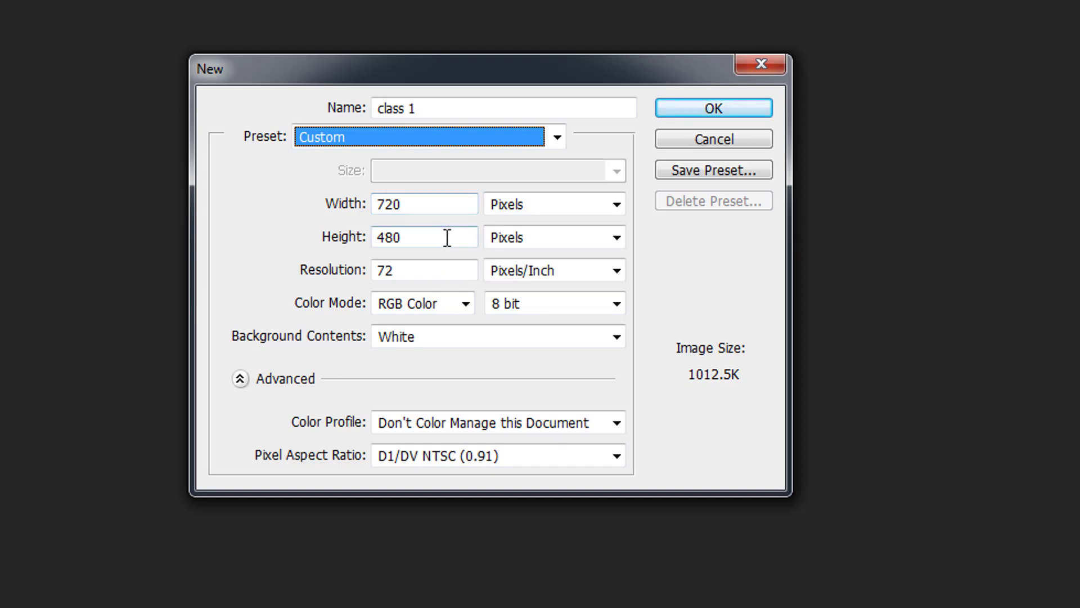
{"action": "double_click", "coordinate": [420, 209]}
{"action": "type", "text": "12"}
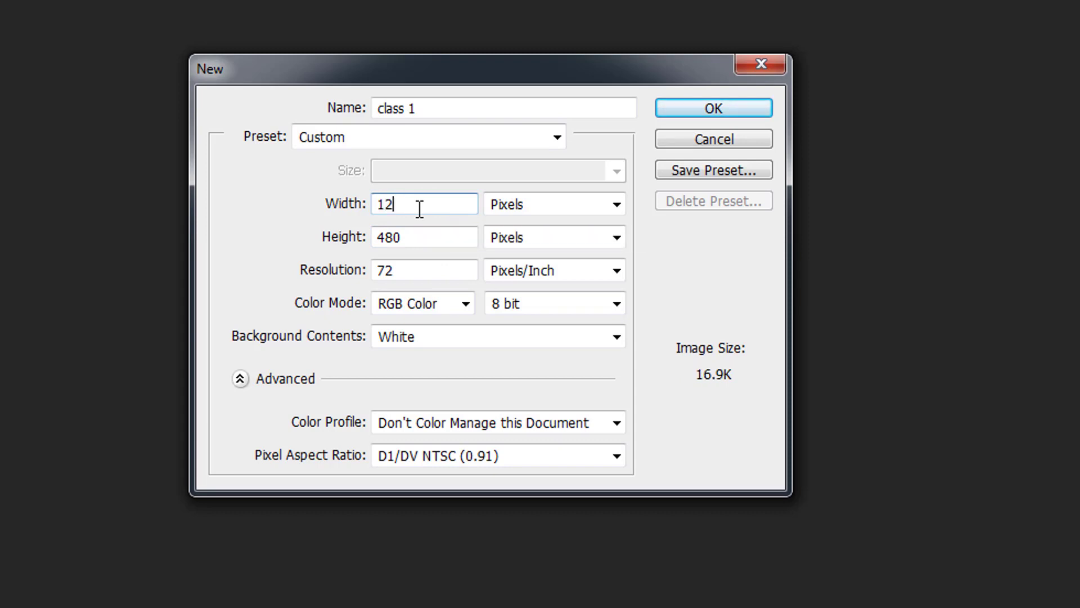
{"action": "type", "text": "80"}
{"action": "double_click", "coordinate": [413, 238]}
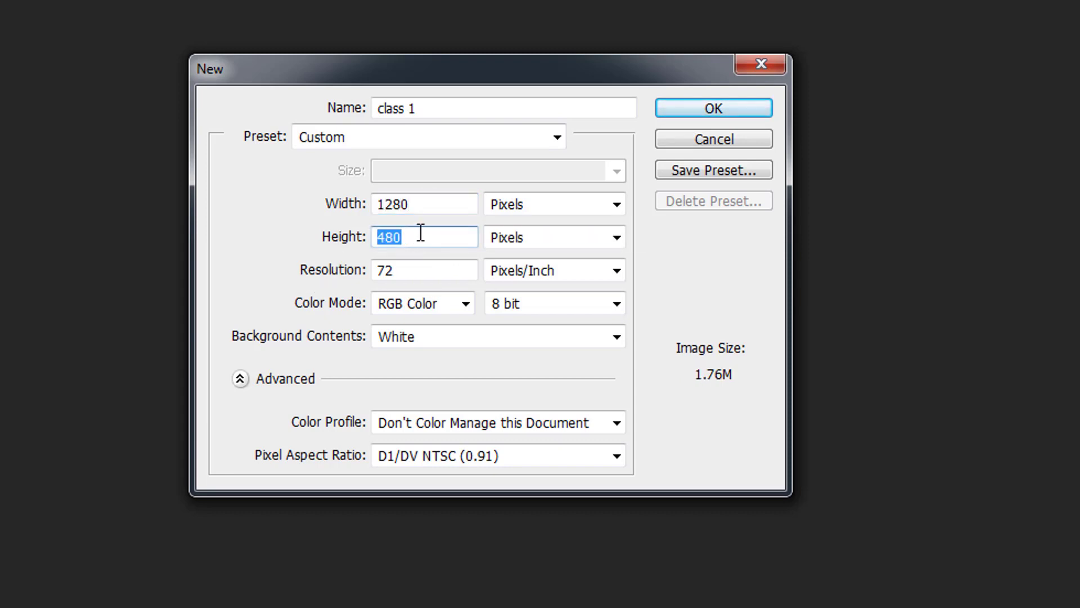
{"action": "type", "text": "720"}
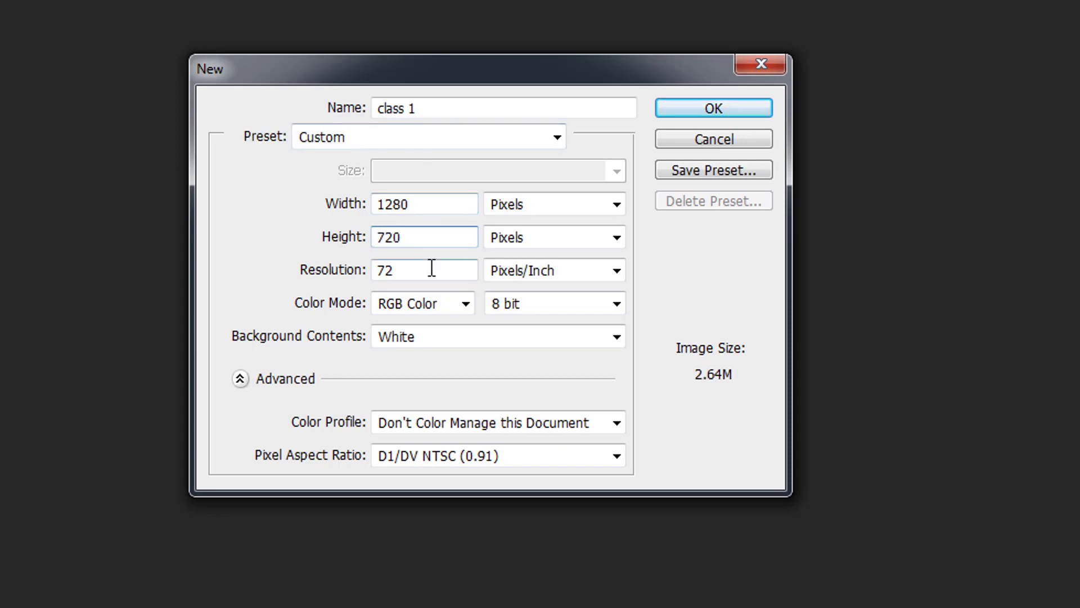
- Set the document resolution to 300 pixels/inch and check the color mode choices
{"action": "left_click_drag", "start_coordinate": [395, 272], "coordinate": [378, 272]}
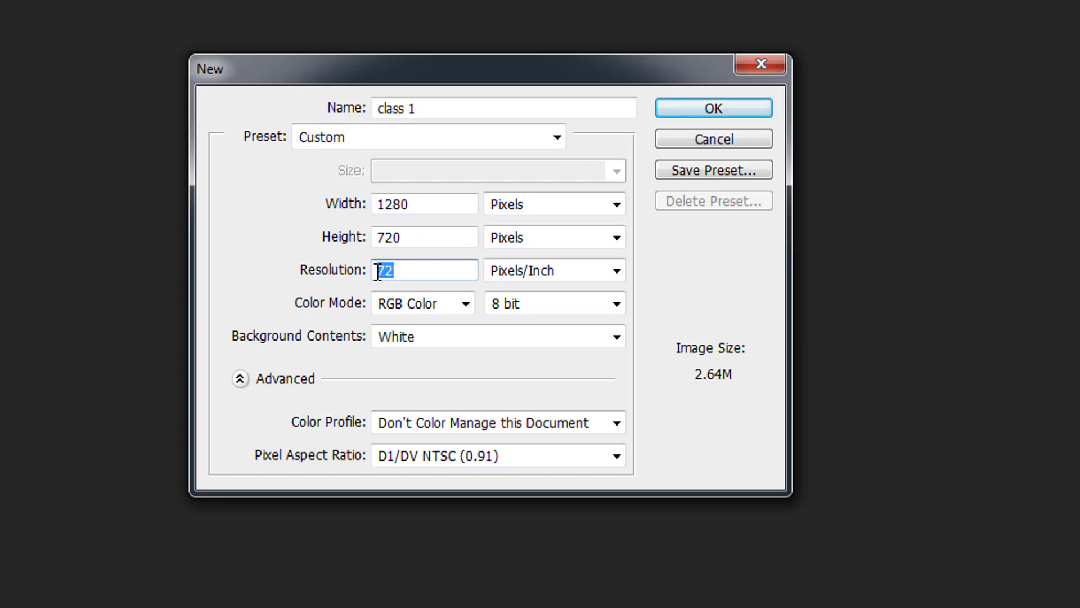
{"action": "type", "text": "300"}
{"action": "left_click", "coordinate": [466, 303]}
{"action": "left_click", "coordinate": [466, 304]}
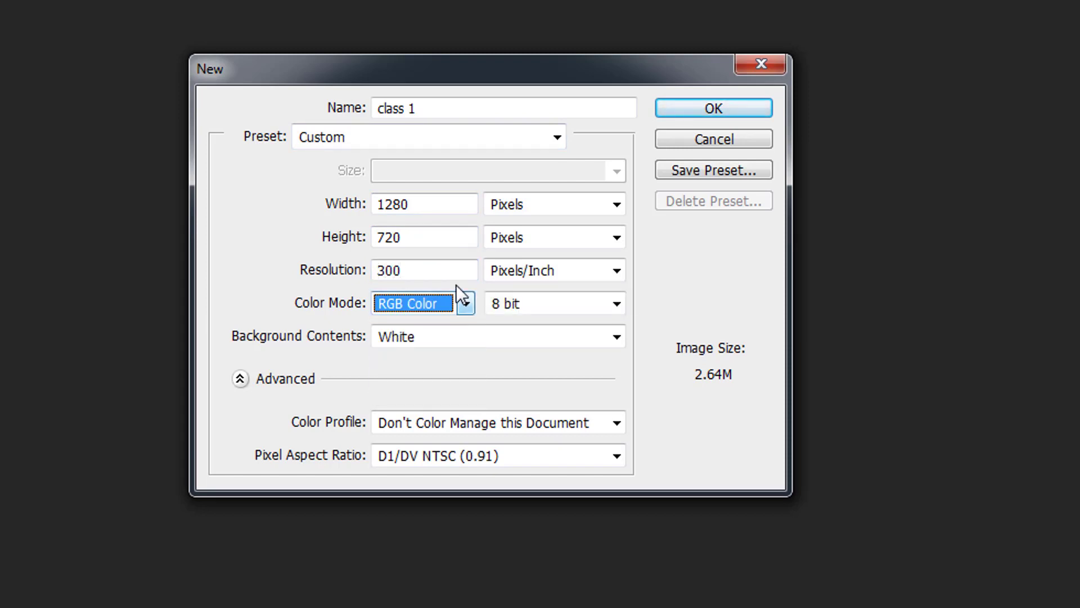
- Set the document resolution to 72 pixels/inch and check the measurement units available for the width
{"action": "left_click", "coordinate": [449, 273]}
{"action": "type", "text": "0"}
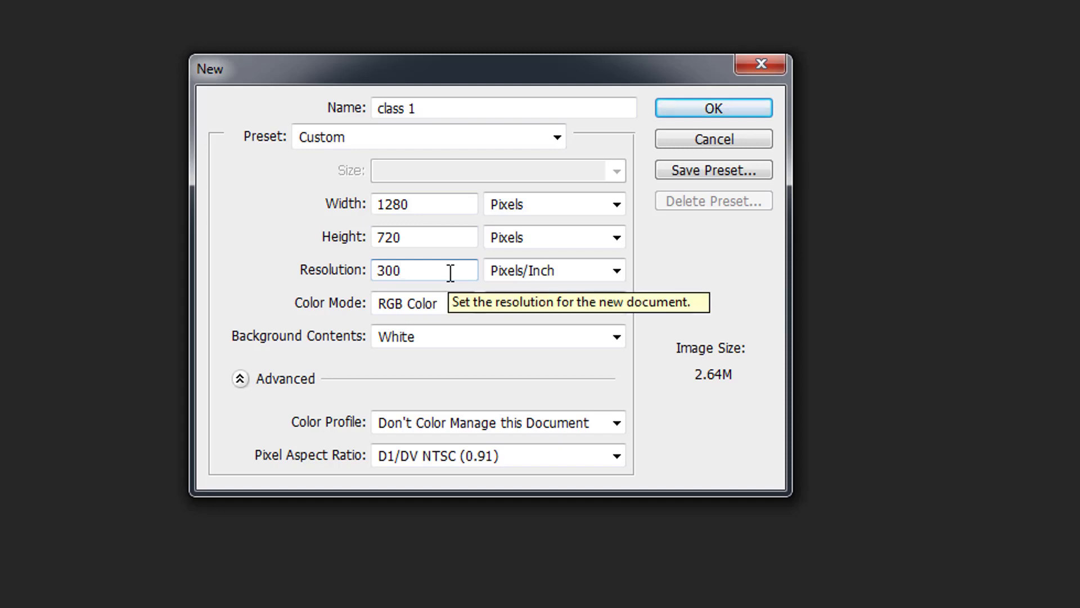
{"action": "type", "text": "7"}
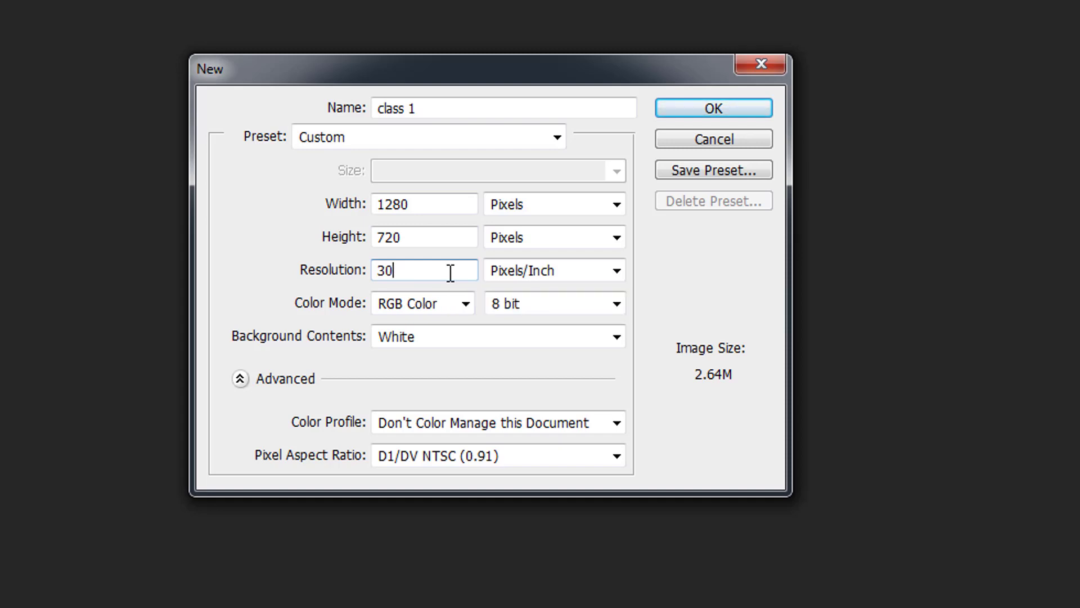
{"action": "key", "text": "BackSpace"}
{"action": "type", "text": "72"}
{"action": "left_click", "coordinate": [614, 206]}
{"action": "left_click", "coordinate": [614, 206]}
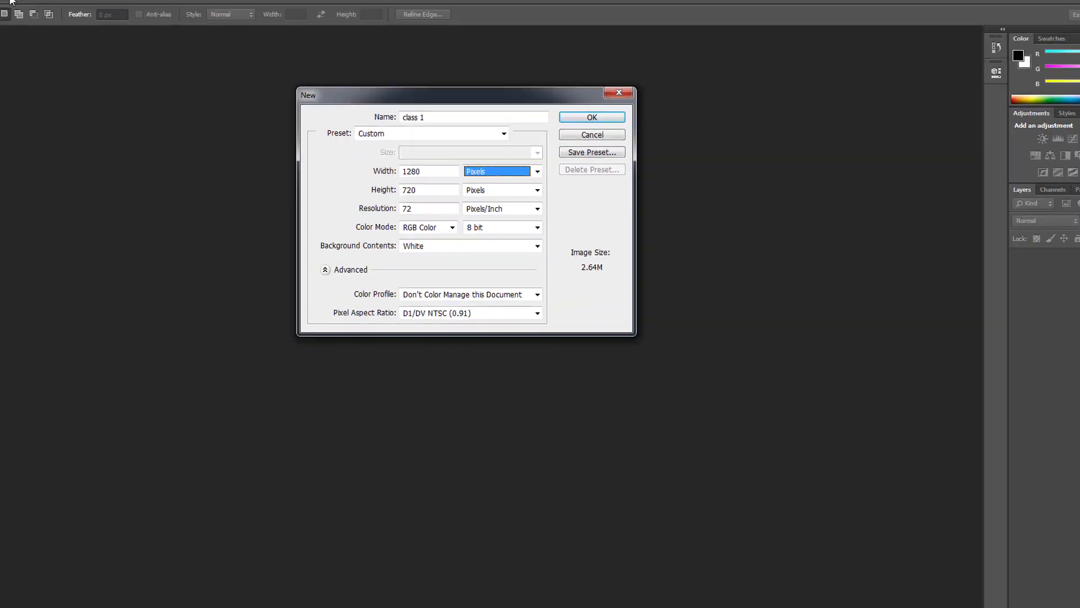
- Discard the new document setup without creating the document
{"action": "left_click", "coordinate": [34, 9]}
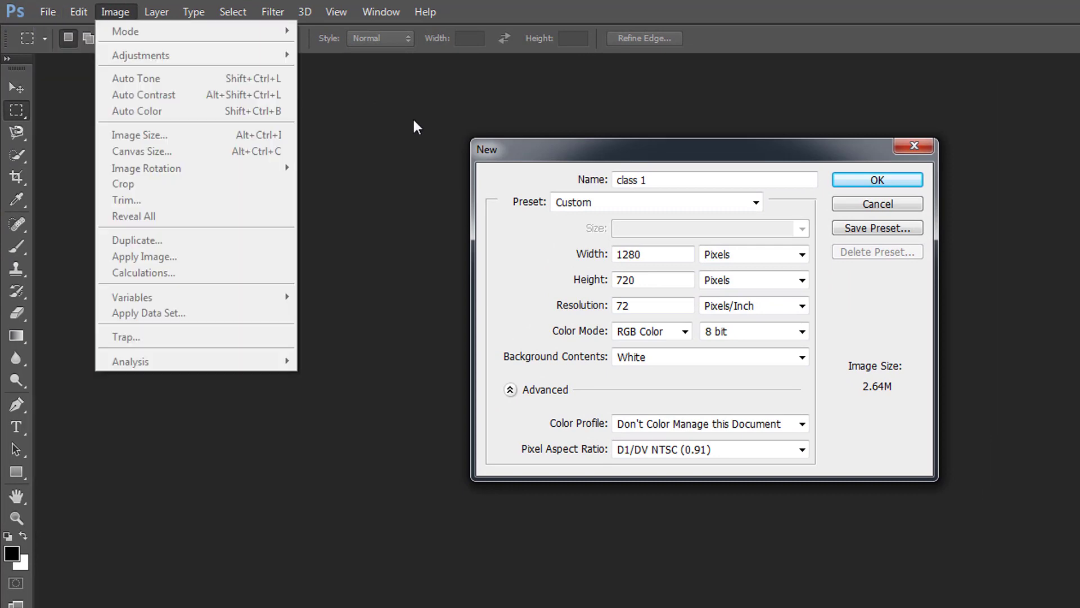
{"action": "left_click", "coordinate": [370, 97]}
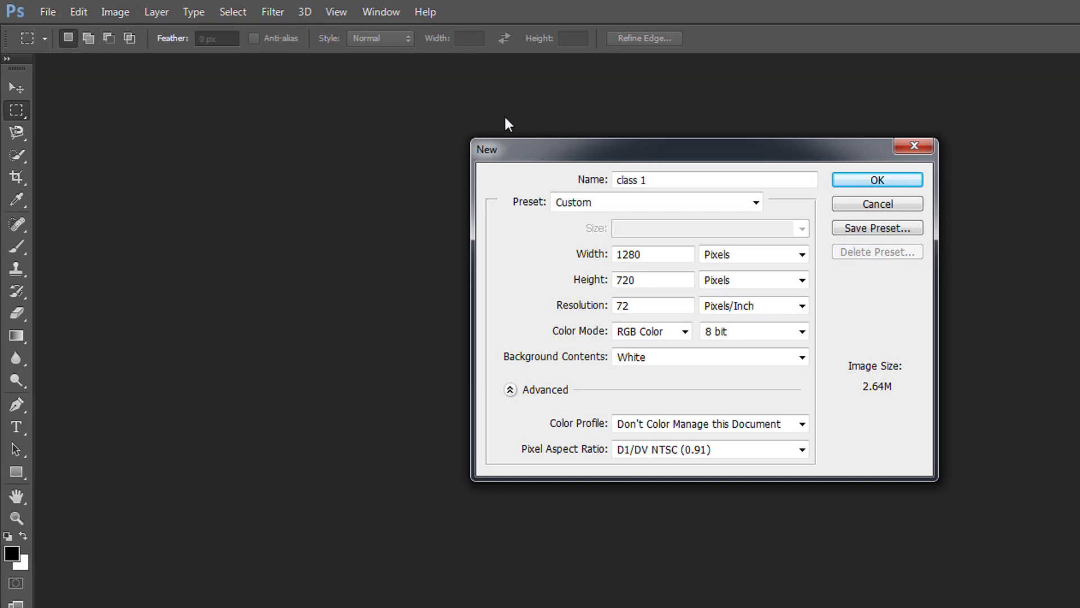
{"action": "left_click", "coordinate": [903, 144]}
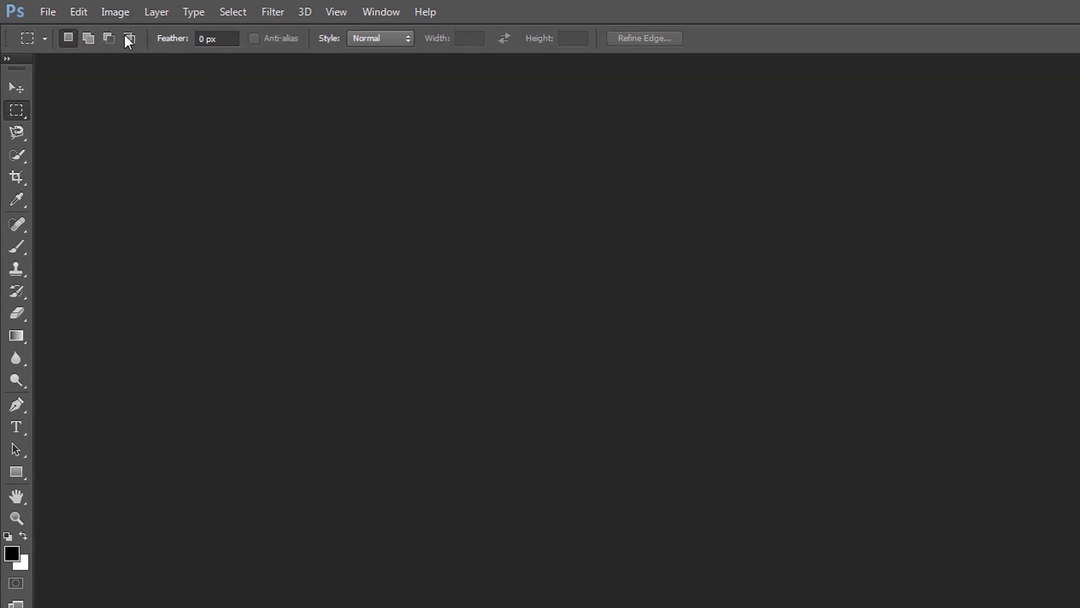
- Open the JPEG image sick-woman-at-work from the Desktop
{"action": "left_click", "coordinate": [41, 11]}
{"action": "left_click", "coordinate": [69, 42]}
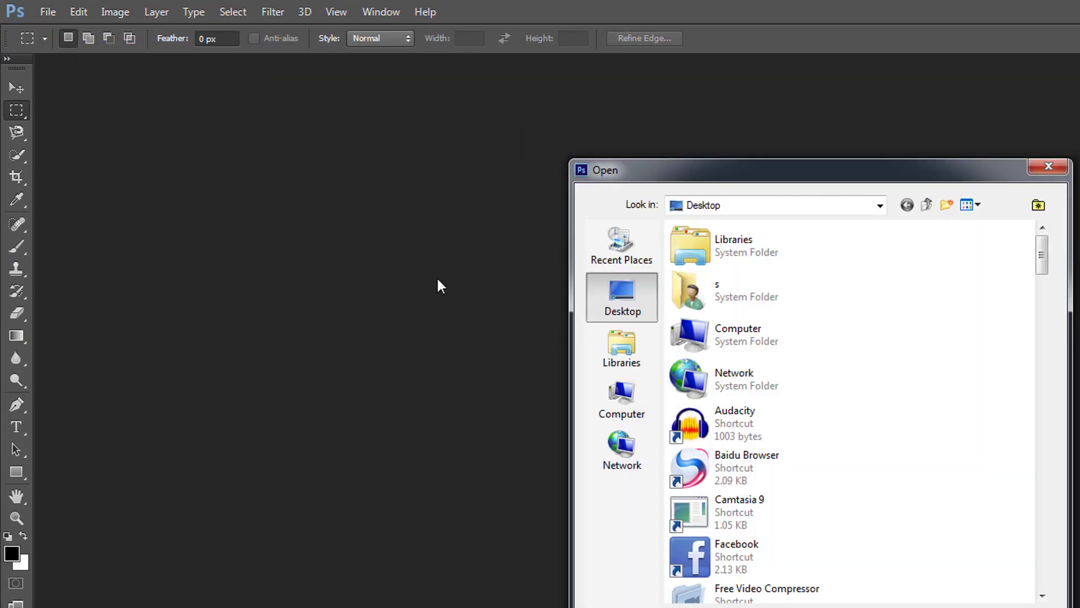
{"action": "left_click_drag", "start_coordinate": [1044, 261], "coordinate": [1068, 554]}
{"action": "left_click", "coordinate": [687, 289]}
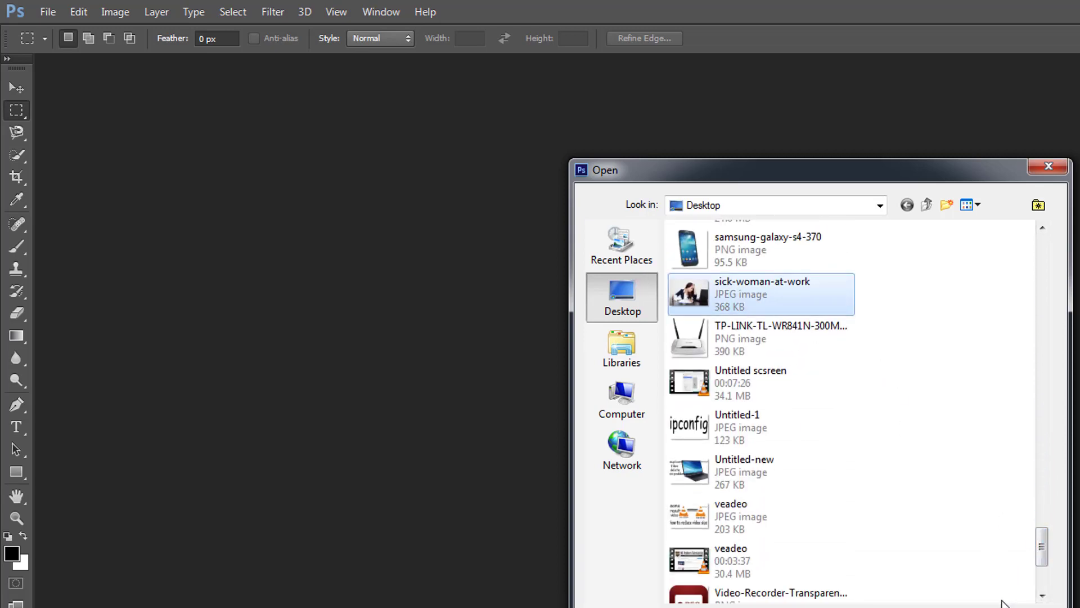
{"action": "left_click", "coordinate": [1019, 607]}
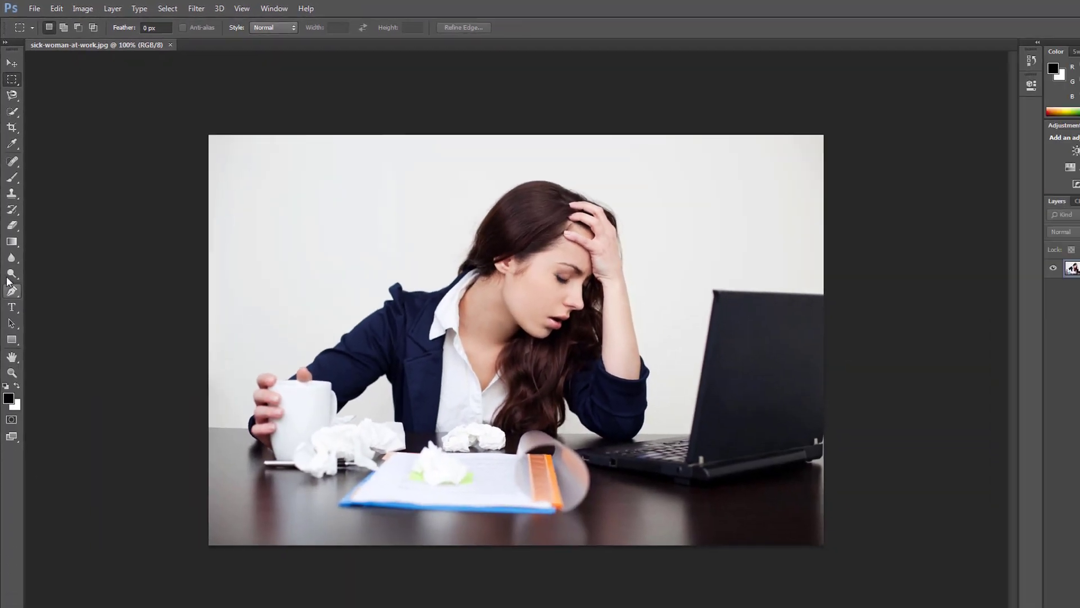
- Examine the photo's pixels up close with the Zoom tool at up to 600%, zoom back out and close the image
{"action": "left_click", "coordinate": [16, 380]}
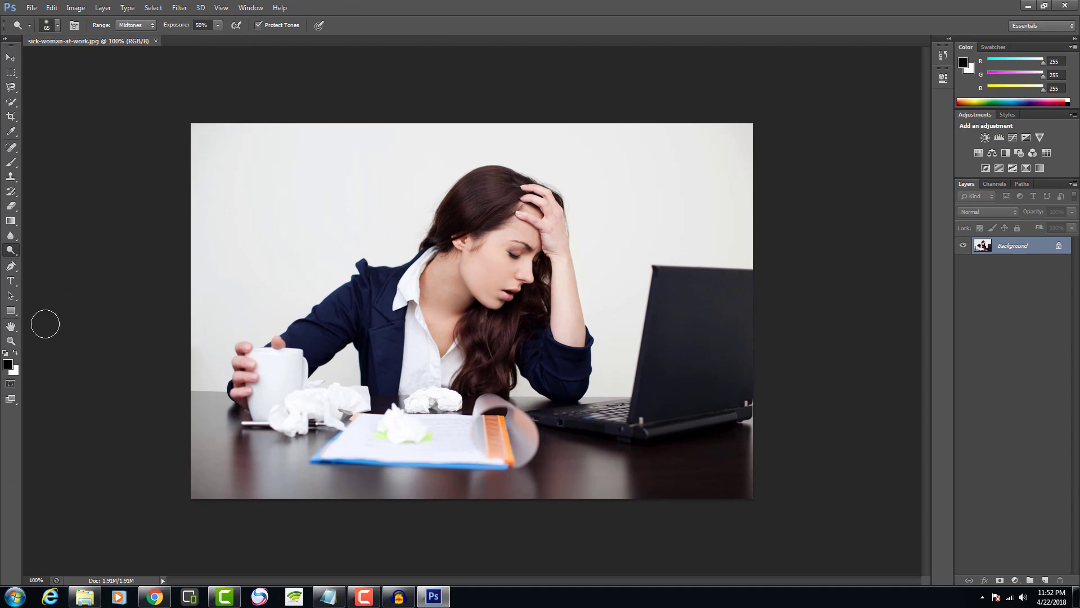
{"action": "left_click", "coordinate": [11, 340]}
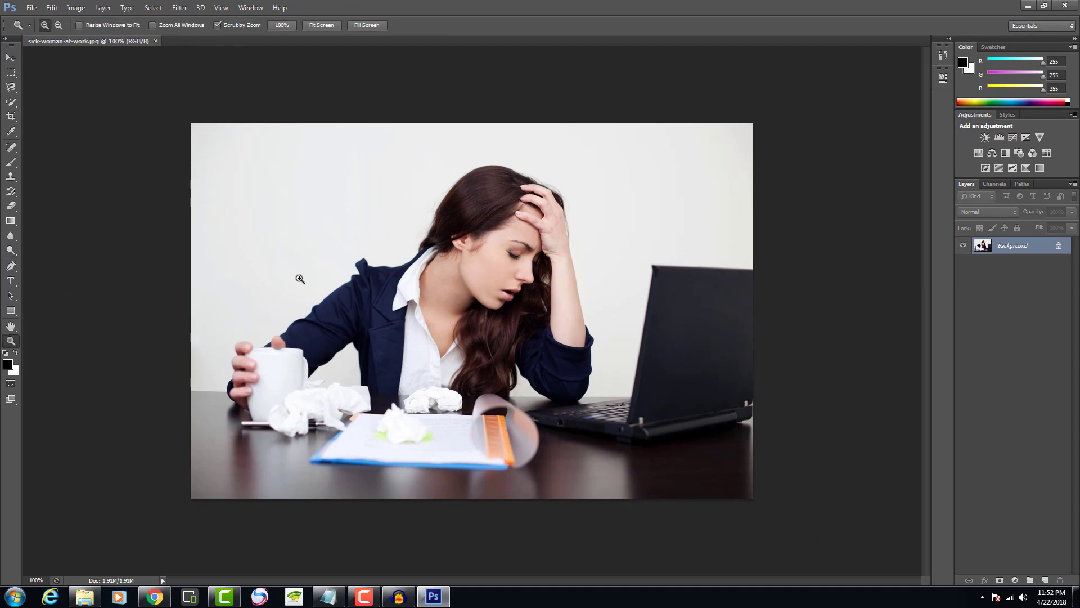
{"action": "left_click_drag", "start_coordinate": [300, 279], "coordinate": [295, 275]}
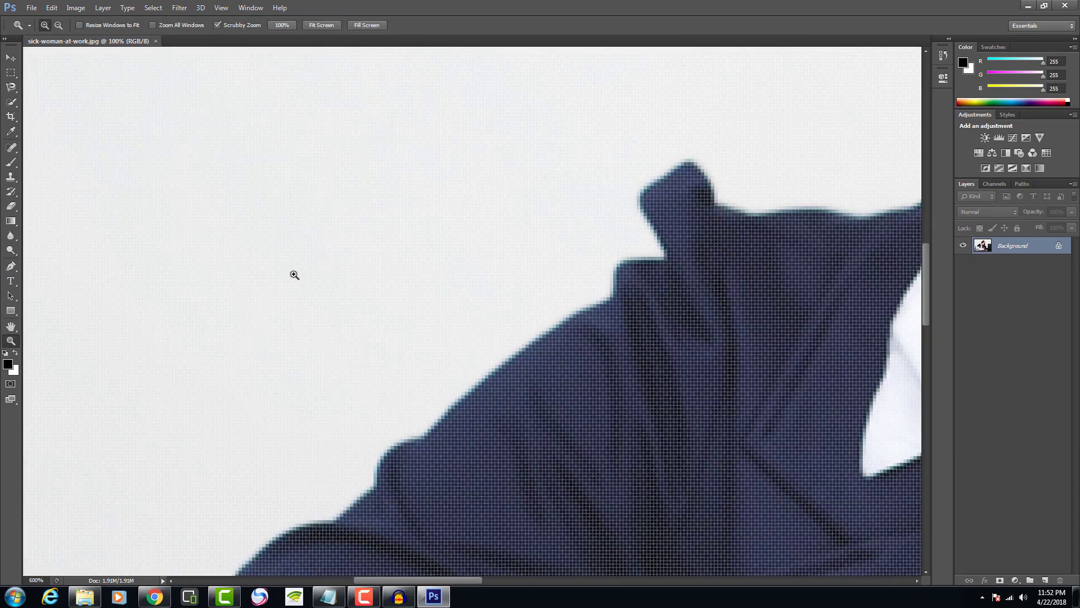
{"action": "scroll", "coordinate": [294, 275], "scroll_direction": "up", "scroll_amount": 3}
{"action": "scroll", "coordinate": [608, 402], "scroll_direction": "down", "scroll_amount": 10}
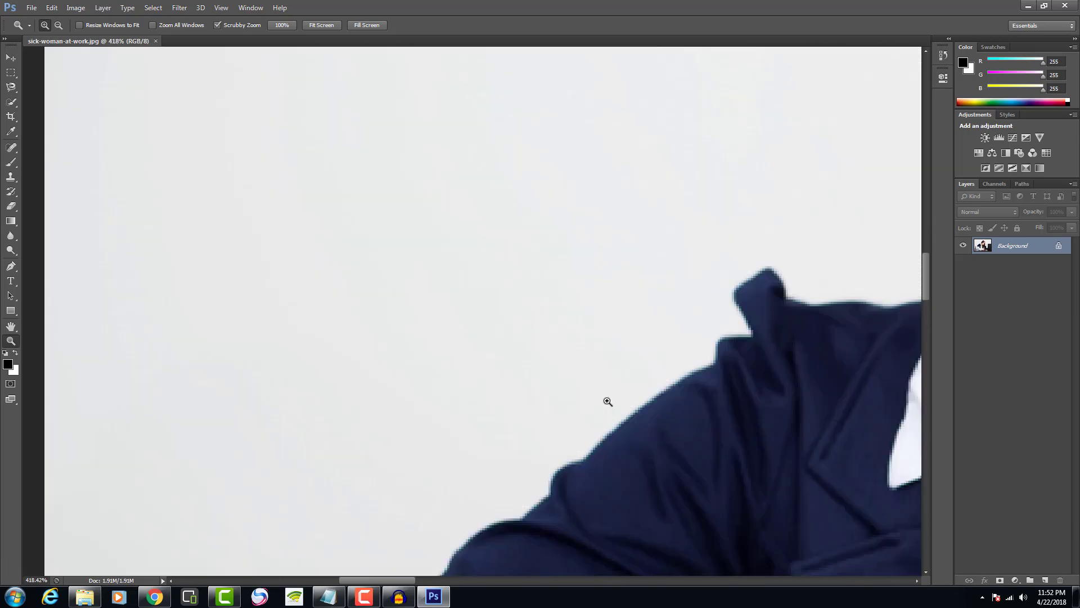
{"action": "scroll", "coordinate": [588, 386], "scroll_direction": "down", "scroll_amount": 6}
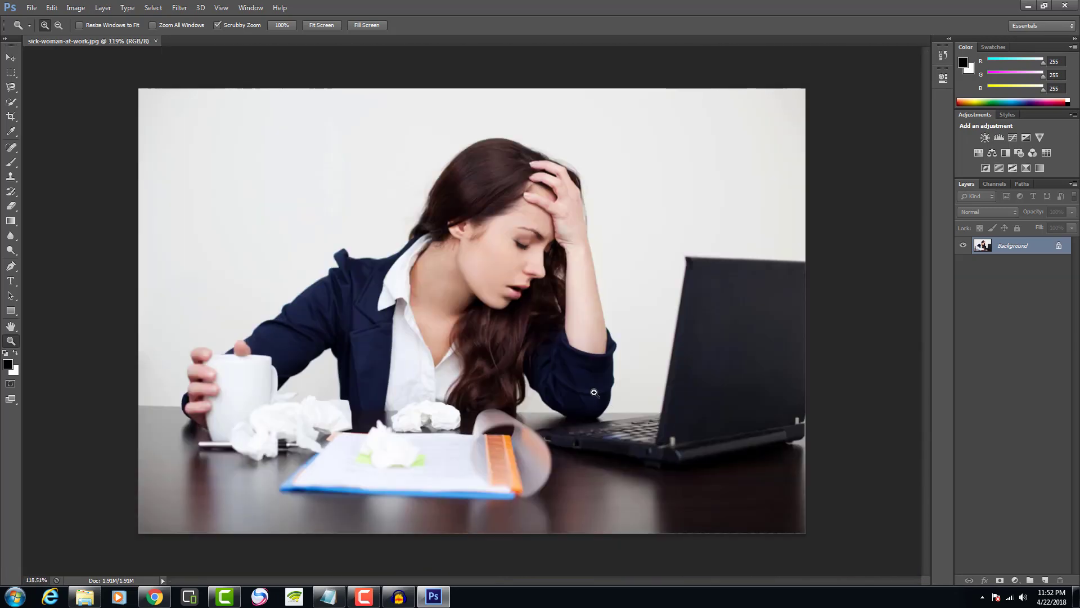
{"action": "scroll", "coordinate": [546, 360], "scroll_direction": "up", "scroll_amount": 6}
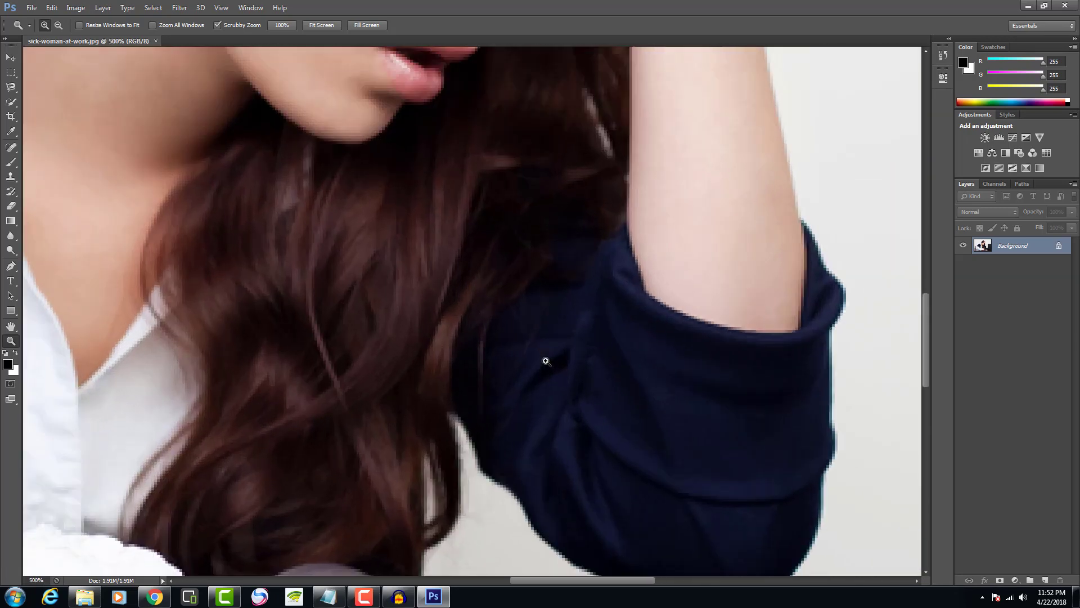
{"action": "scroll", "coordinate": [546, 361], "scroll_direction": "up", "scroll_amount": 1}
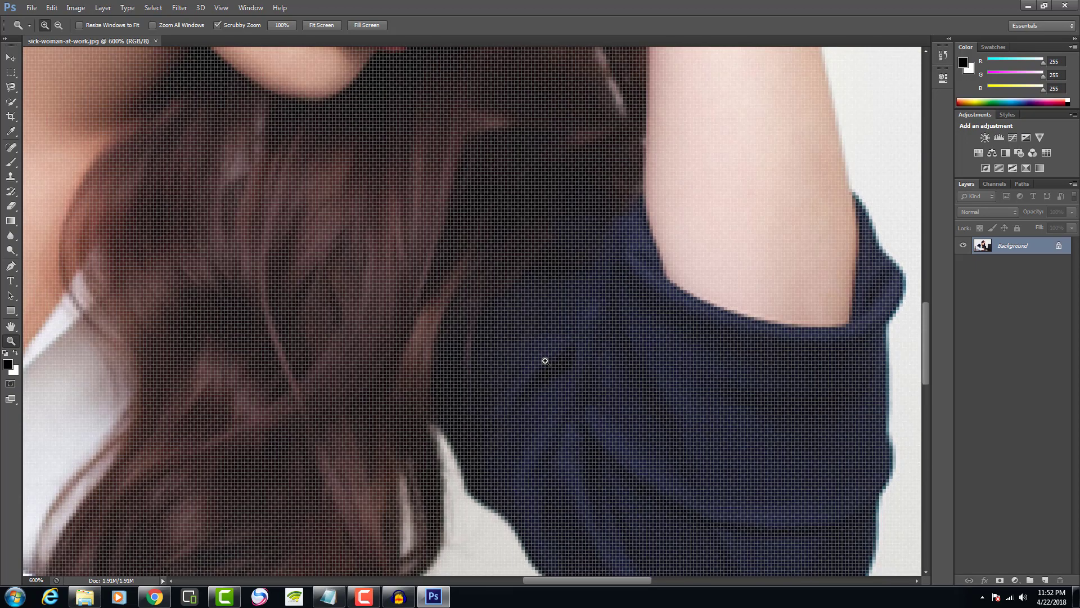
{"action": "scroll", "coordinate": [546, 361], "scroll_direction": "down", "scroll_amount": 12}
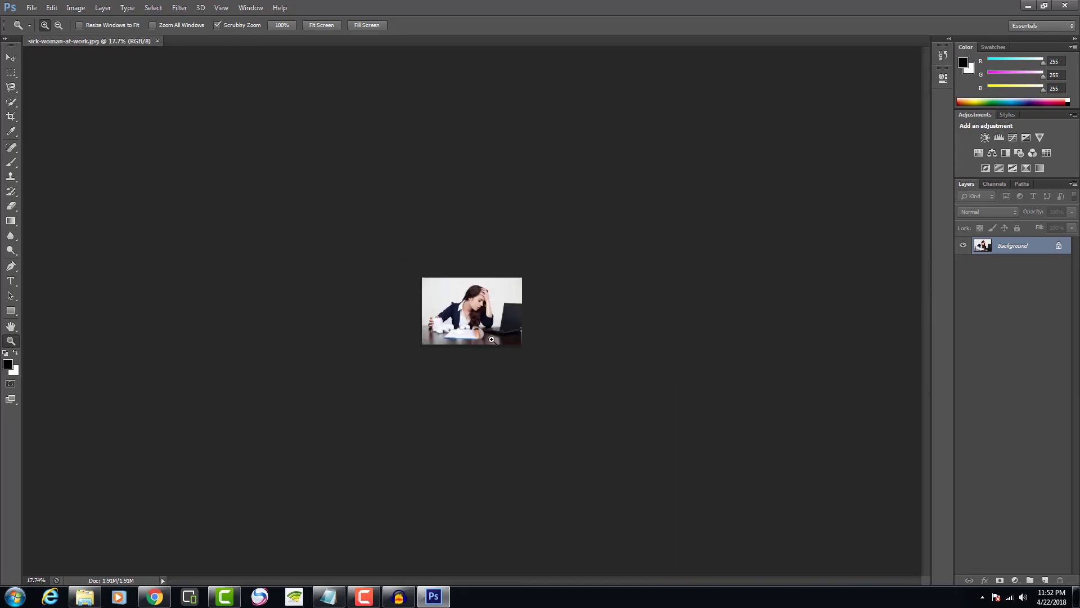
{"action": "left_click", "coordinate": [157, 42]}
- Create a new custom document of 1080 × 720 pixels at 72 pixels/inch in RGB Color mode with a white background
{"action": "left_click", "coordinate": [32, 8]}
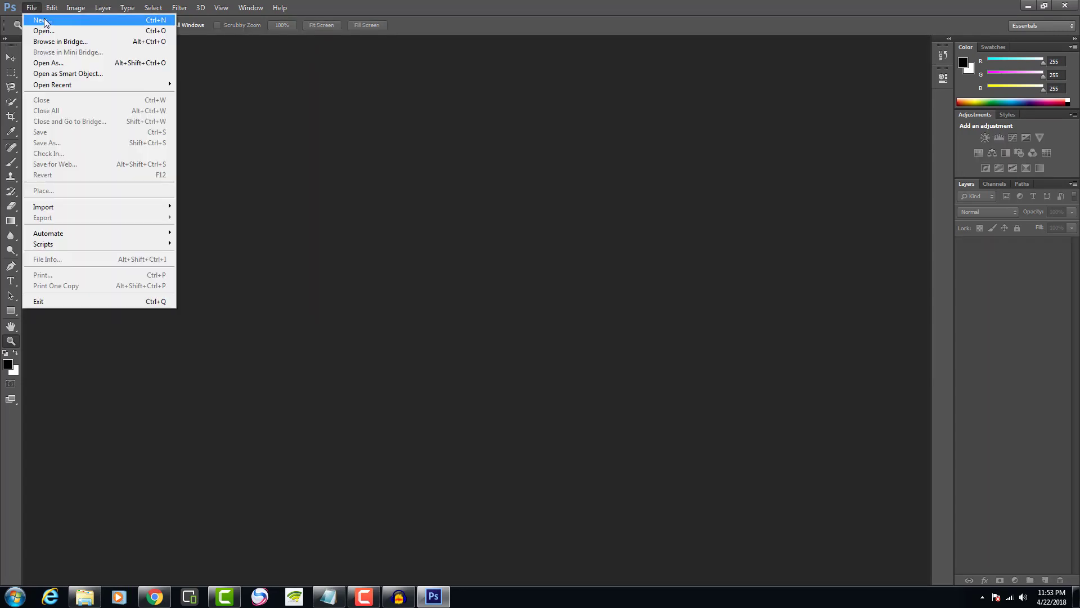
{"action": "left_click", "coordinate": [43, 21]}
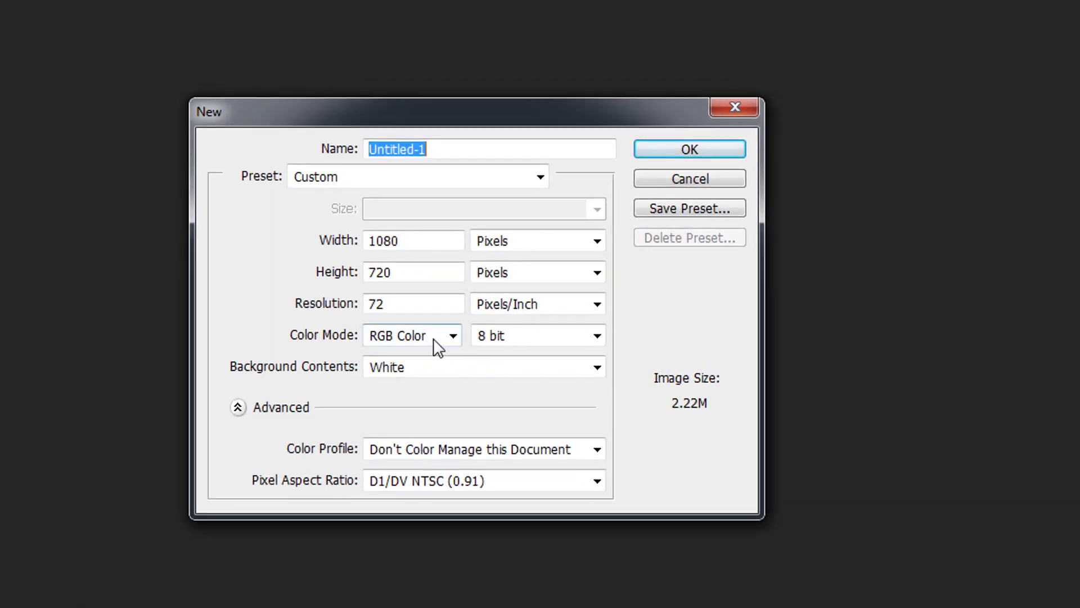
{"action": "left_click", "coordinate": [453, 337]}
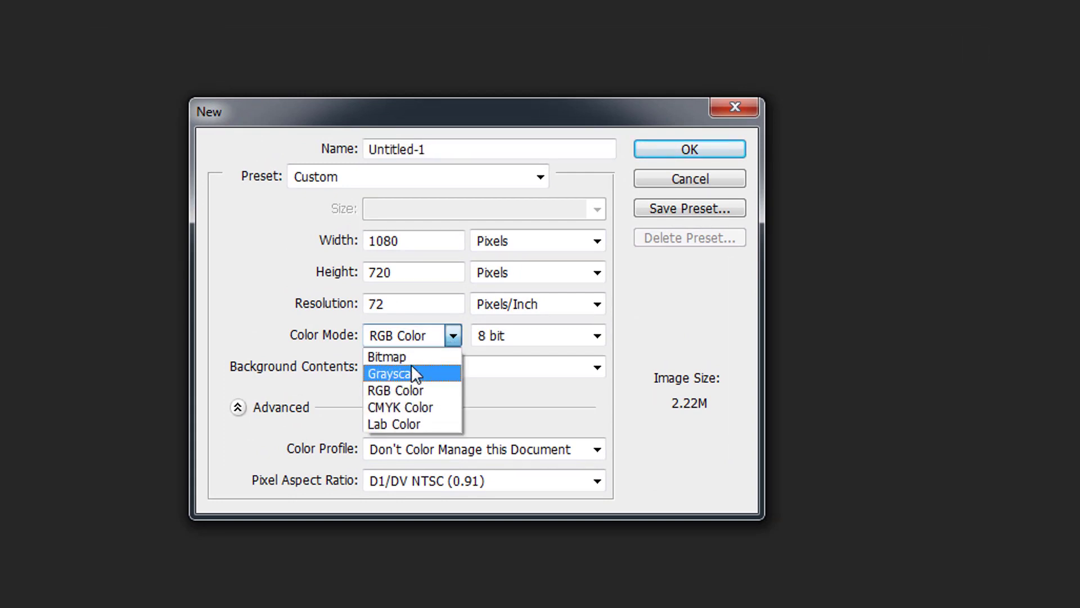
{"action": "left_click", "coordinate": [424, 391]}
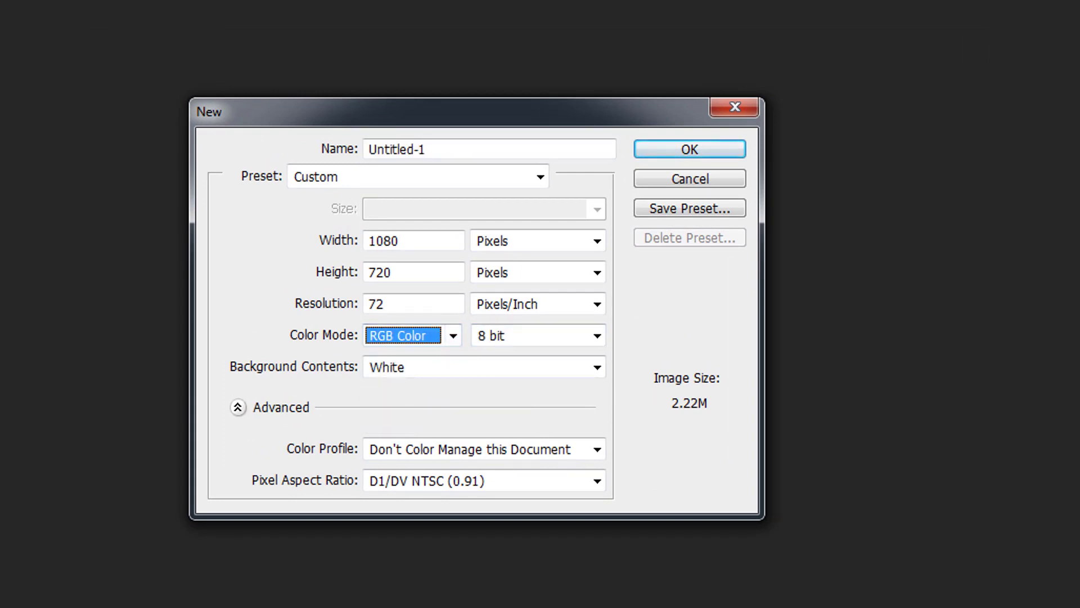
{"action": "left_click", "coordinate": [647, 151]}
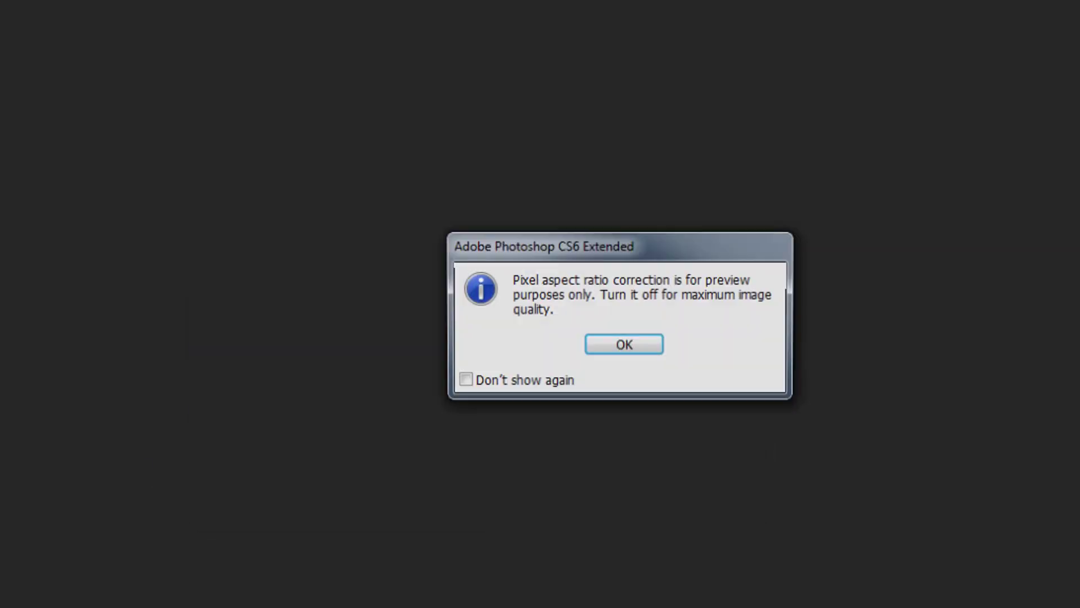
- Accept the pixel aspect ratio notice and magnify the blank RGB document to 3200%
{"action": "left_click", "coordinate": [607, 337]}
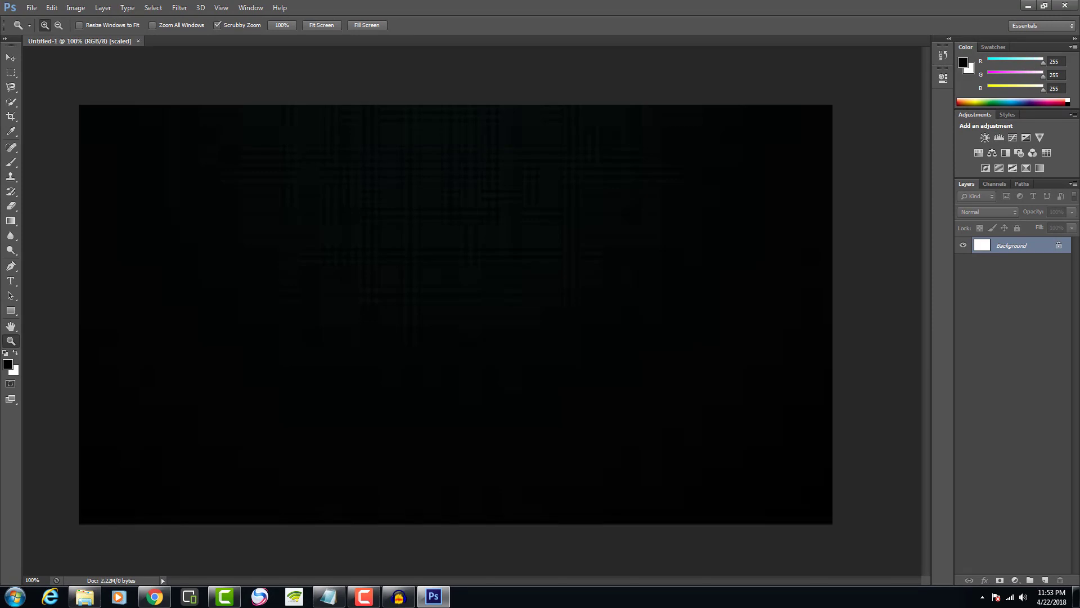
{"action": "left_click", "coordinate": [307, 193]}
{"action": "left_click", "coordinate": [308, 193]}
{"action": "left_click", "coordinate": [308, 193]}
{"action": "left_click", "coordinate": [307, 193]}
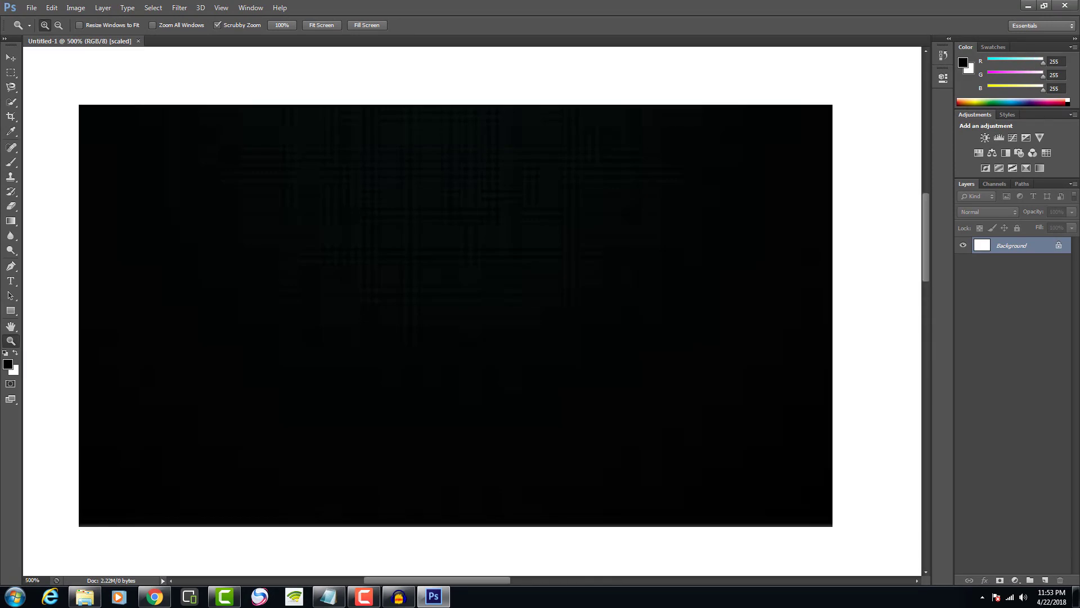
{"action": "left_click_drag", "start_coordinate": [225, 214], "coordinate": [338, 214]}
- Set the foreground color's hue to 280° in the Color Picker
{"action": "left_click", "coordinate": [9, 365]}
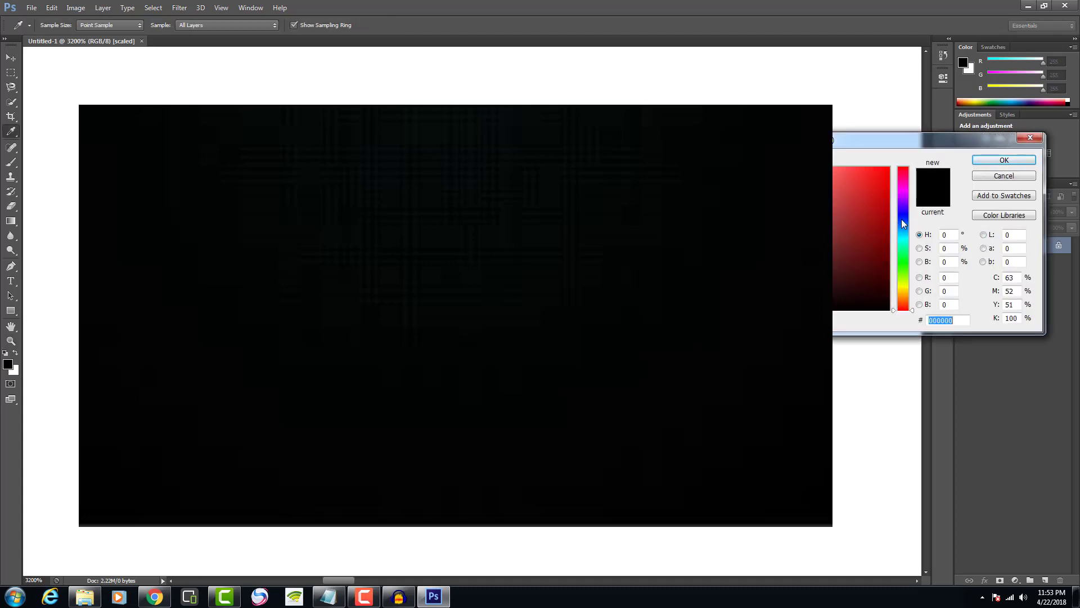
{"action": "left_click_drag", "start_coordinate": [907, 174], "coordinate": [897, 200]}
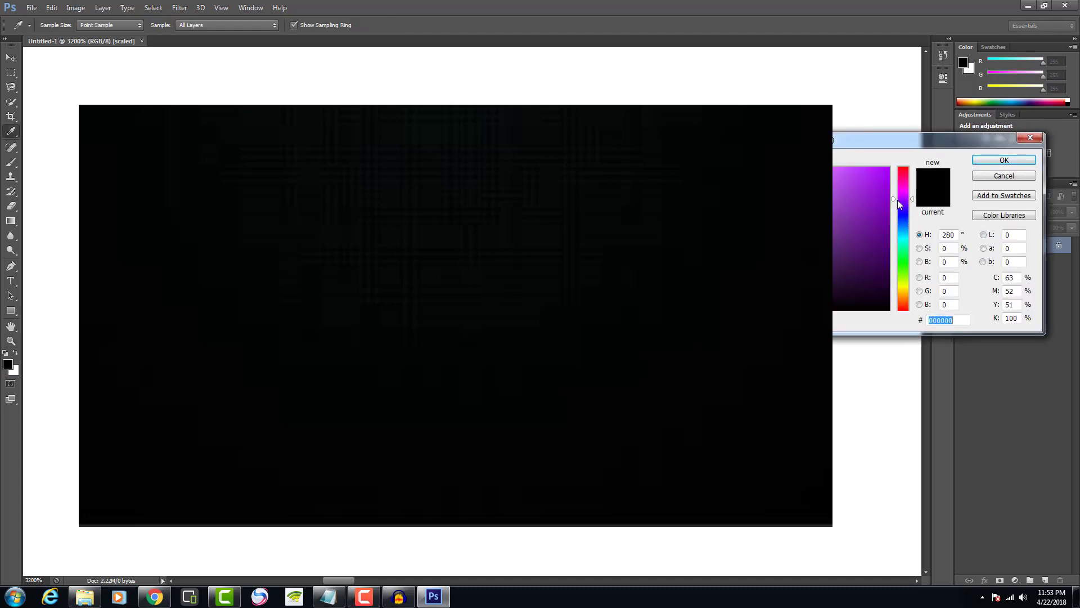
{"action": "left_click", "coordinate": [1021, 163]}
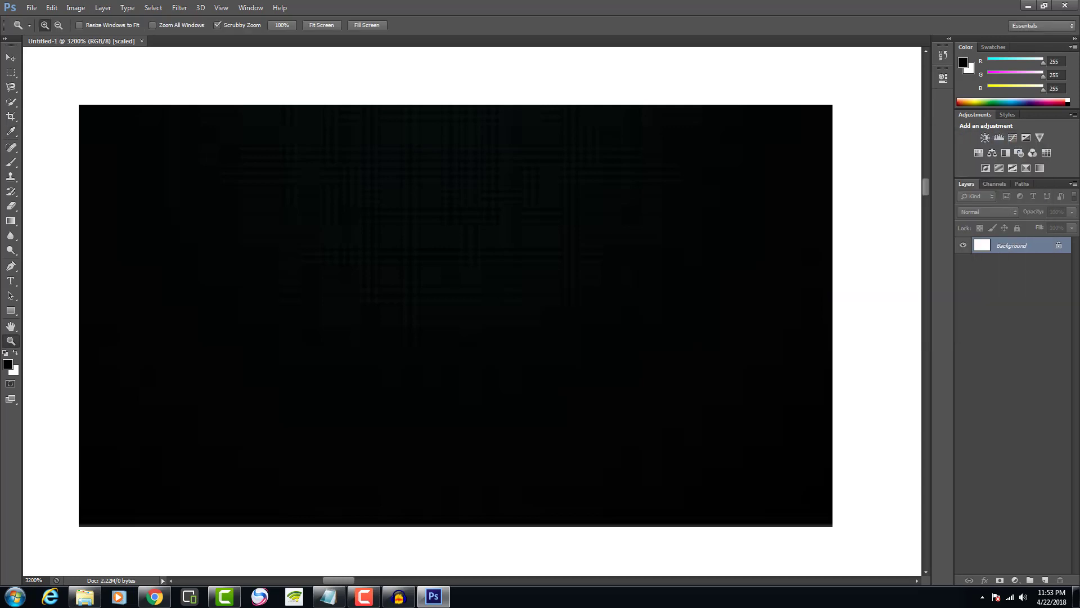
- Create a second 1080 × 720 pixel document at 72 pixels/inch in CMYK Color mode with a white background
{"action": "left_click", "coordinate": [32, 8]}
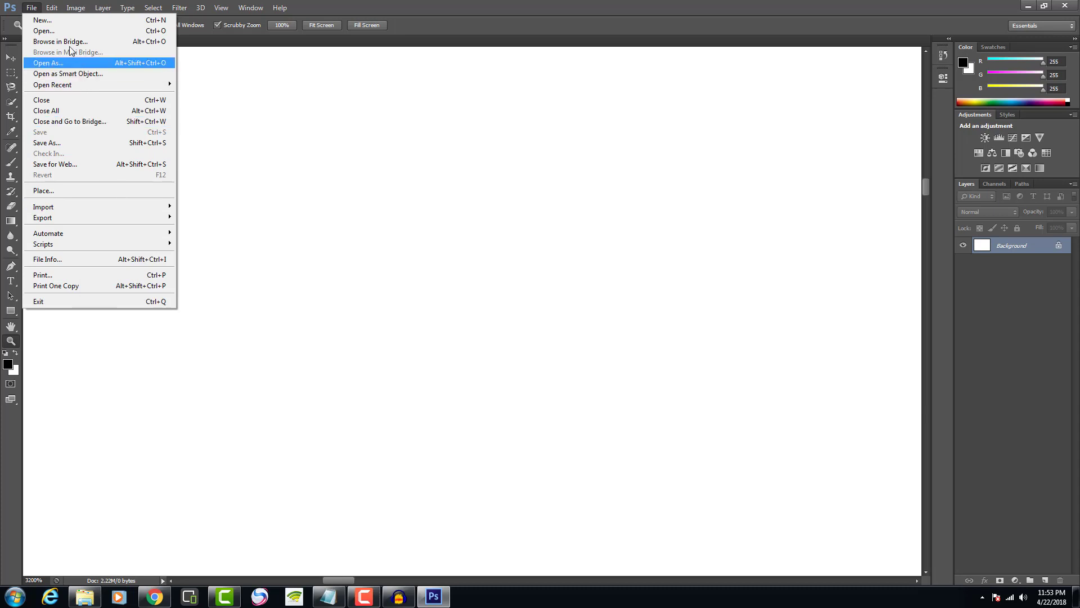
{"action": "left_click", "coordinate": [62, 20]}
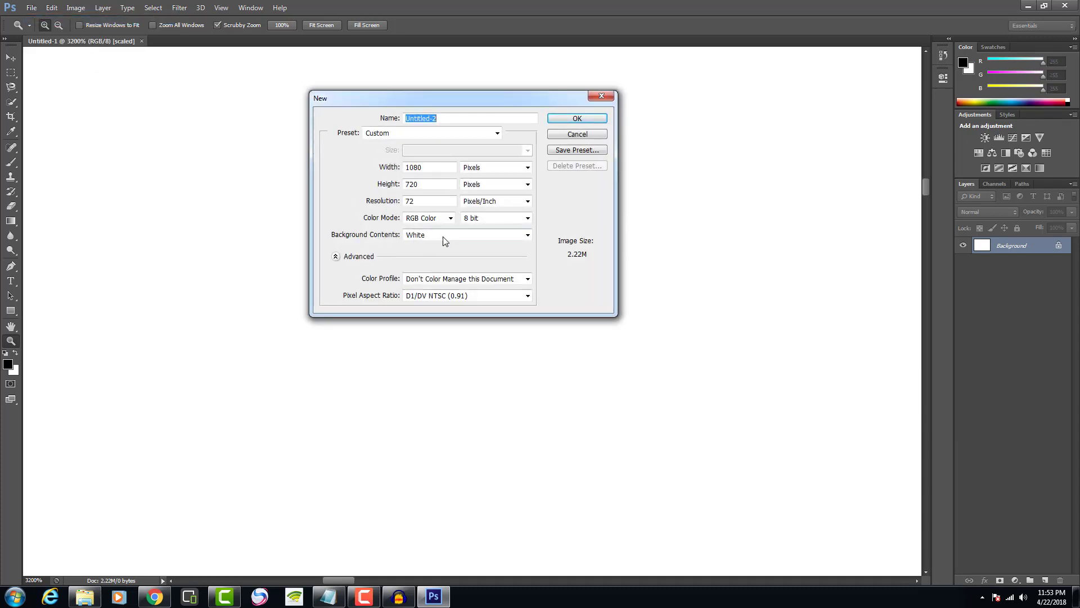
{"action": "left_click", "coordinate": [464, 242]}
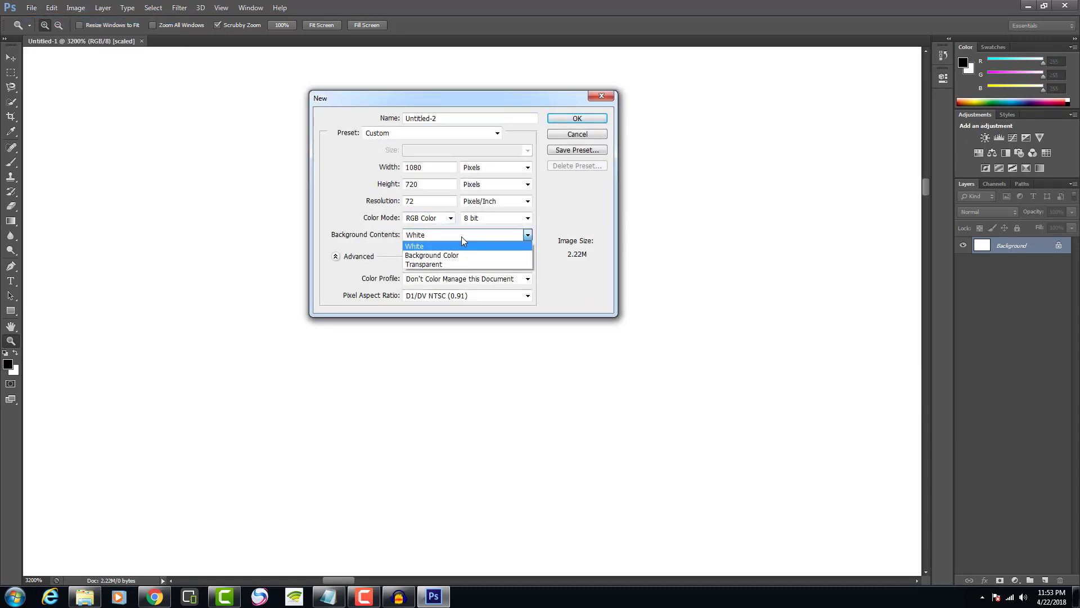
{"action": "left_click", "coordinate": [450, 219]}
{"action": "left_click", "coordinate": [450, 219]}
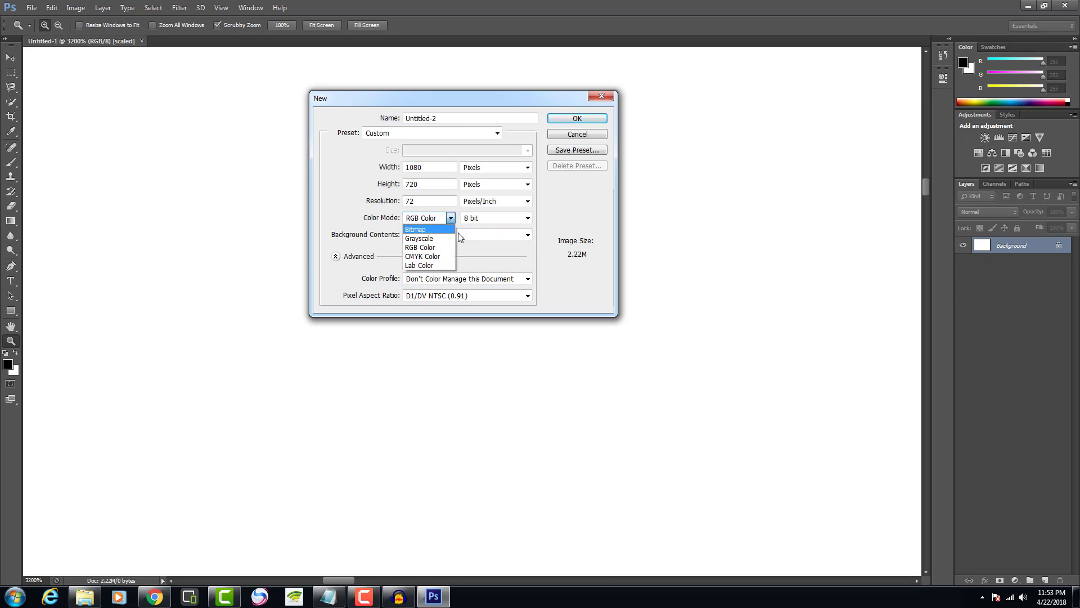
{"action": "left_click", "coordinate": [427, 256]}
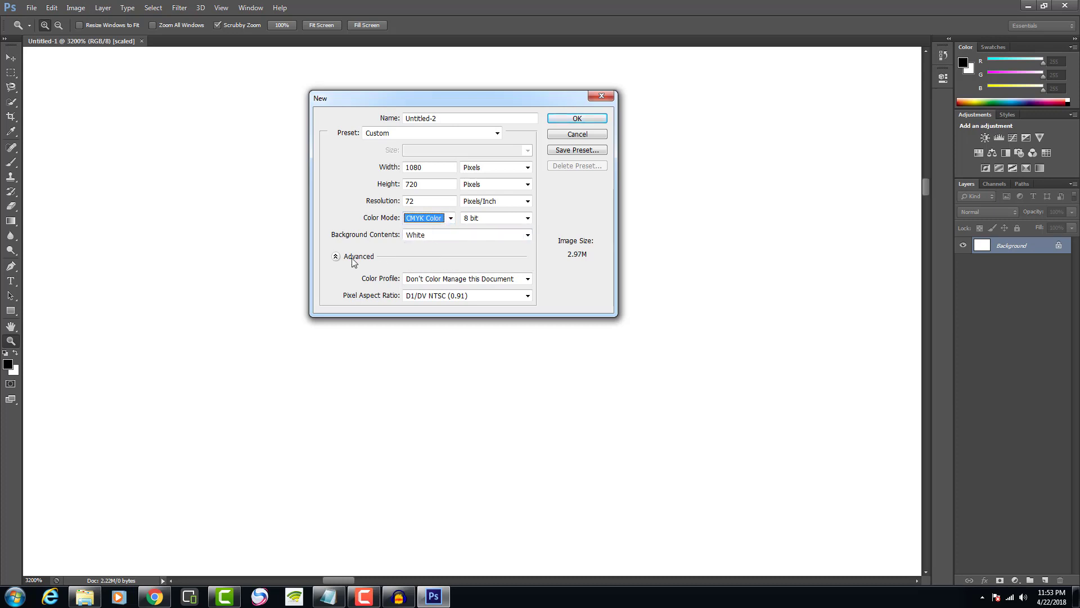
{"action": "left_click", "coordinate": [577, 118]}
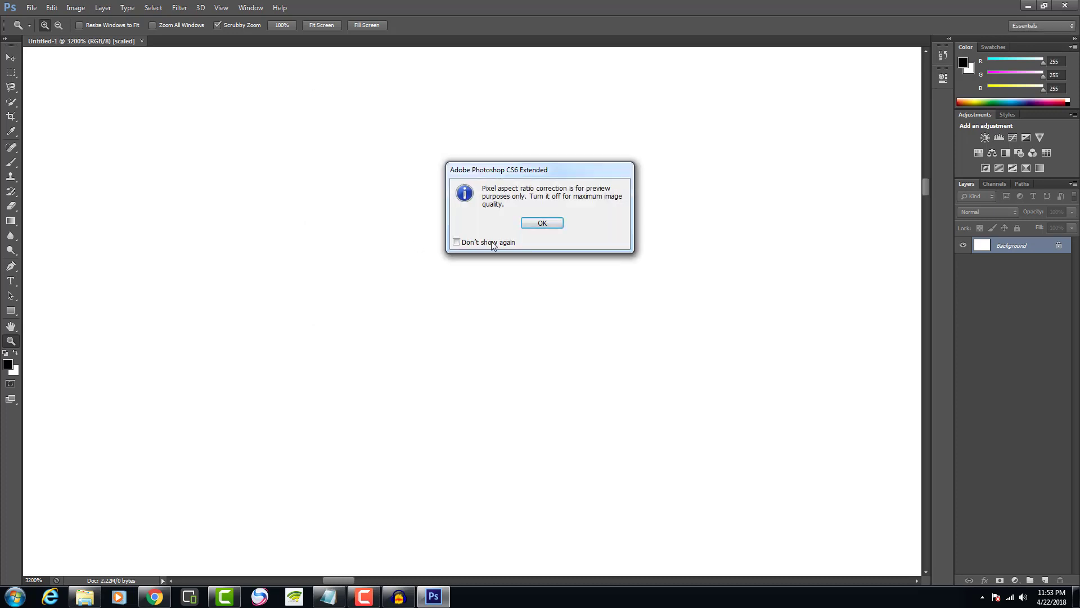
{"action": "left_click", "coordinate": [525, 223]}
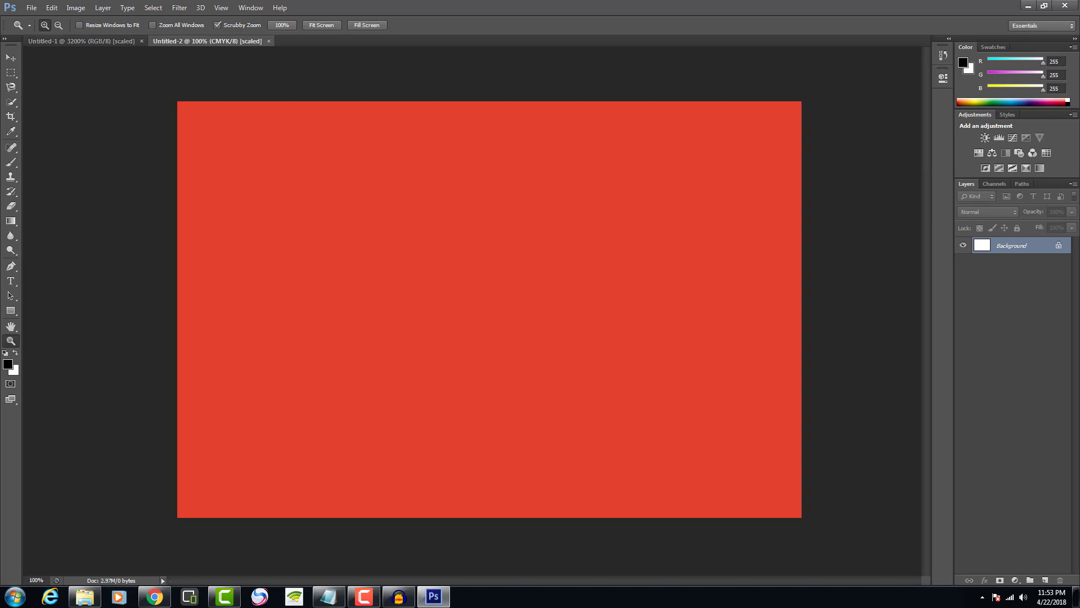
- Sample the white canvas of the CMYK document as the foreground color
{"action": "left_click", "coordinate": [573, 234]}
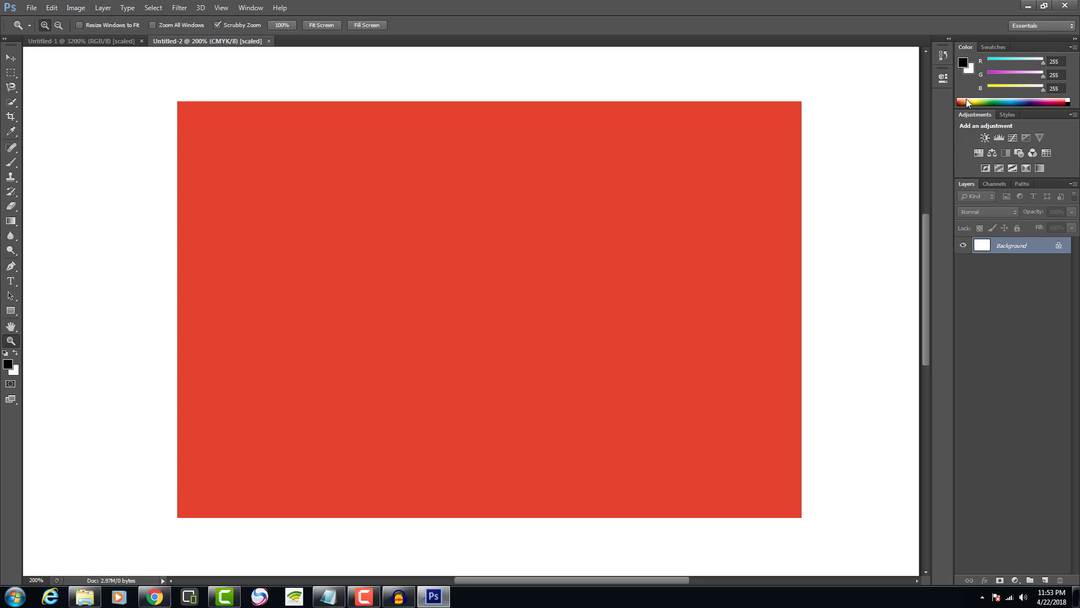
{"action": "left_click", "coordinate": [682, 182]}
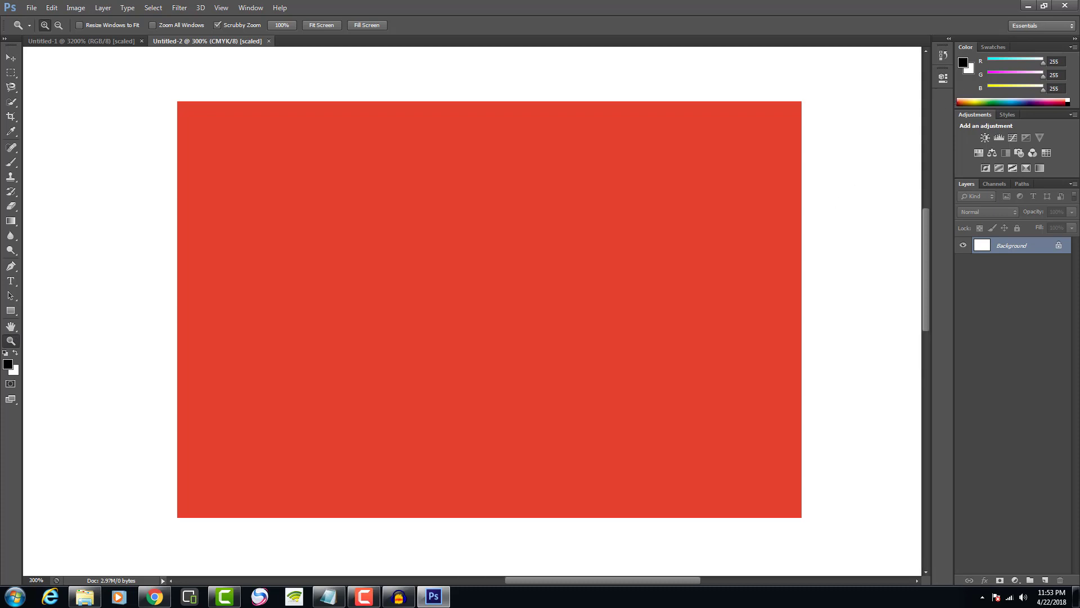
{"action": "left_click", "coordinate": [8, 367]}
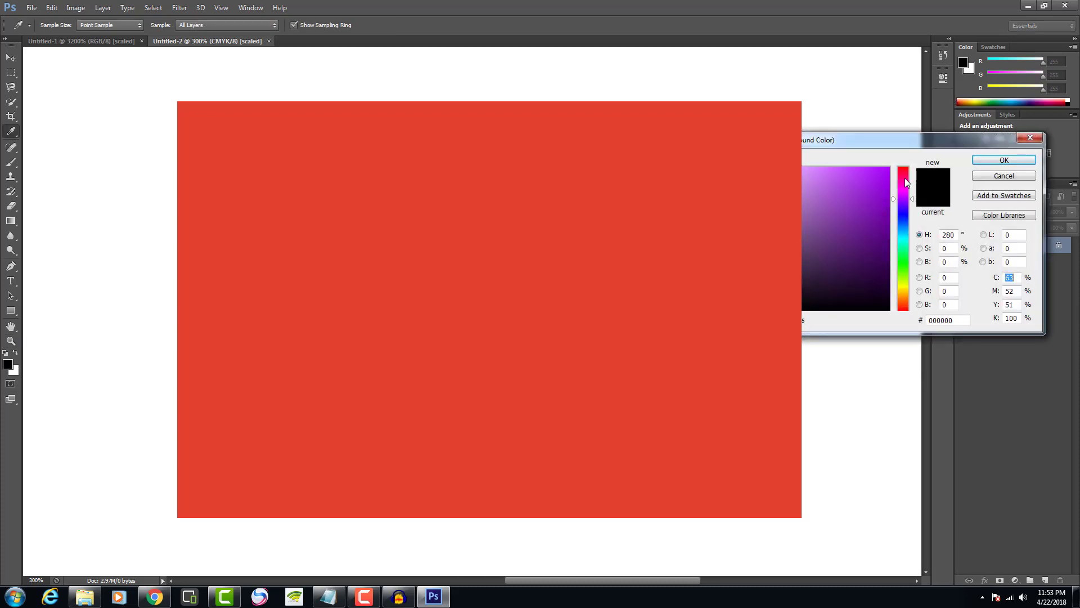
{"action": "left_click", "coordinate": [506, 281]}
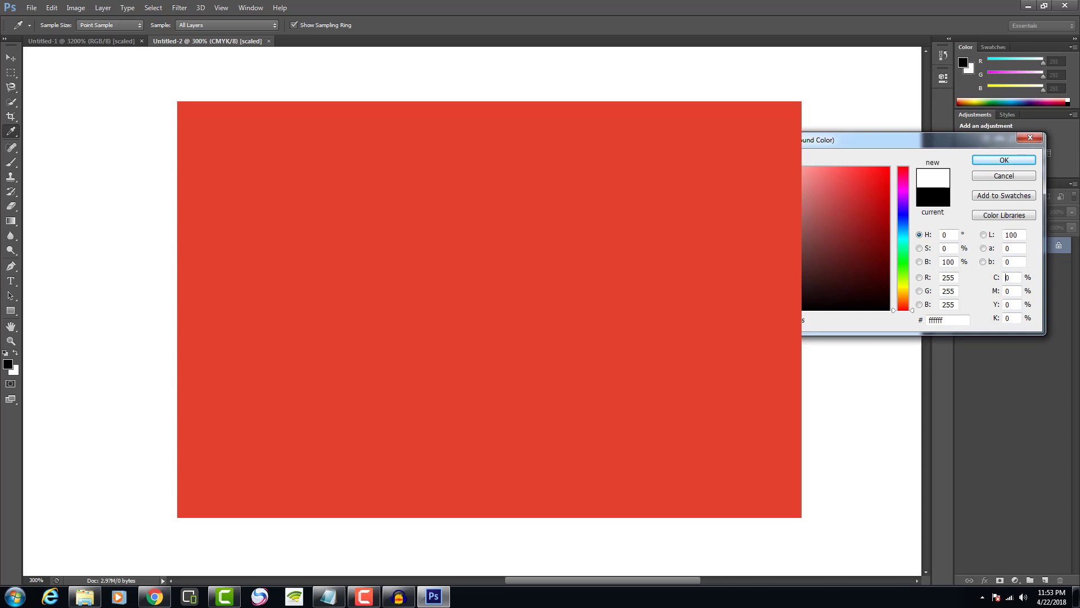
{"action": "left_click", "coordinate": [992, 163]}
- Magnify the CMYK document to 500%, and close both blank documents
{"action": "left_click", "coordinate": [571, 248]}
{"action": "left_click", "coordinate": [571, 248]}
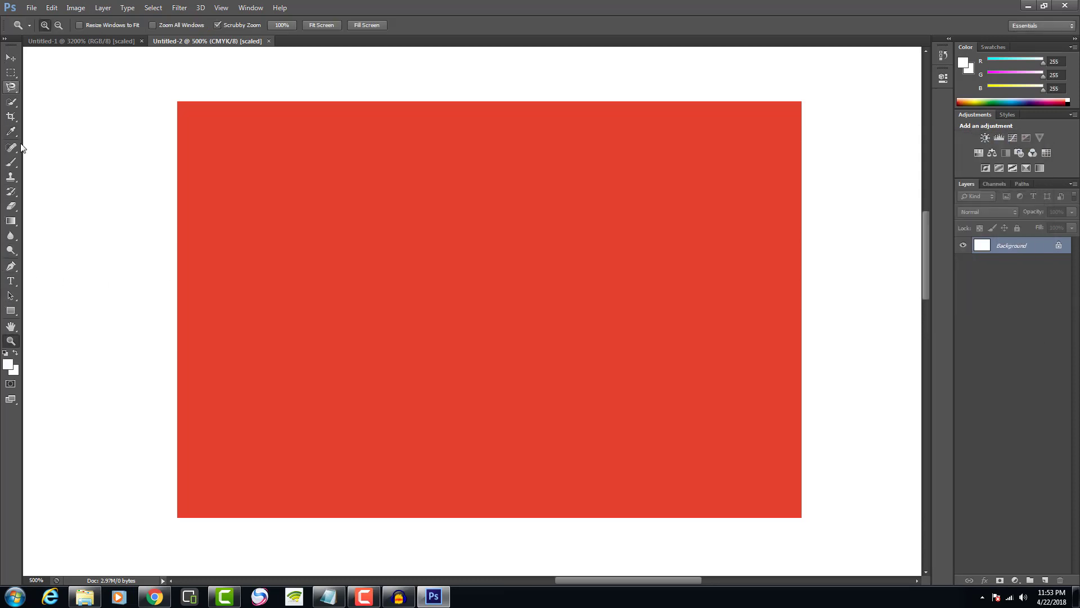
{"action": "left_click", "coordinate": [269, 41]}
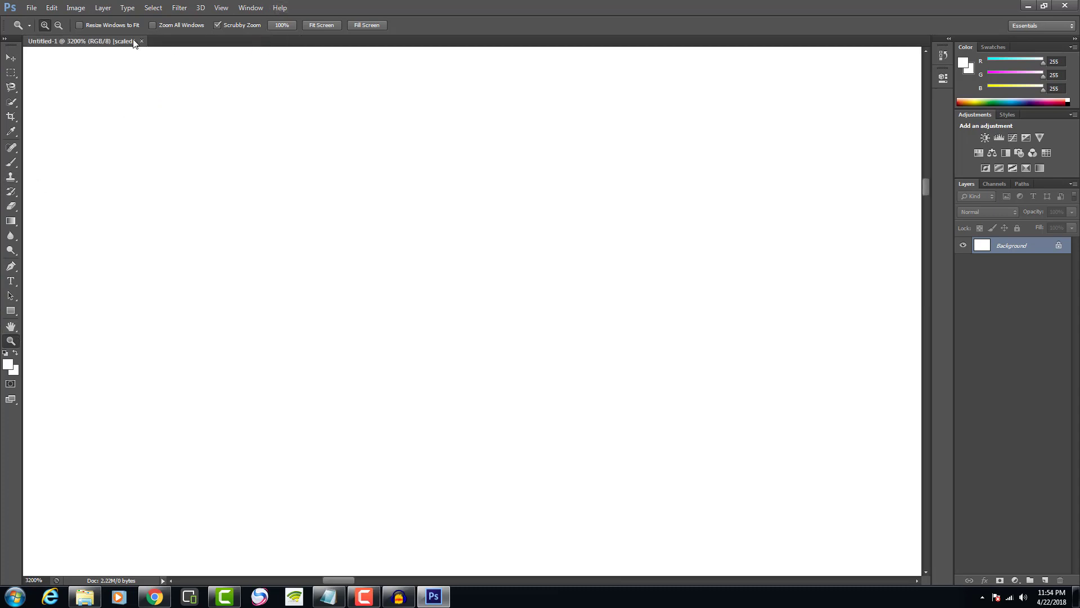
{"action": "left_click", "coordinate": [141, 42]}
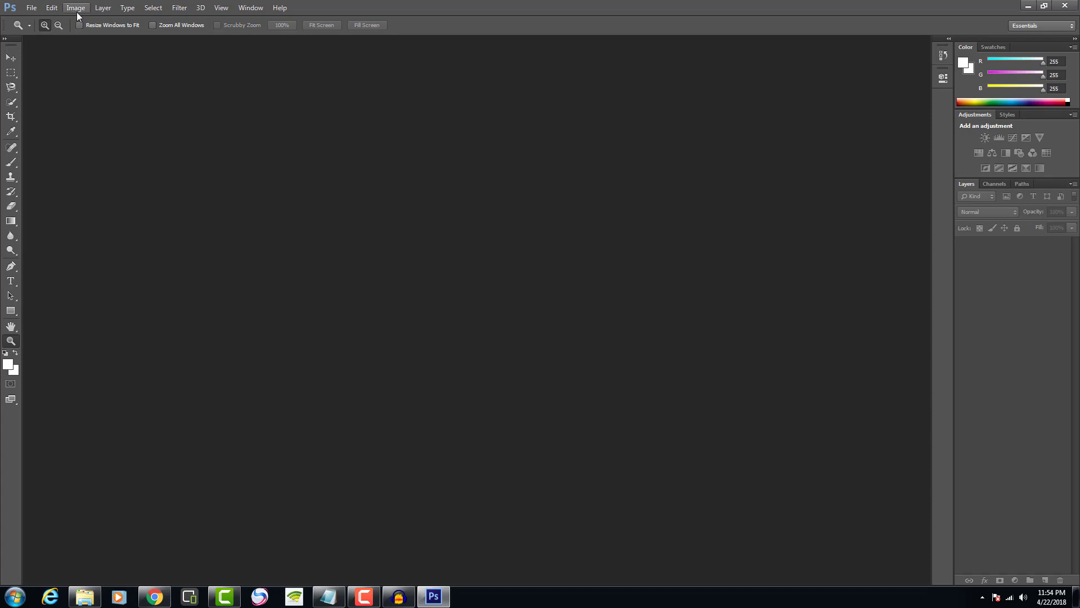
- Create a 1080 × 720 pixel document at 72 pixels/inch in CMYK Color mode with transparent background contents
{"action": "left_click", "coordinate": [32, 7]}
{"action": "left_click", "coordinate": [37, 22]}
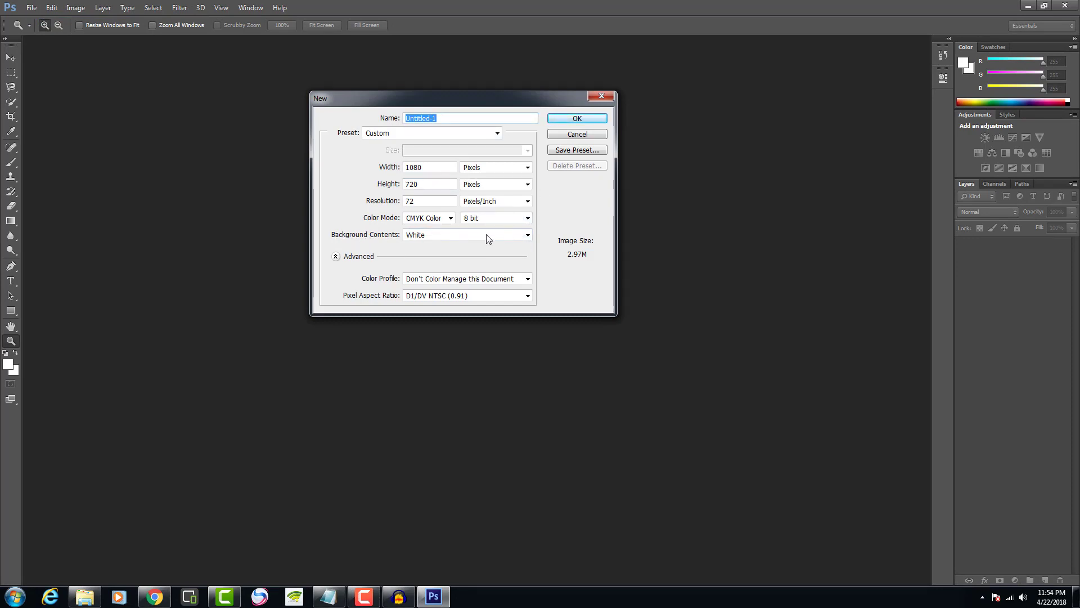
{"action": "left_click", "coordinate": [527, 235]}
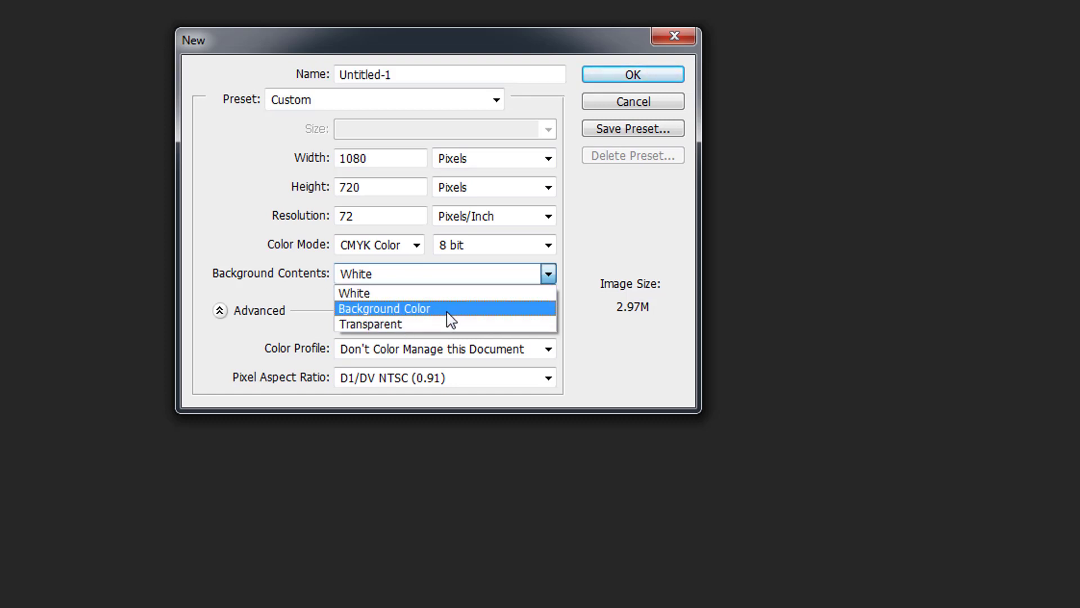
{"action": "left_click", "coordinate": [380, 333]}
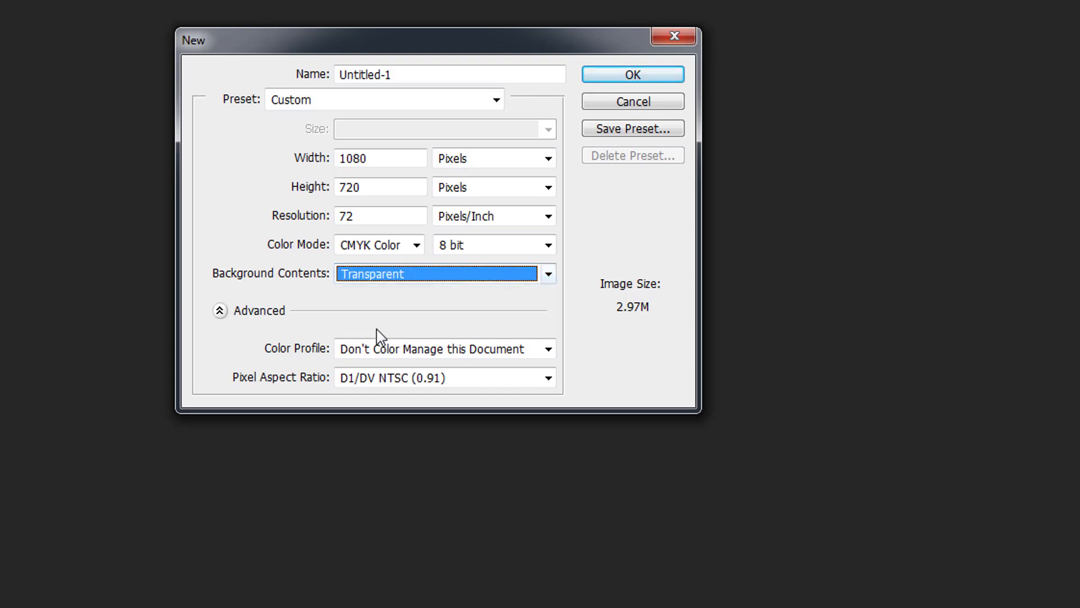
{"action": "left_click", "coordinate": [629, 78]}
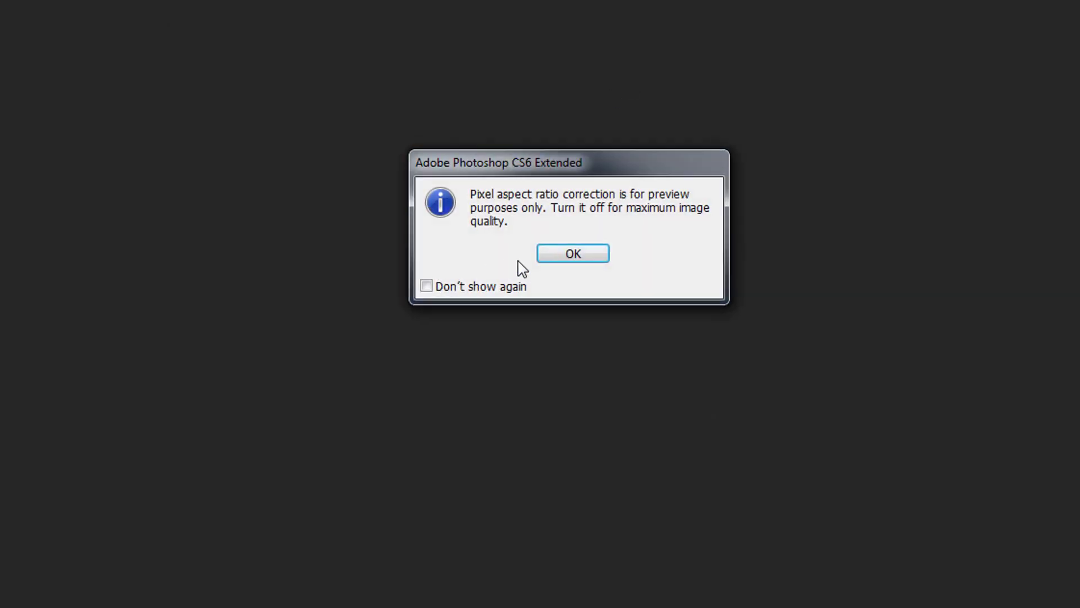
{"action": "left_click", "coordinate": [559, 252]}
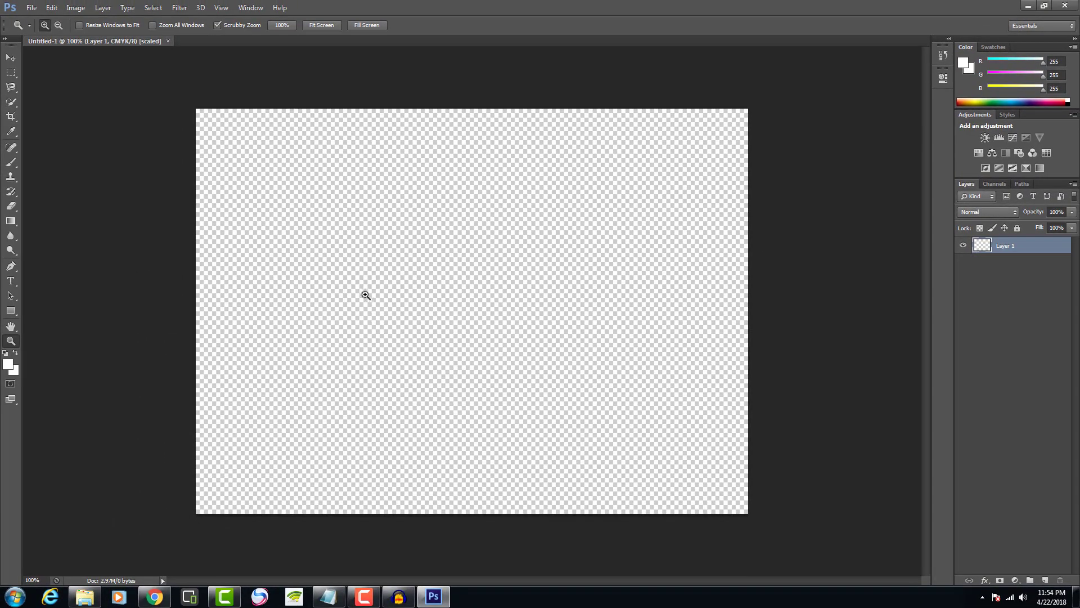
- Minimize the open windows, view the desktop's laptop image 580b57fbd9996e24bc43bfd2 in Windows Photo Viewer and close it
{"action": "left_click", "coordinate": [1028, 5]}
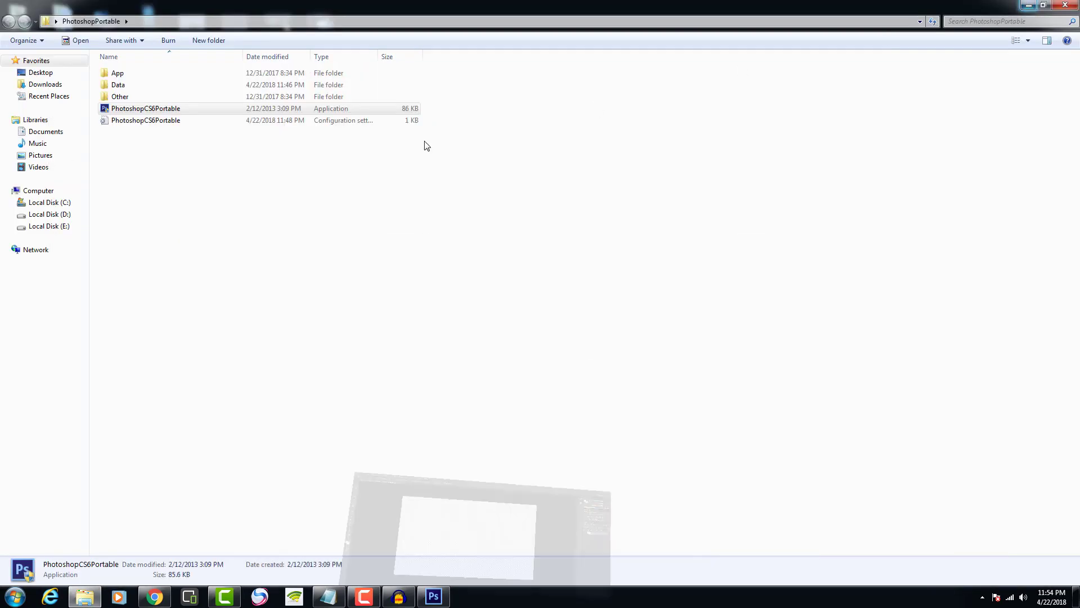
{"action": "left_click", "coordinate": [1025, 6]}
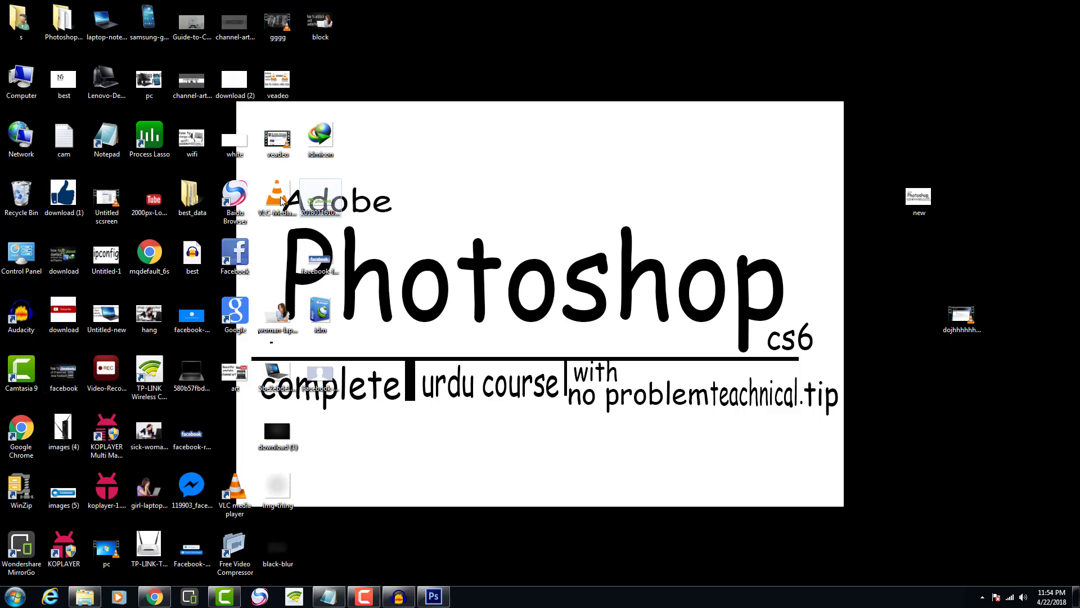
{"action": "double_click", "coordinate": [323, 269]}
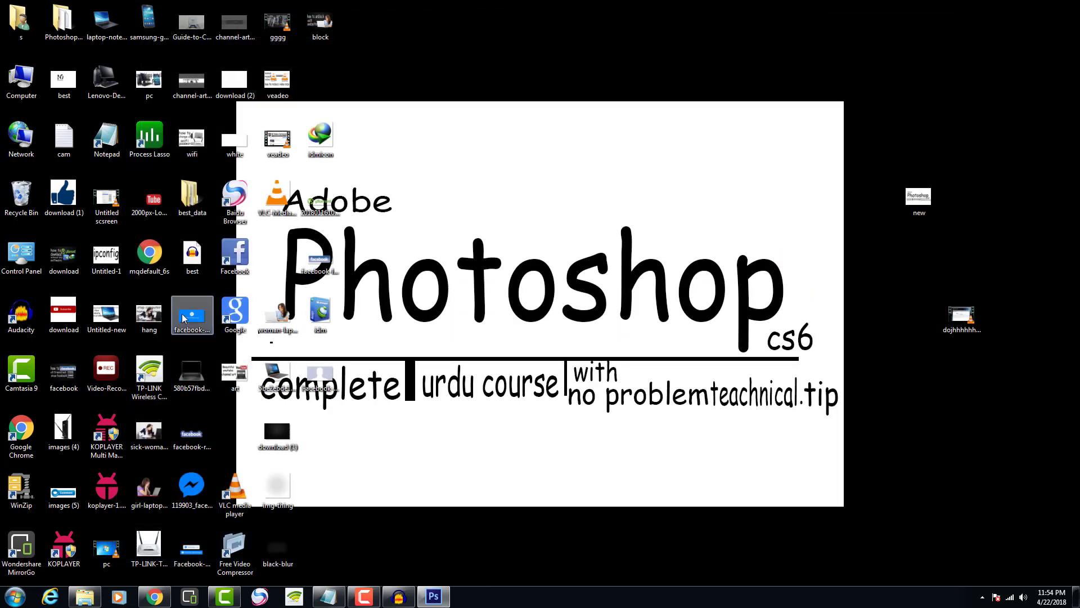
{"action": "double_click", "coordinate": [189, 375]}
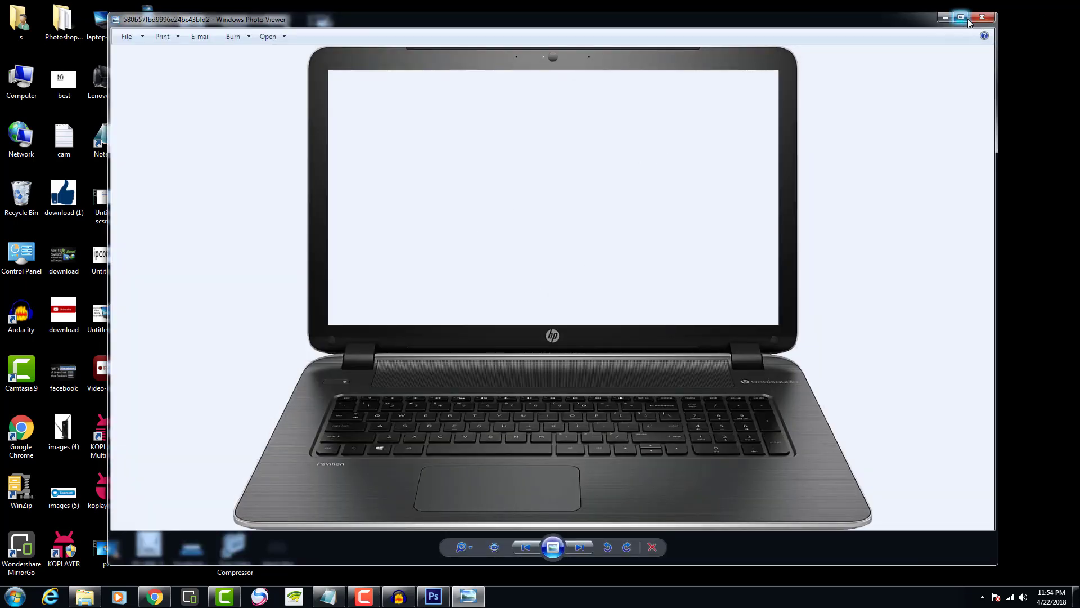
{"action": "left_click", "coordinate": [986, 20]}
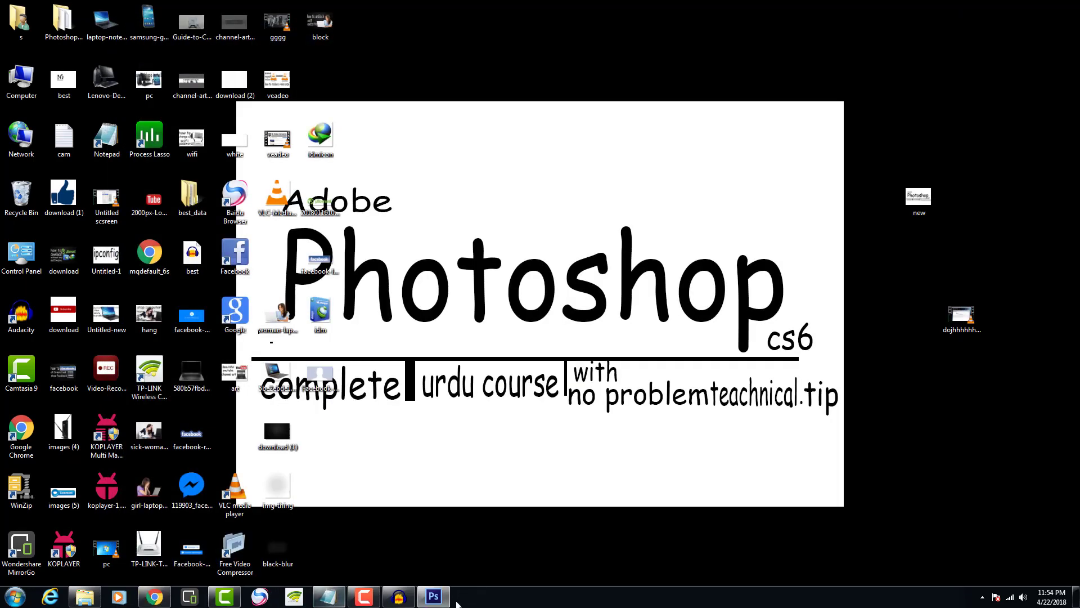
- Switch back to Photoshop and open the image 2000px-Logo_of_YouTube_(2015-2017).svg.png from the Desktop
{"action": "left_click", "coordinate": [434, 597]}
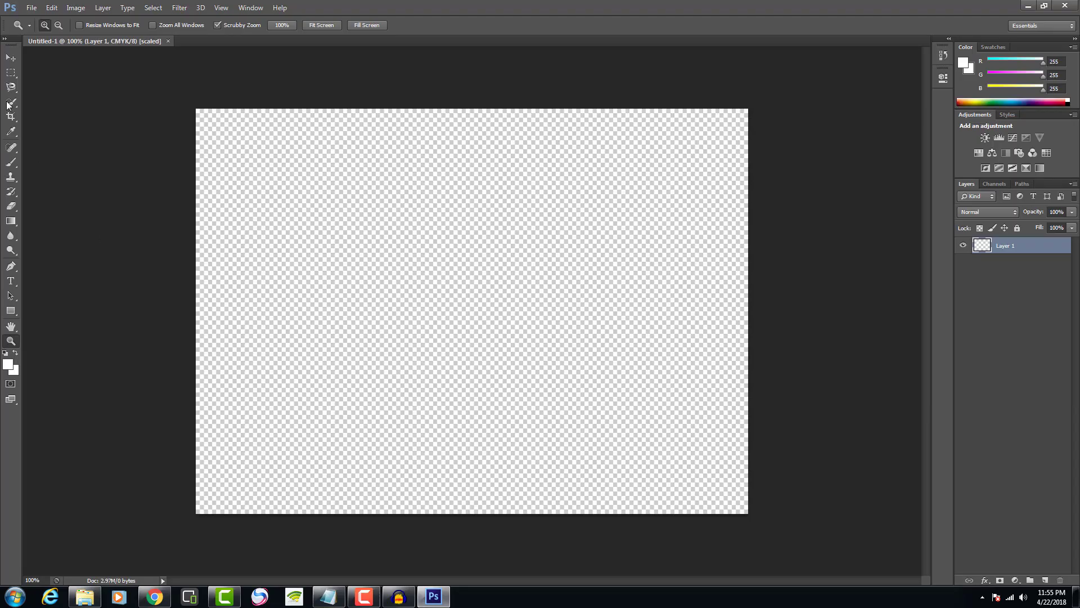
{"action": "left_click", "coordinate": [31, 8]}
{"action": "left_click", "coordinate": [56, 32]}
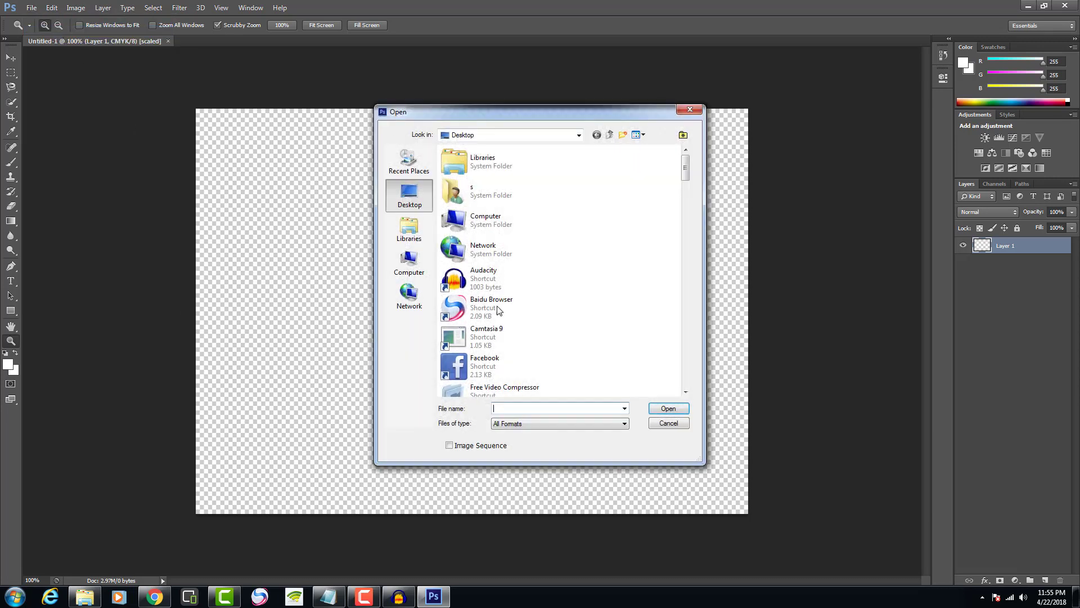
{"action": "left_click_drag", "start_coordinate": [687, 168], "coordinate": [681, 230]}
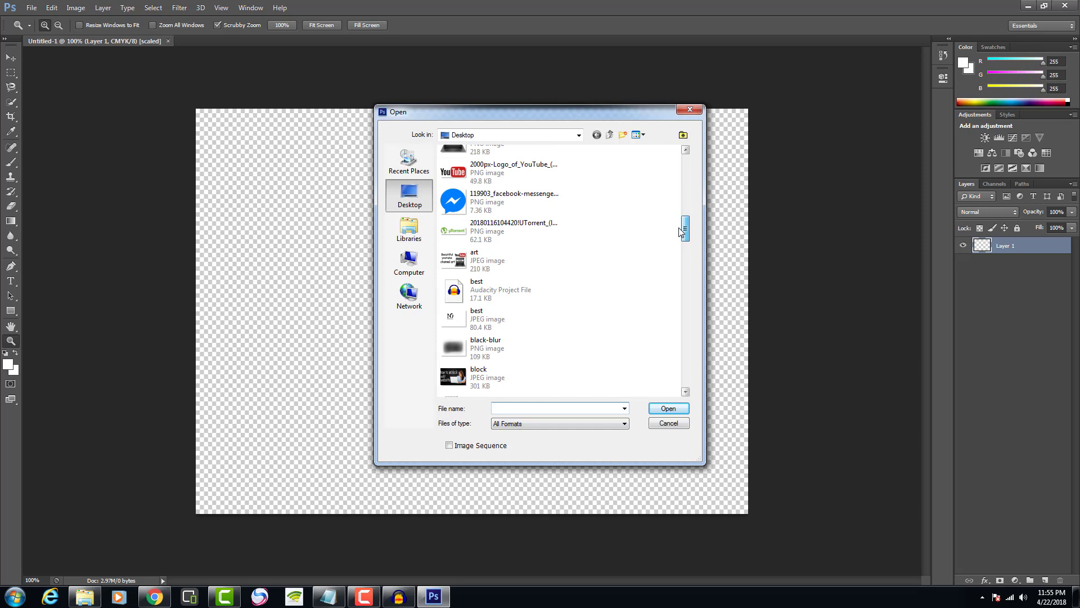
{"action": "left_click", "coordinate": [548, 175]}
{"action": "left_click", "coordinate": [667, 411]}
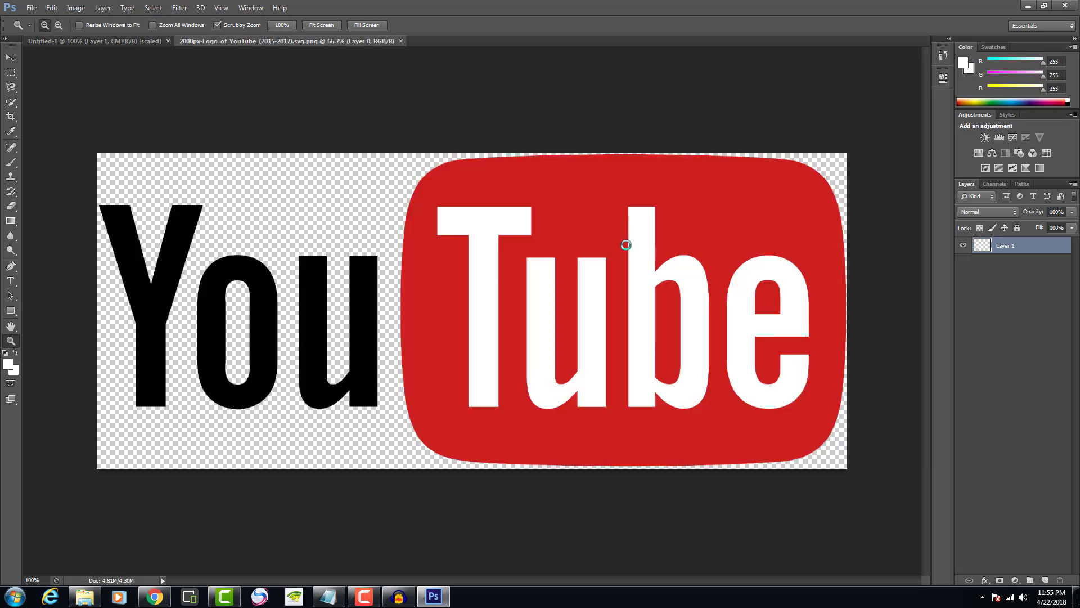
- Zoom the YouTube logo image far out to 0.7% and back in to 16.67% to examine it at small magnifications
{"action": "left_click_drag", "start_coordinate": [514, 281], "coordinate": [304, 139]}
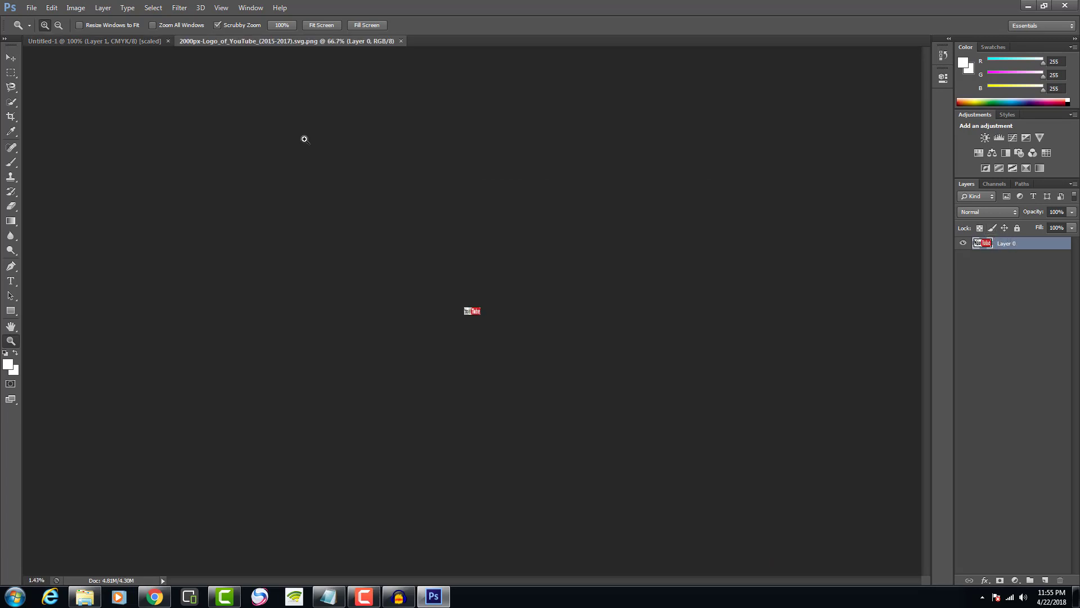
{"action": "left_click_drag", "start_coordinate": [352, 214], "coordinate": [494, 298]}
{"action": "left_click", "coordinate": [475, 309]}
{"action": "right_click", "coordinate": [475, 310]}
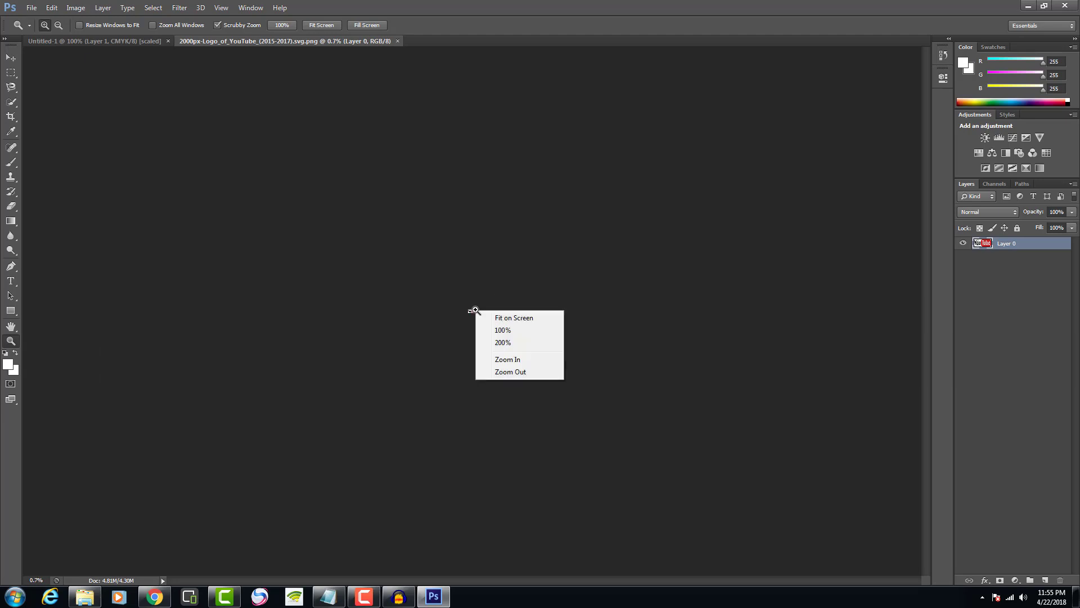
{"action": "left_click", "coordinate": [518, 361]}
{"action": "left_click", "coordinate": [492, 328]}
{"action": "left_click", "coordinate": [492, 328]}
{"action": "left_click", "coordinate": [492, 329]}
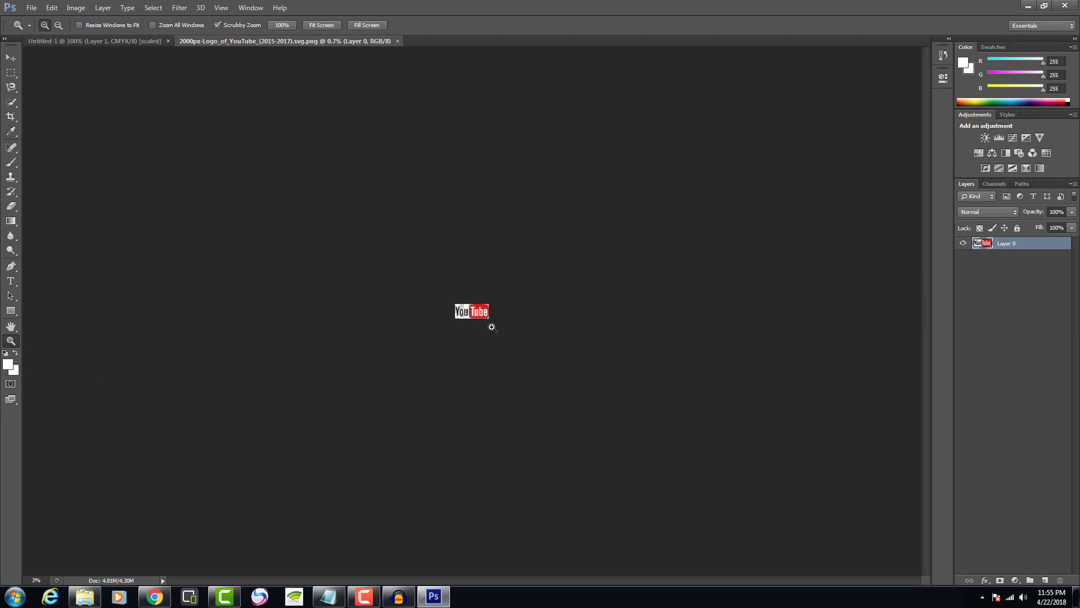
{"action": "left_click", "coordinate": [492, 328]}
{"action": "left_click", "coordinate": [493, 328]}
{"action": "left_click", "coordinate": [492, 327]}
{"action": "left_click", "coordinate": [492, 327]}
{"action": "left_click", "coordinate": [493, 328]}
{"action": "left_click", "coordinate": [491, 328]}
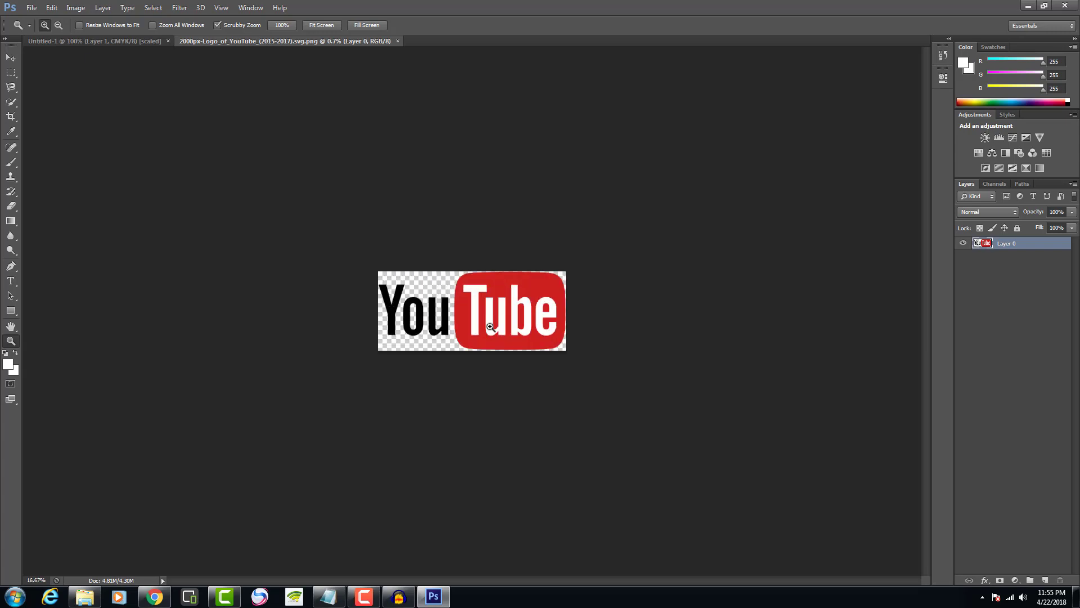
- Magnify the YouTube logo up to 1600% to examine the pixel edges of its letters, and zoom back out
{"action": "left_click", "coordinate": [491, 327]}
{"action": "left_click", "coordinate": [490, 327]}
{"action": "left_click", "coordinate": [490, 324]}
{"action": "left_click", "coordinate": [489, 321]}
{"action": "left_click", "coordinate": [386, 261]}
{"action": "left_click", "coordinate": [386, 261]}
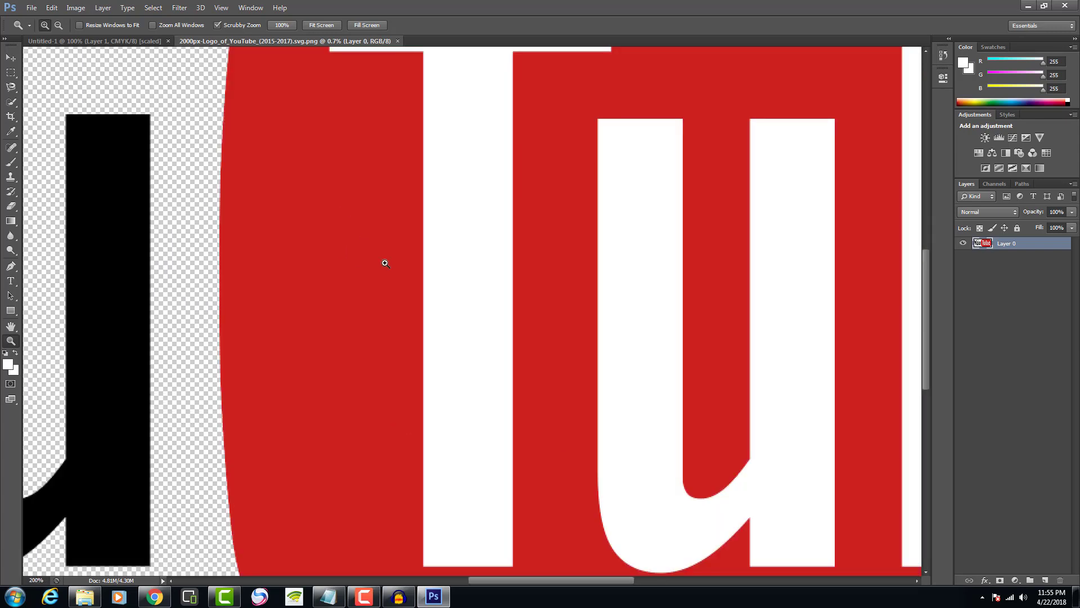
{"action": "left_click", "coordinate": [387, 261]}
{"action": "left_click", "coordinate": [388, 261]}
{"action": "left_click", "coordinate": [386, 303]}
{"action": "left_click", "coordinate": [385, 307]}
{"action": "left_click", "coordinate": [385, 306]}
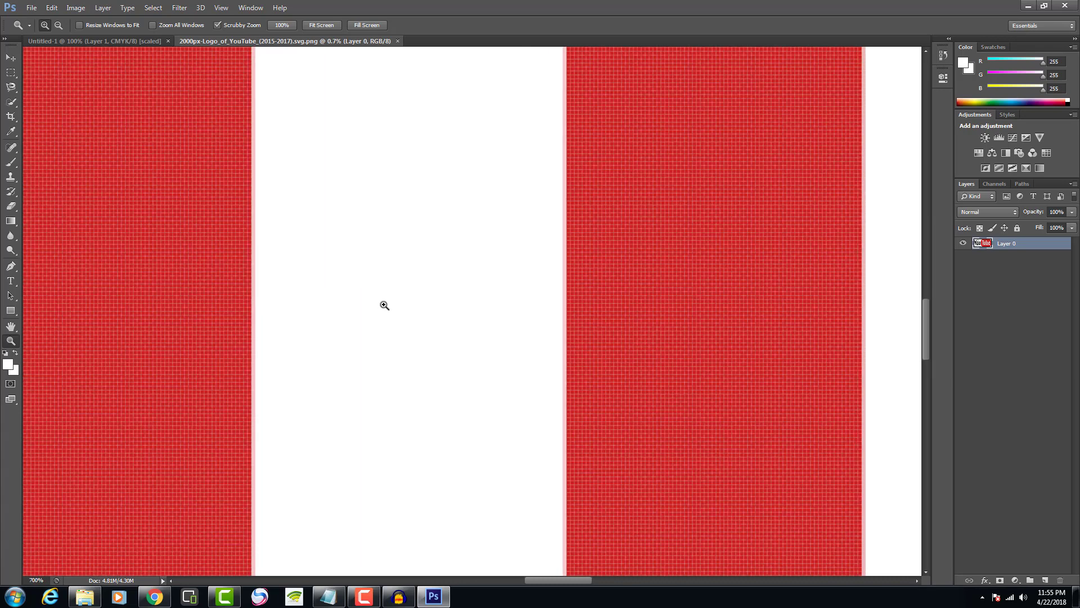
{"action": "left_click", "coordinate": [384, 305]}
{"action": "left_click", "coordinate": [384, 305]}
{"action": "left_click", "coordinate": [384, 305]}
{"action": "right_click", "coordinate": [384, 305]}
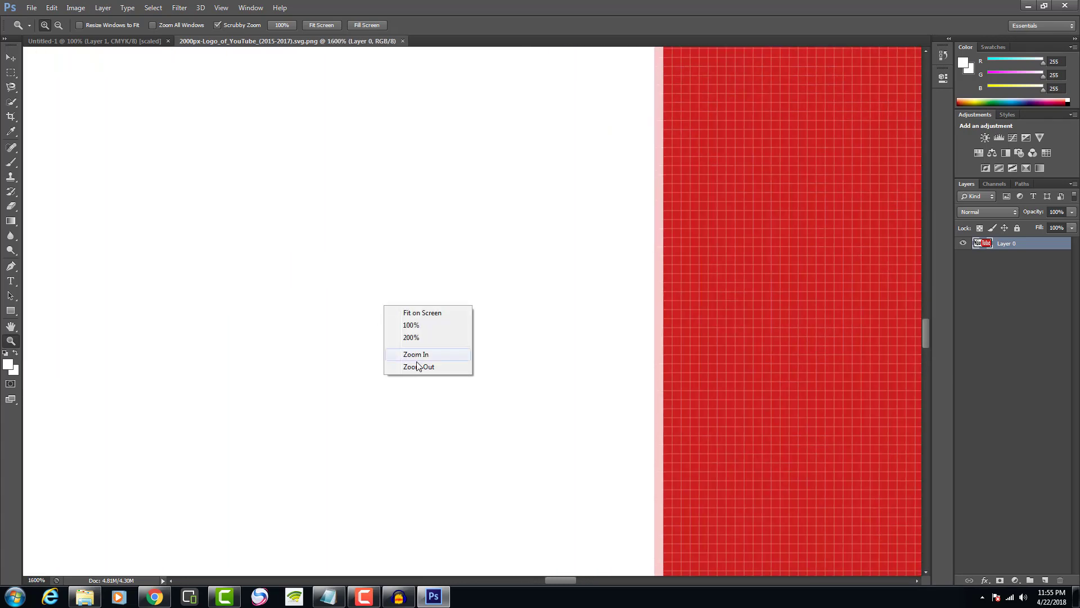
{"action": "left_click", "coordinate": [434, 371]}
{"action": "right_click", "coordinate": [434, 367]}
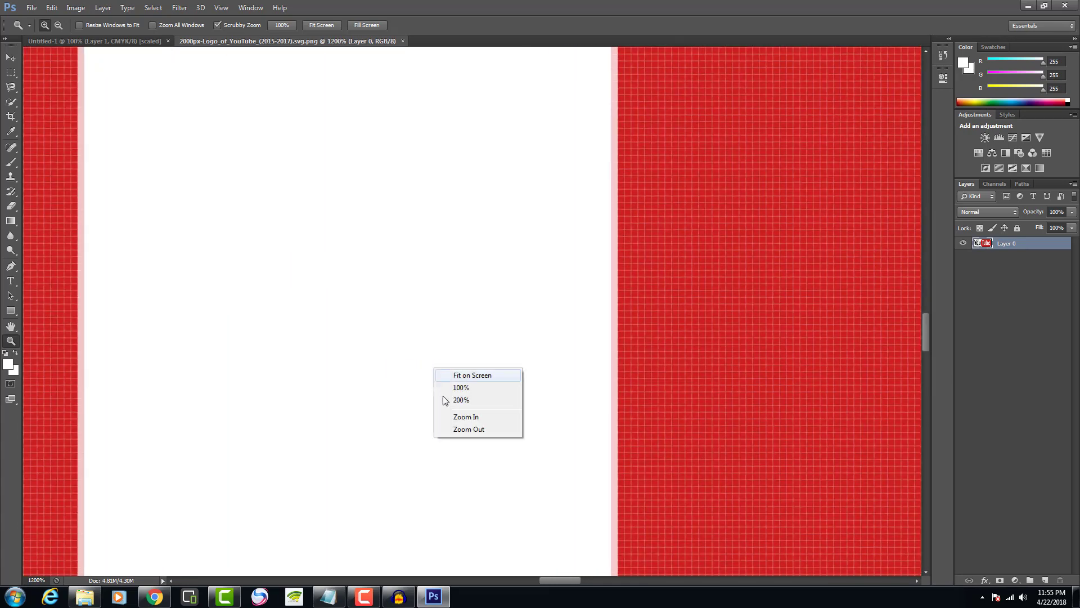
{"action": "left_click", "coordinate": [475, 436]}
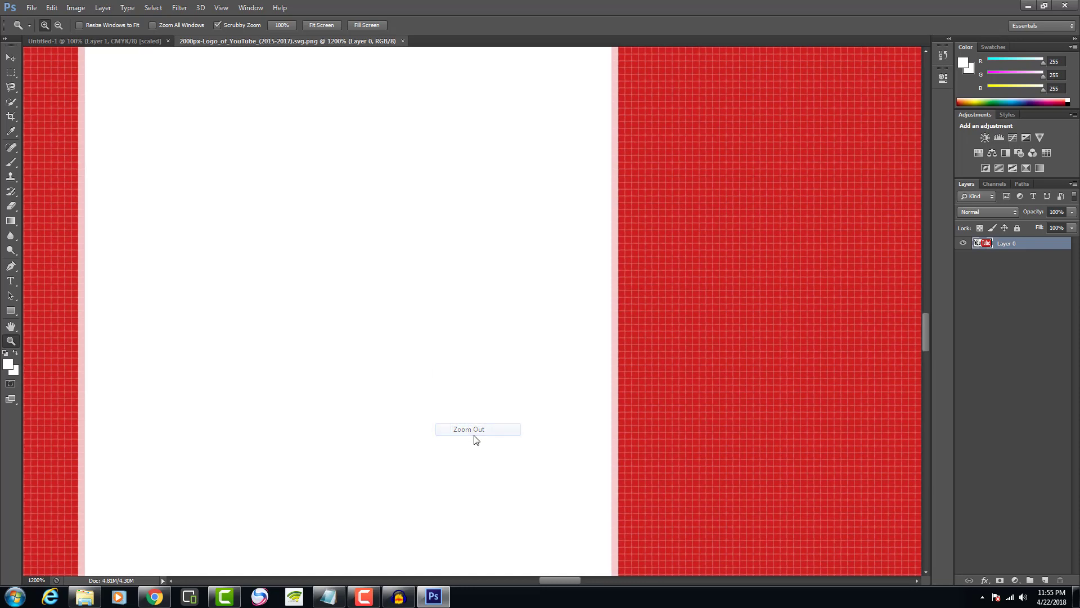
- Close both open documents and open the JPEG image art from the Desktop
{"action": "left_click", "coordinate": [399, 42]}
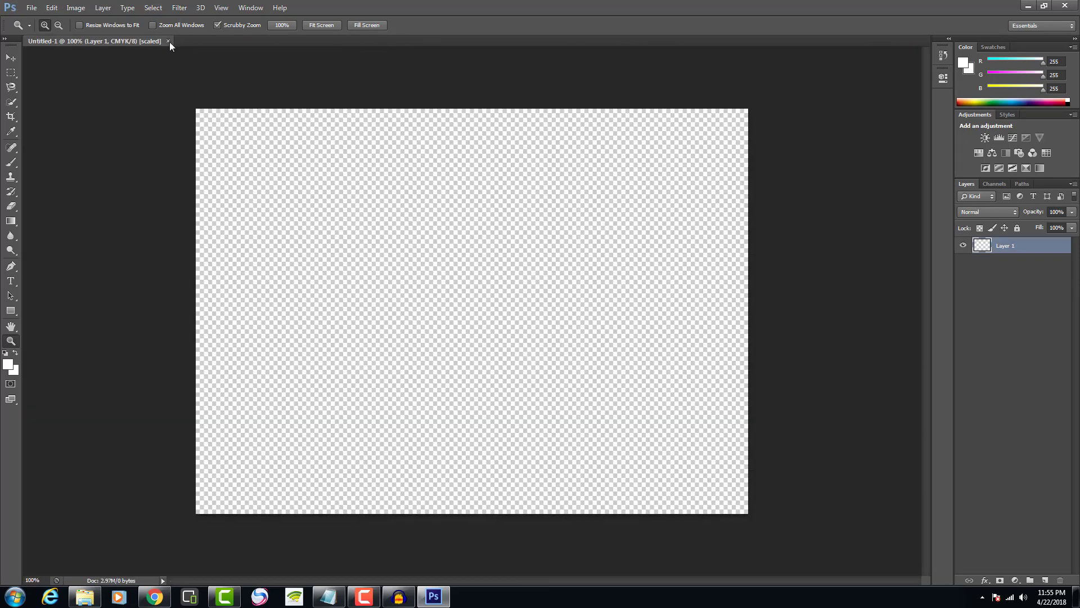
{"action": "left_click", "coordinate": [169, 41]}
{"action": "left_click", "coordinate": [32, 7]}
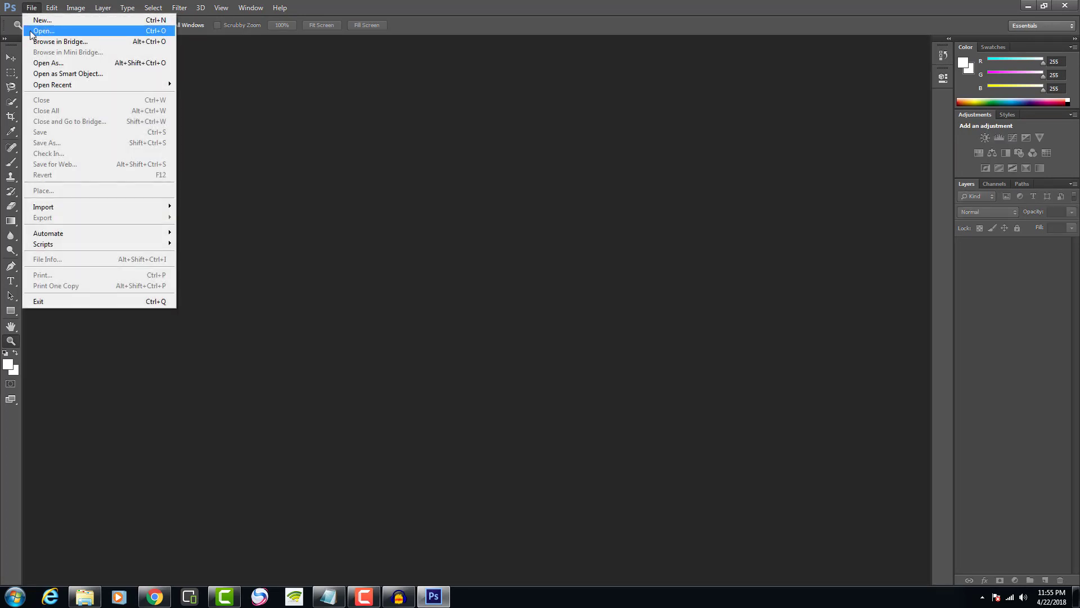
{"action": "left_click", "coordinate": [38, 30]}
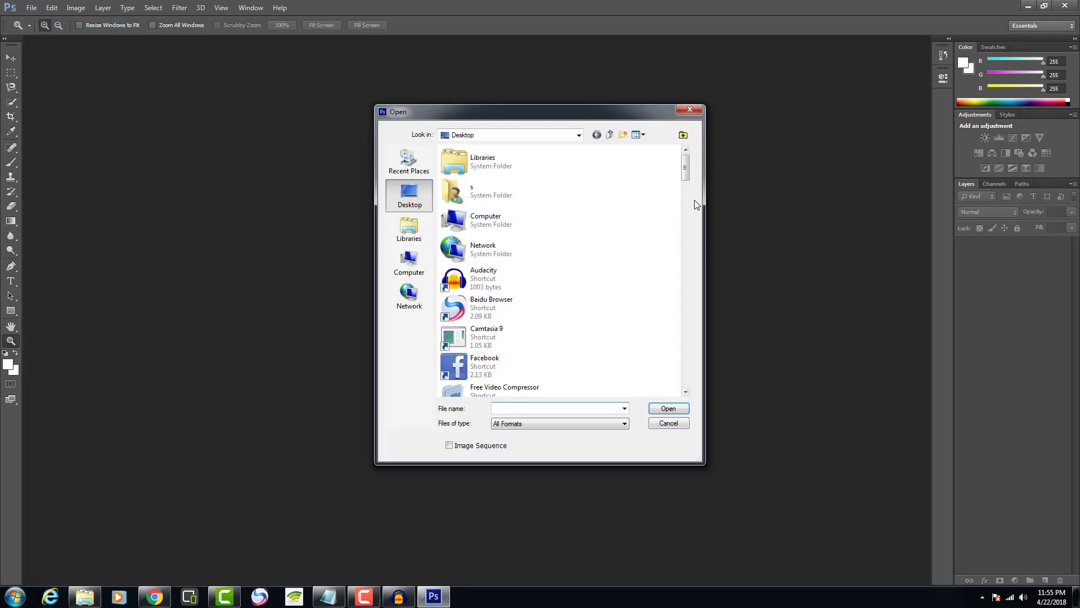
{"action": "left_click_drag", "start_coordinate": [687, 175], "coordinate": [691, 235]}
{"action": "left_click", "coordinate": [514, 242]}
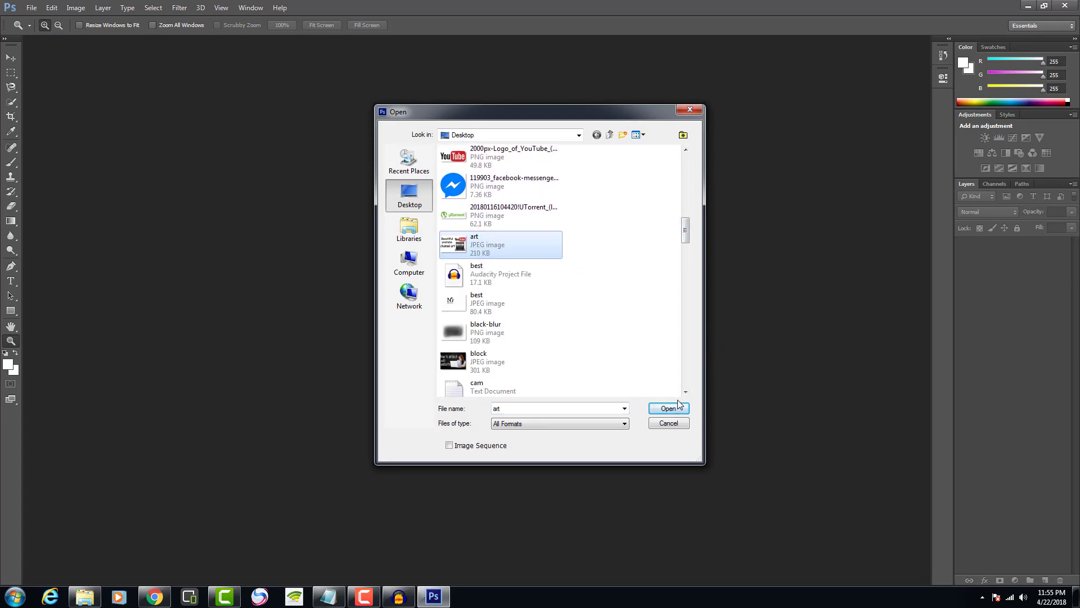
{"action": "left_click", "coordinate": [669, 409]}
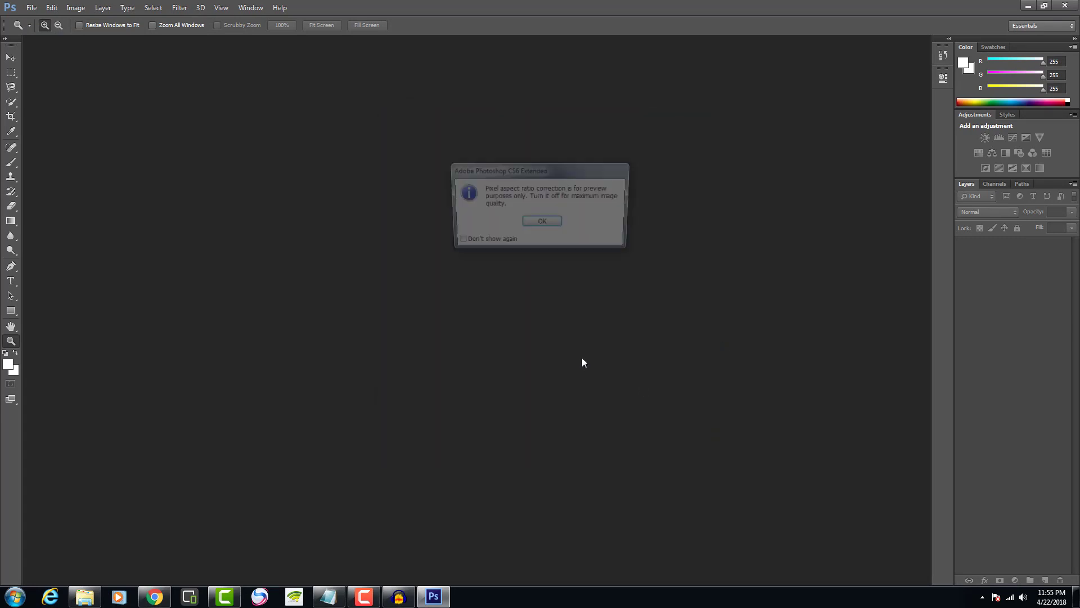
{"action": "left_click", "coordinate": [550, 224]}
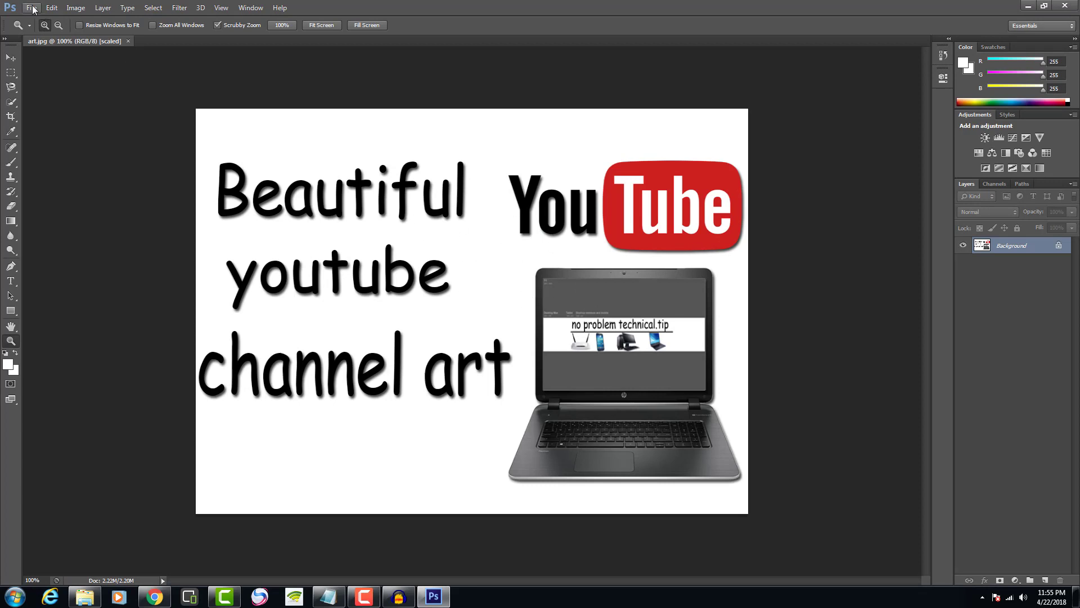
- Open 2000px-Logo_of_YouTube_(2015-2017).svg.png from the Desktop, and view its layer's blending options without changing them
{"action": "left_click", "coordinate": [32, 8]}
{"action": "left_click", "coordinate": [55, 32]}
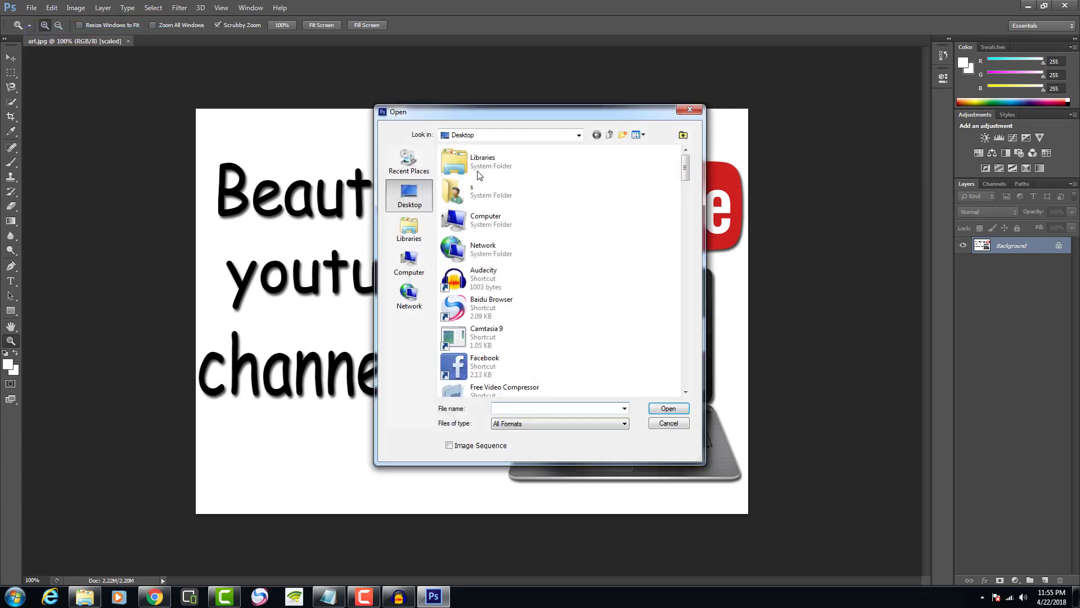
{"action": "left_click_drag", "start_coordinate": [687, 174], "coordinate": [657, 230]}
{"action": "left_click", "coordinate": [506, 250]}
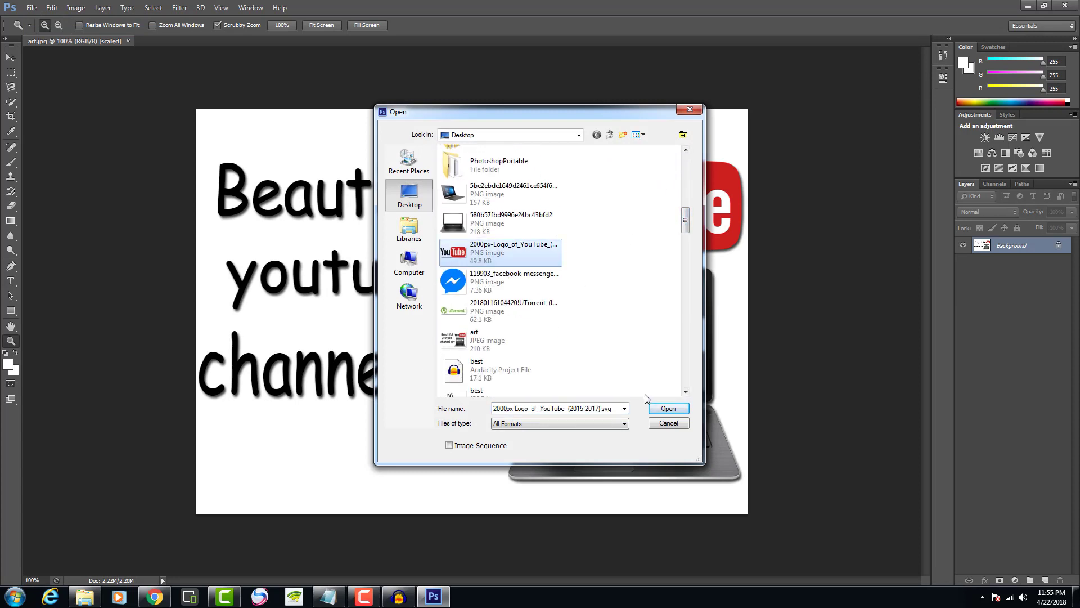
{"action": "left_click", "coordinate": [669, 408]}
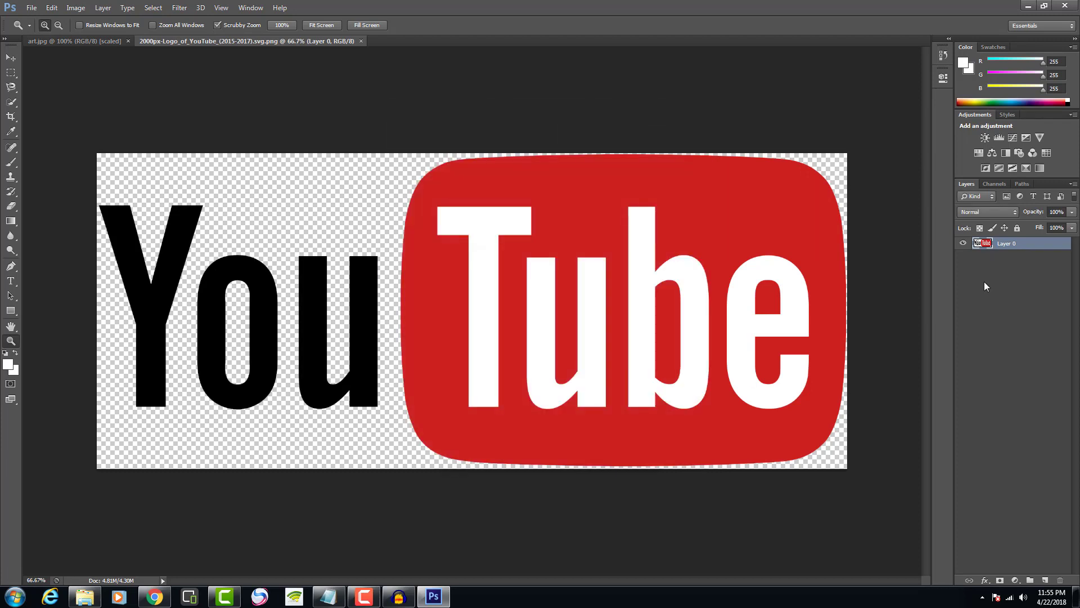
{"action": "double_click", "coordinate": [1040, 251]}
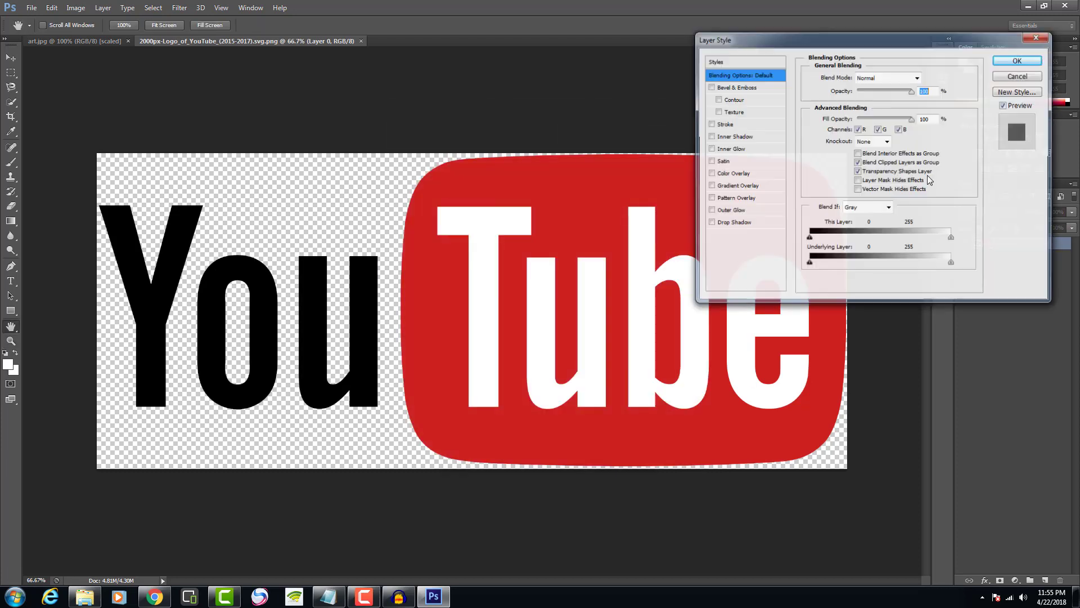
{"action": "left_click", "coordinate": [1025, 69]}
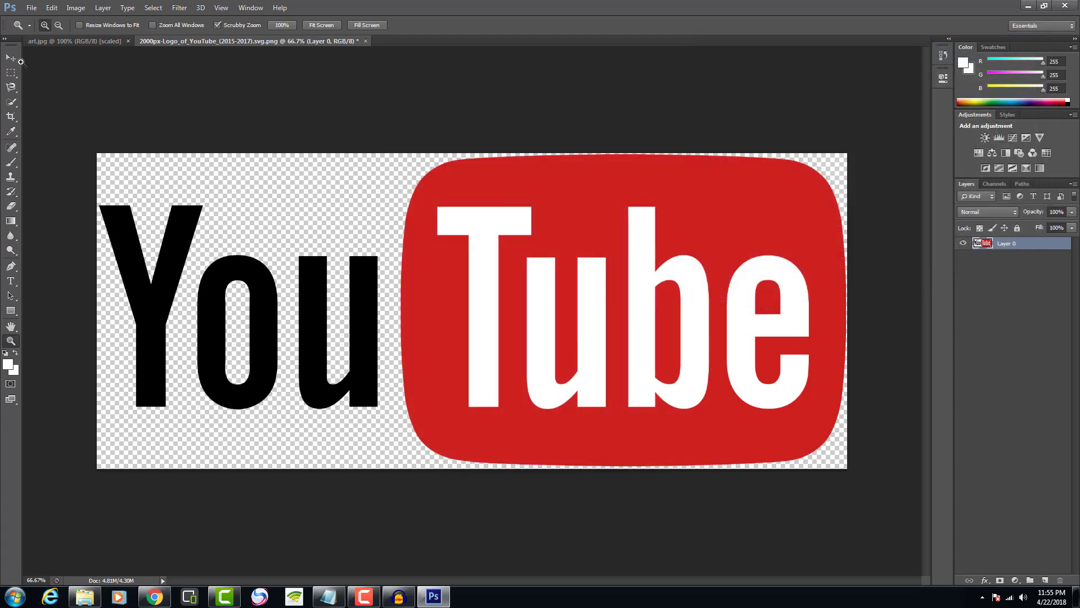
- Copy the YouTube logo into the art.jpg document as a new layer with the Move tool
{"action": "left_click", "coordinate": [12, 58]}
{"action": "left_click_drag", "start_coordinate": [615, 333], "coordinate": [287, 274]}
{"action": "left_click_drag", "start_coordinate": [381, 427], "coordinate": [383, 426]}
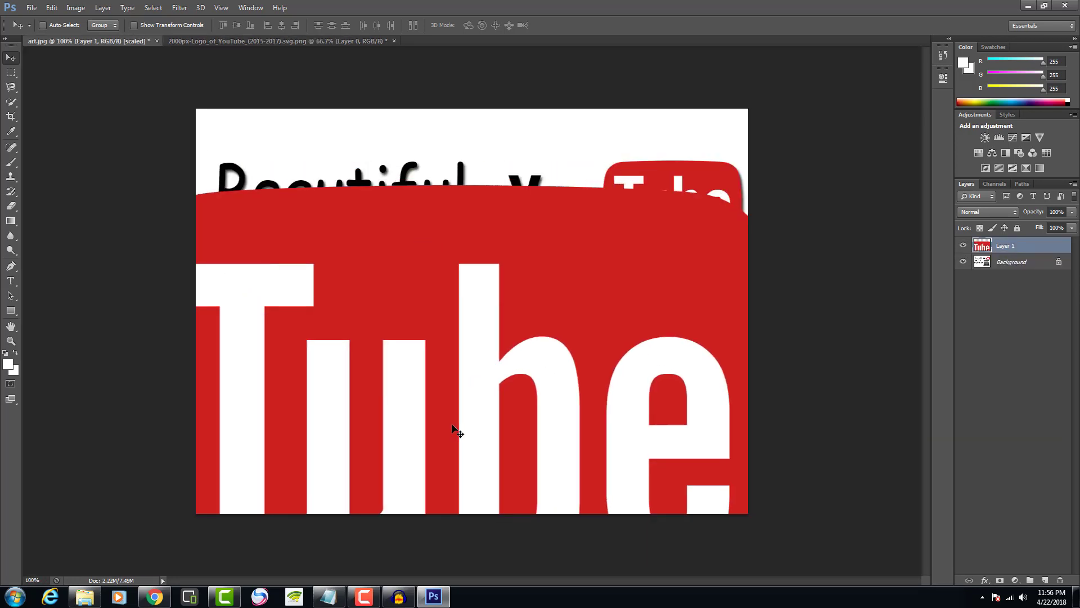
- Try to free-transform the logo layer to 45.85% width and 58.46% height and shift it toward the canvas's lower-left corner
{"action": "key", "text": "ctrl+t"}
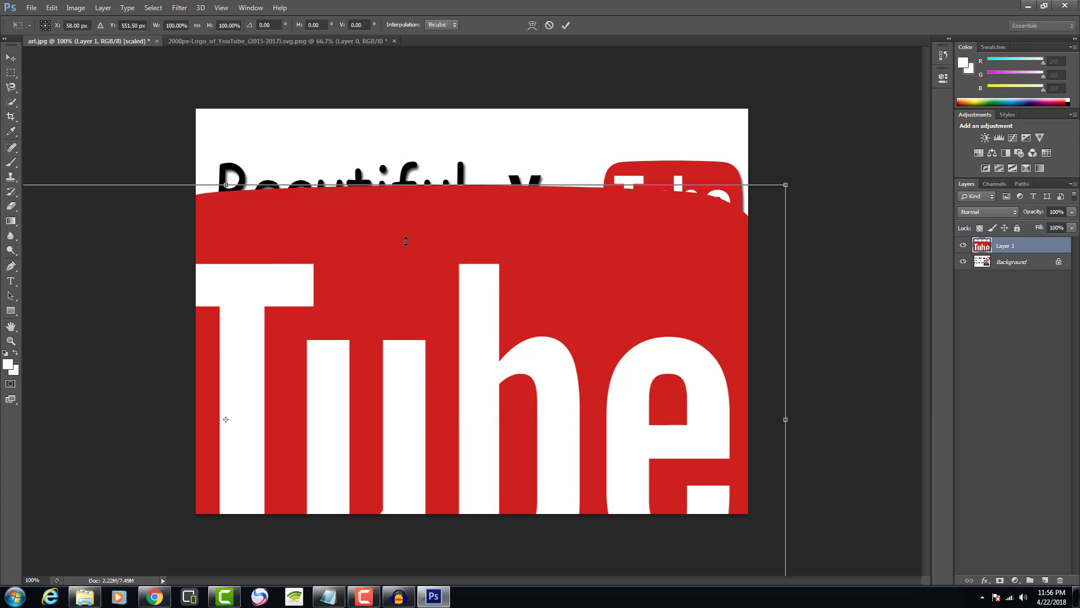
{"action": "left_click_drag", "start_coordinate": [406, 241], "coordinate": [396, 379]}
{"action": "left_click_drag", "start_coordinate": [373, 420], "coordinate": [752, 125]}
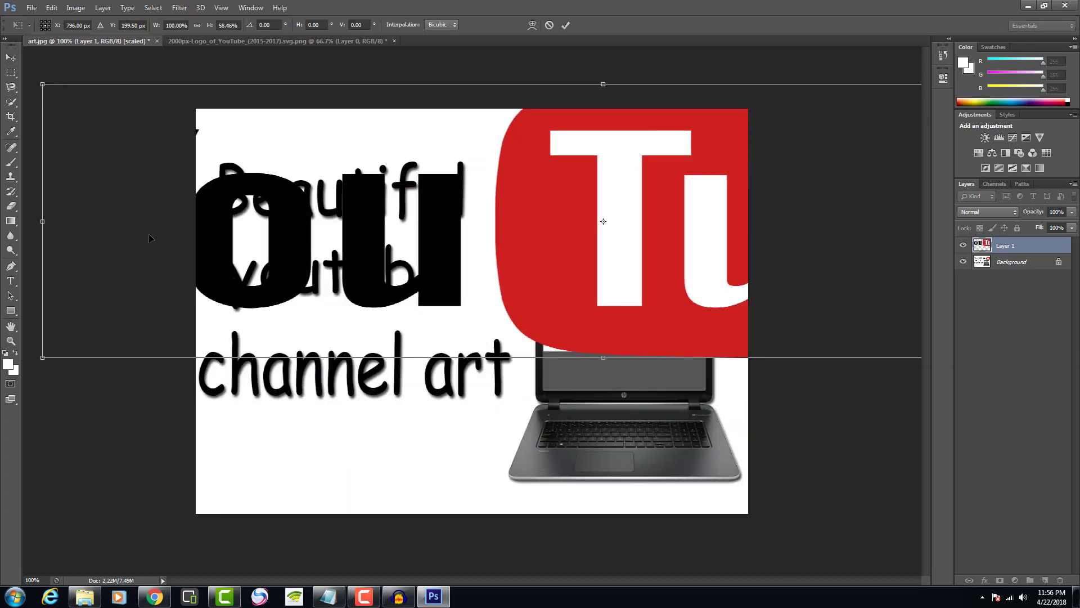
{"action": "left_click_drag", "start_coordinate": [395, 253], "coordinate": [651, 254]}
{"action": "left_click_drag", "start_coordinate": [741, 191], "coordinate": [317, 297]}
{"action": "mouse_move", "coordinate": [47, 400]}
{"action": "left_mouse_down"}
{"action": "mouse_move", "coordinate": [44, 377]}
{"action": "mouse_move", "coordinate": [55, 385]}
{"action": "left_mouse_up"}
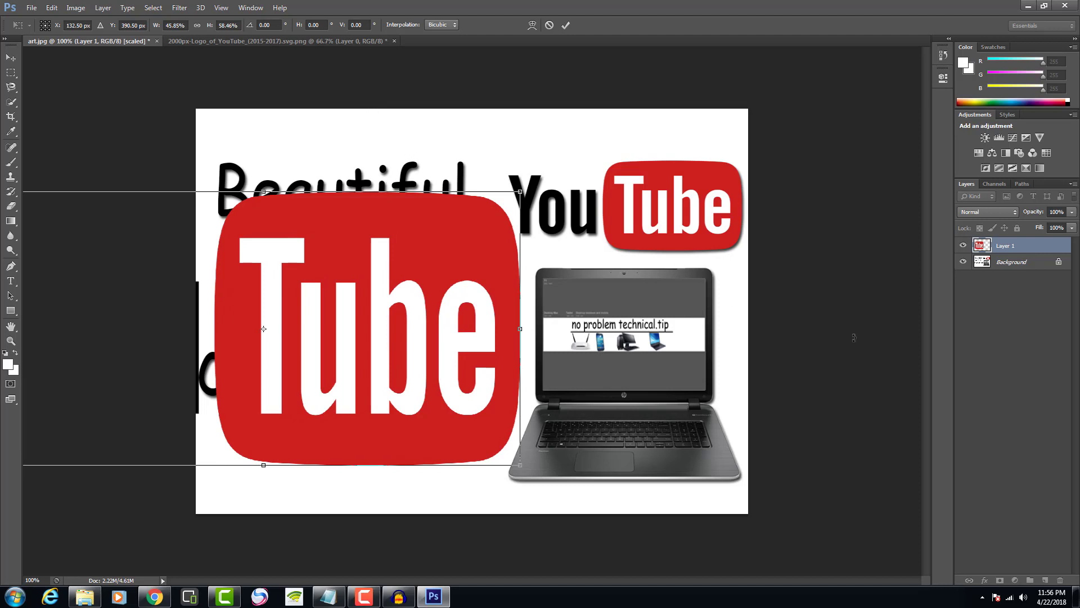
{"action": "left_click_drag", "start_coordinate": [287, 442], "coordinate": [276, 520]}
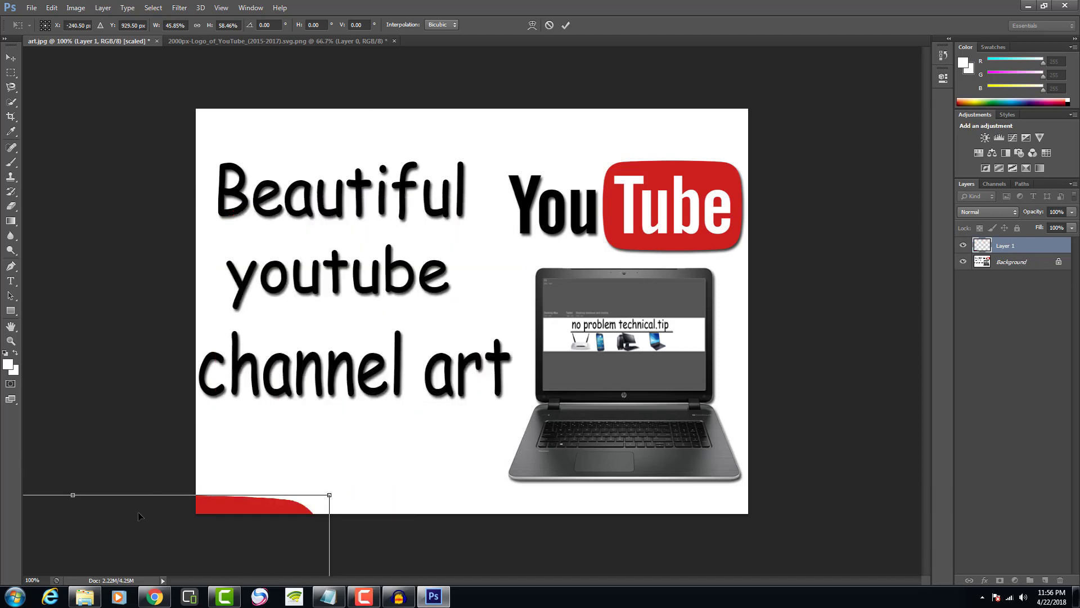
- Close the YouTube logo document without saving, and move the logo layer in art.jpg toward the canvas's lower-left corner
{"action": "left_click", "coordinate": [391, 41]}
{"action": "left_click", "coordinate": [393, 41]}
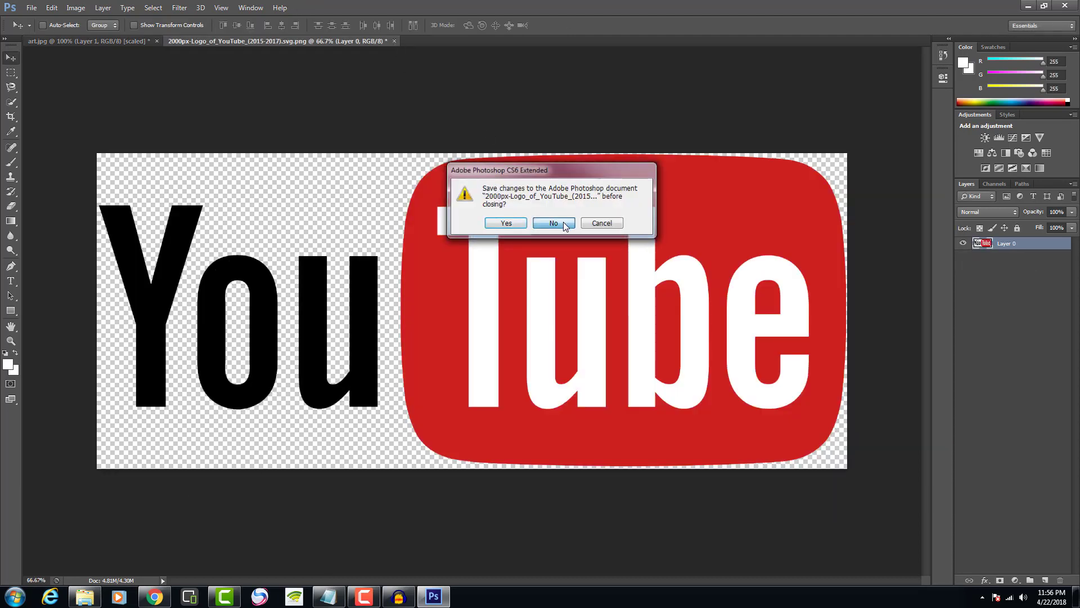
{"action": "left_click", "coordinate": [552, 220]}
{"action": "left_click_drag", "start_coordinate": [390, 238], "coordinate": [241, 423]}
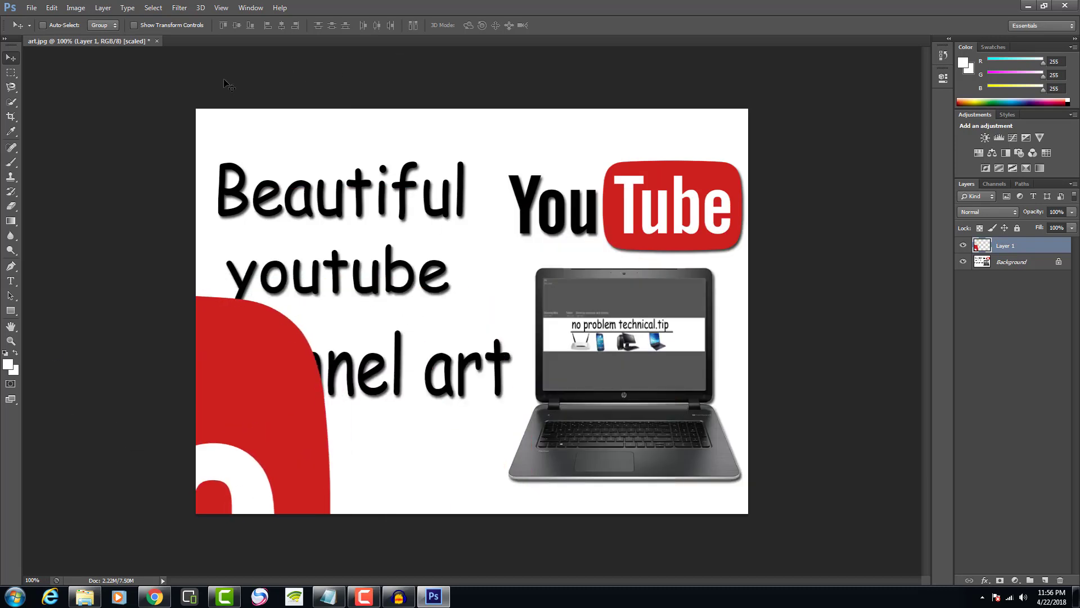
- Create a 1080 × 720 pixel, 72 pixels/inch CMYK document with transparent background contents, compare it with art.jpg, and close it
{"action": "left_click", "coordinate": [32, 7]}
{"action": "left_click", "coordinate": [40, 19]}
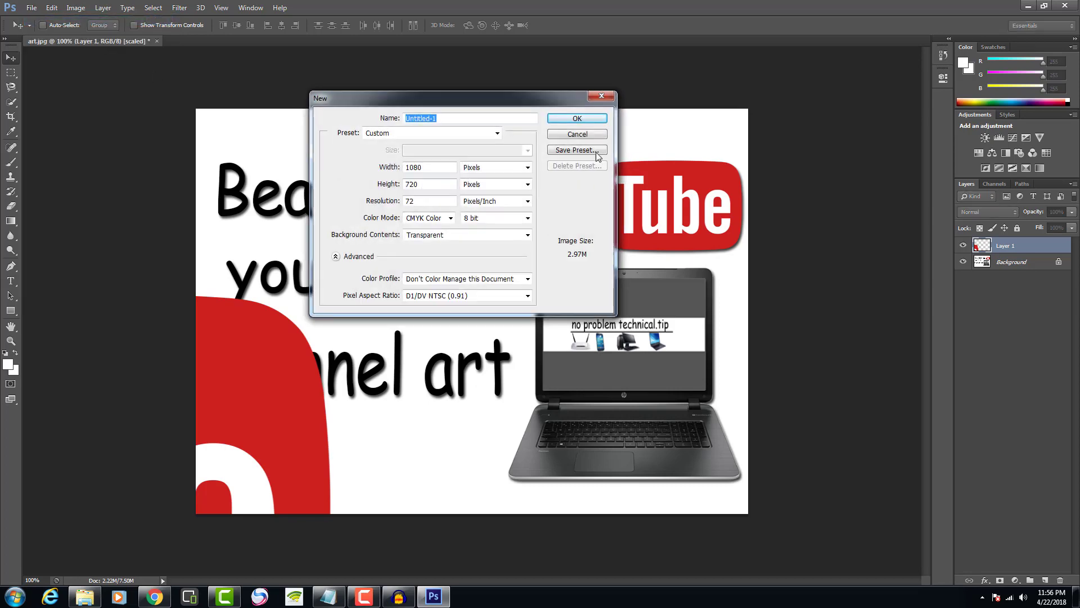
{"action": "left_click", "coordinate": [584, 122]}
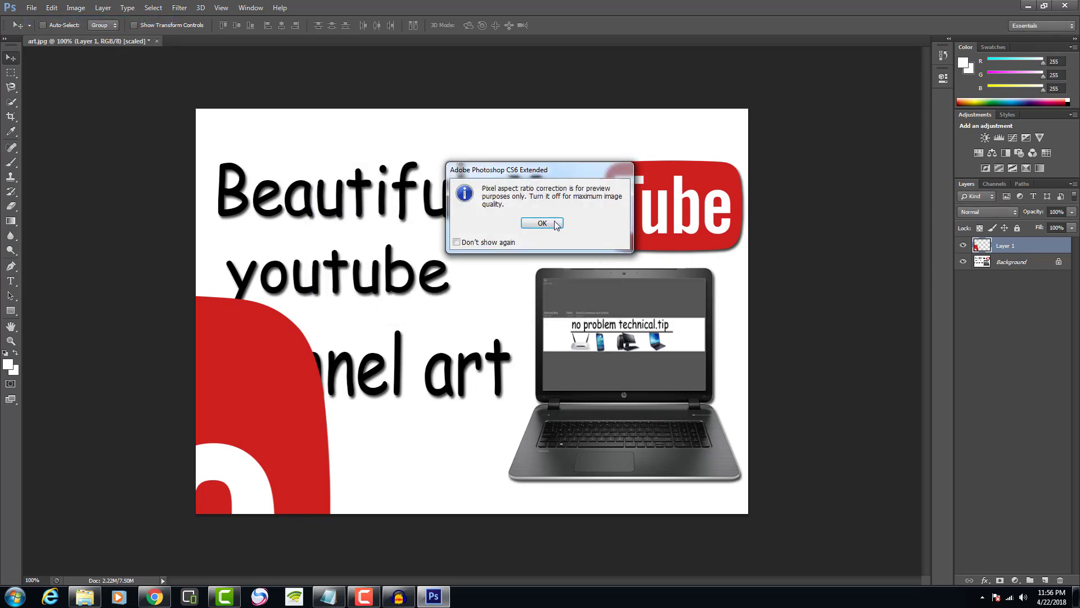
{"action": "left_click", "coordinate": [556, 225]}
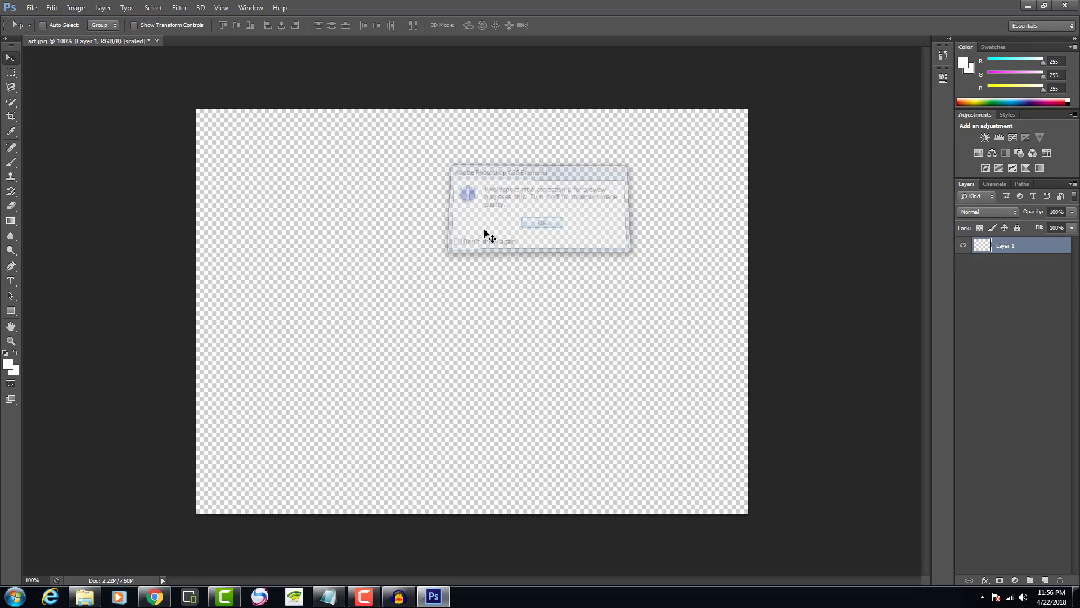
{"action": "left_click", "coordinate": [116, 42]}
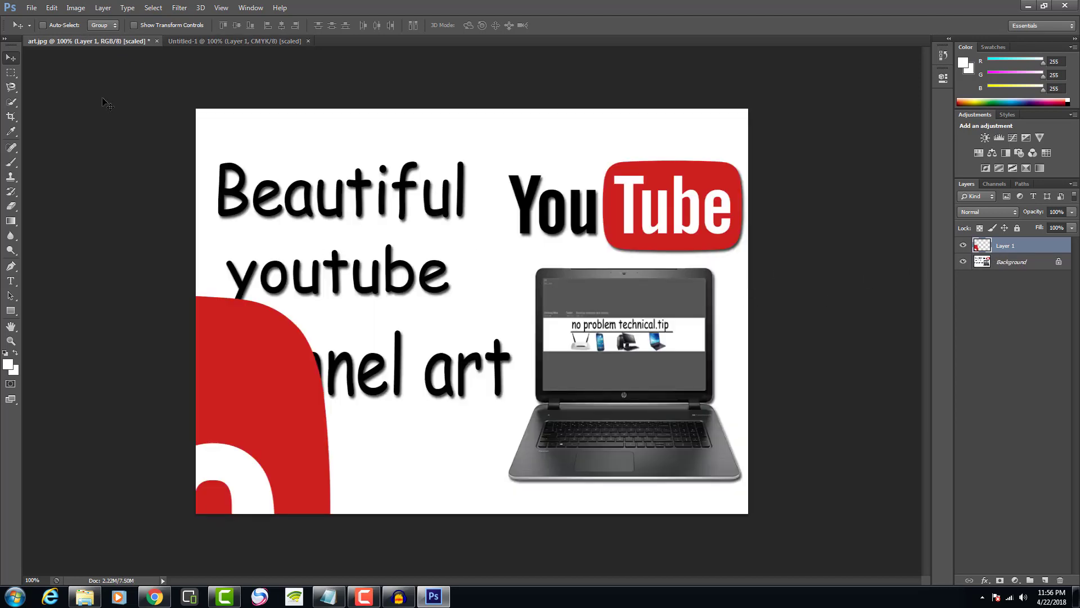
{"action": "left_click", "coordinate": [307, 41]}
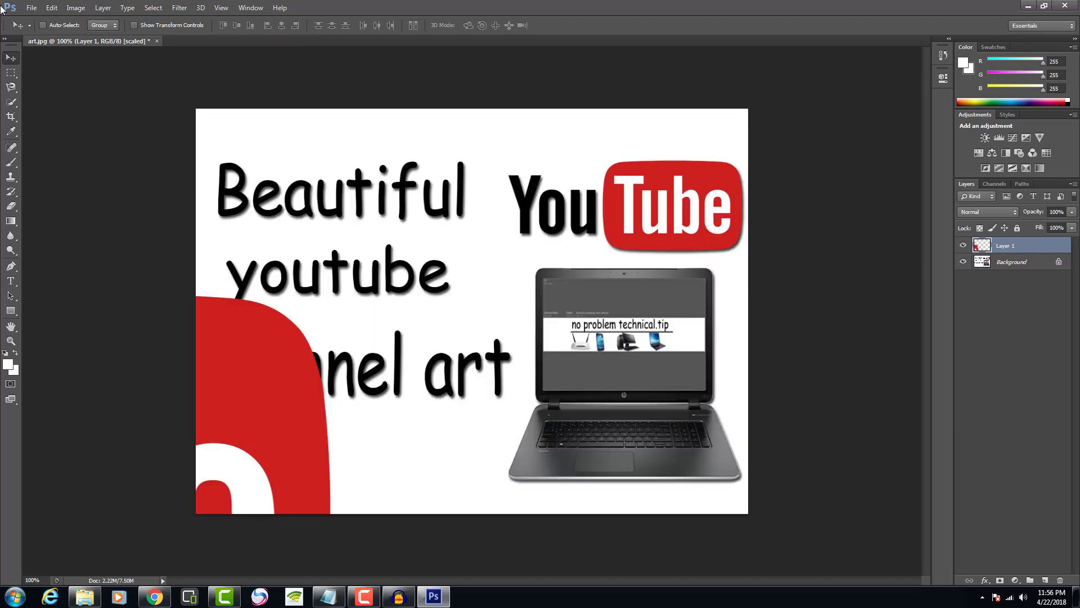
- Create a 1080 × 720 pixel, 72 pixels/inch CMYK document with white background contents
{"action": "left_click", "coordinate": [32, 10]}
{"action": "left_click", "coordinate": [35, 17]}
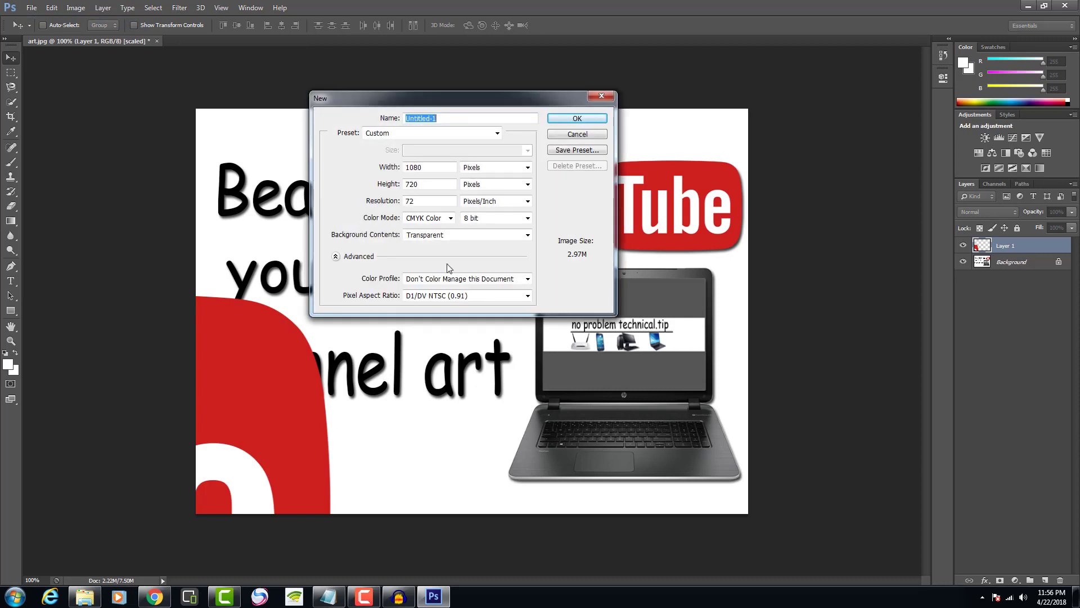
{"action": "left_click", "coordinate": [479, 235]}
{"action": "left_click", "coordinate": [476, 244]}
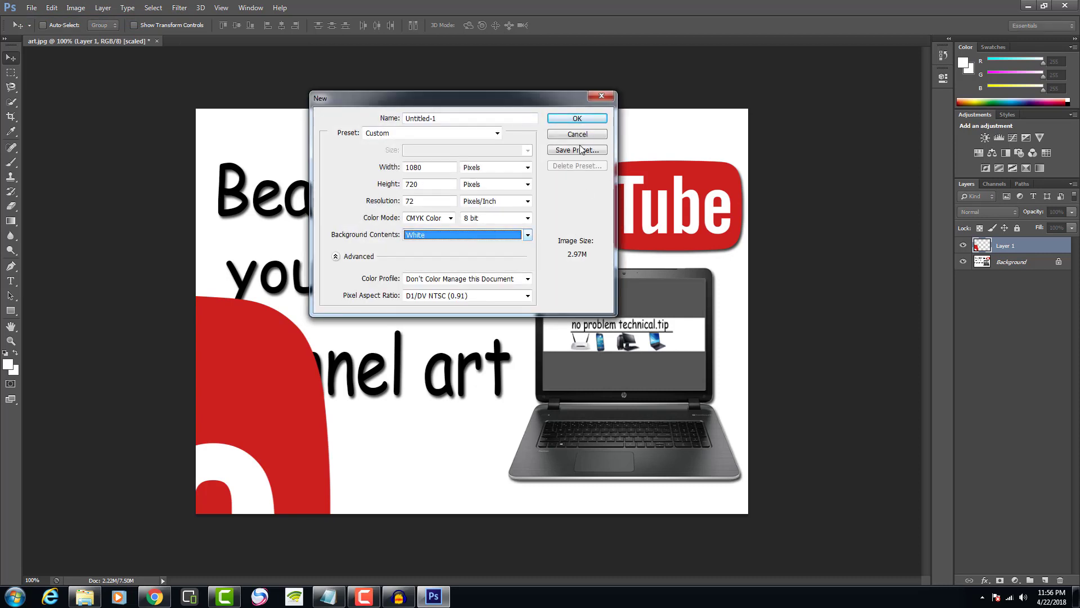
{"action": "left_click", "coordinate": [569, 120]}
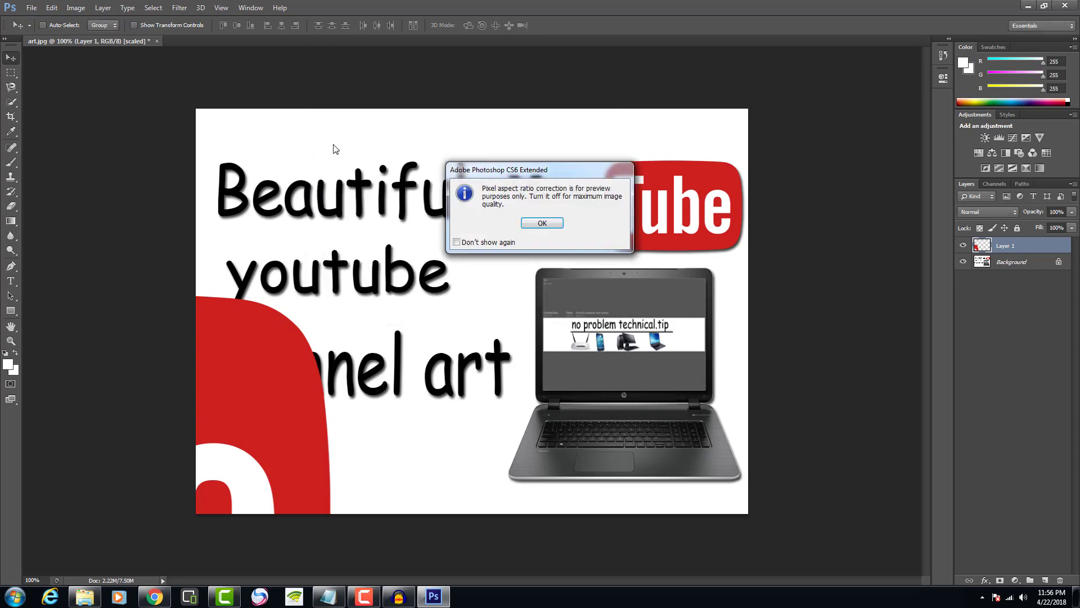
{"action": "left_click", "coordinate": [543, 224]}
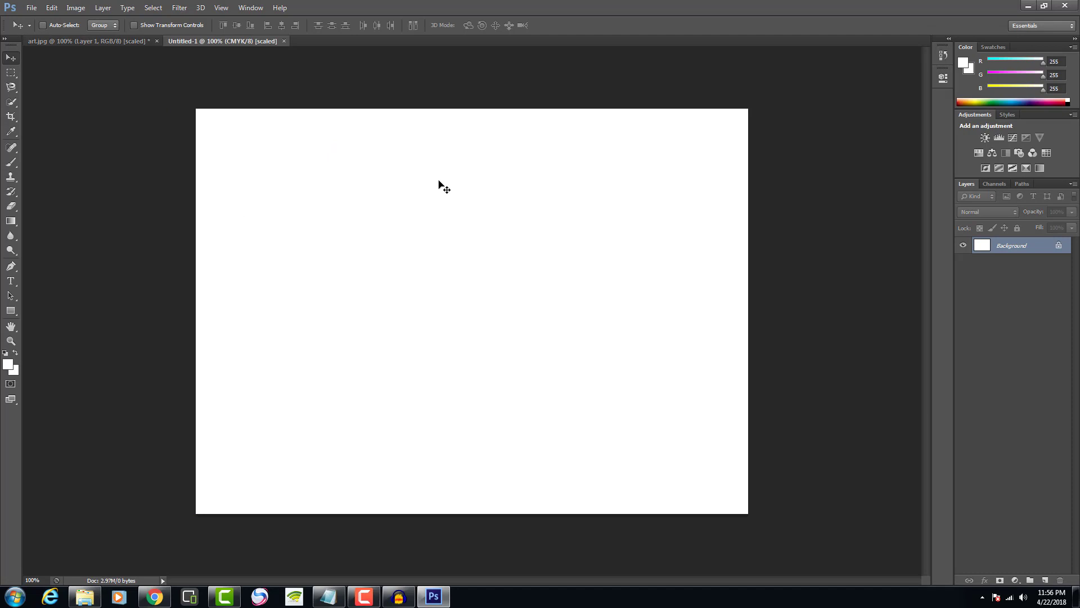
- Convert the locked Background layer of art.jpg into a regular layer with the default name
{"action": "left_click", "coordinate": [128, 40]}
{"action": "double_click", "coordinate": [1044, 262]}
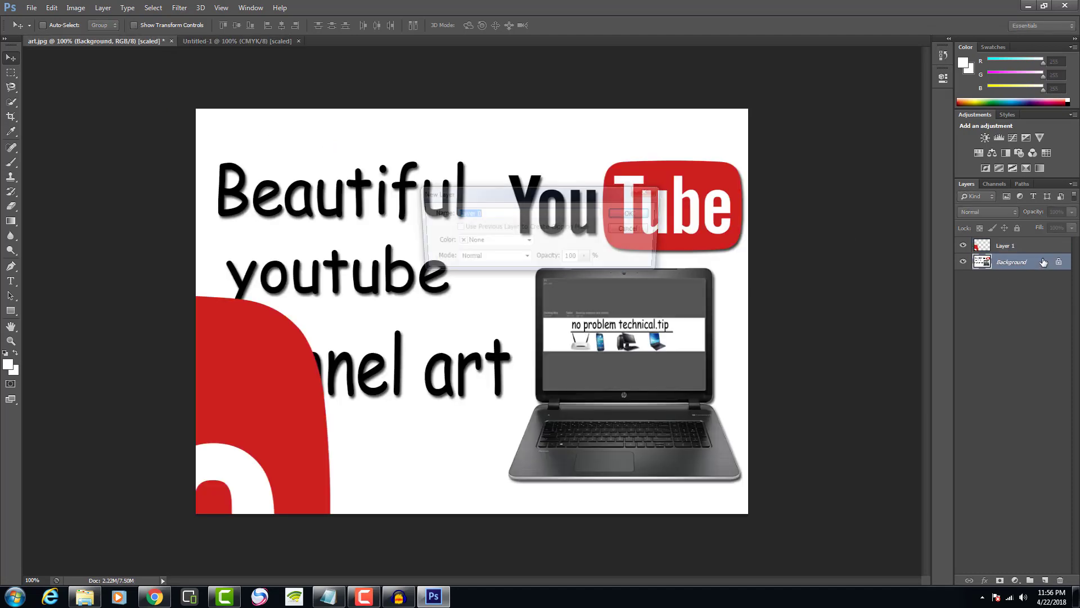
{"action": "left_click", "coordinate": [634, 213]}
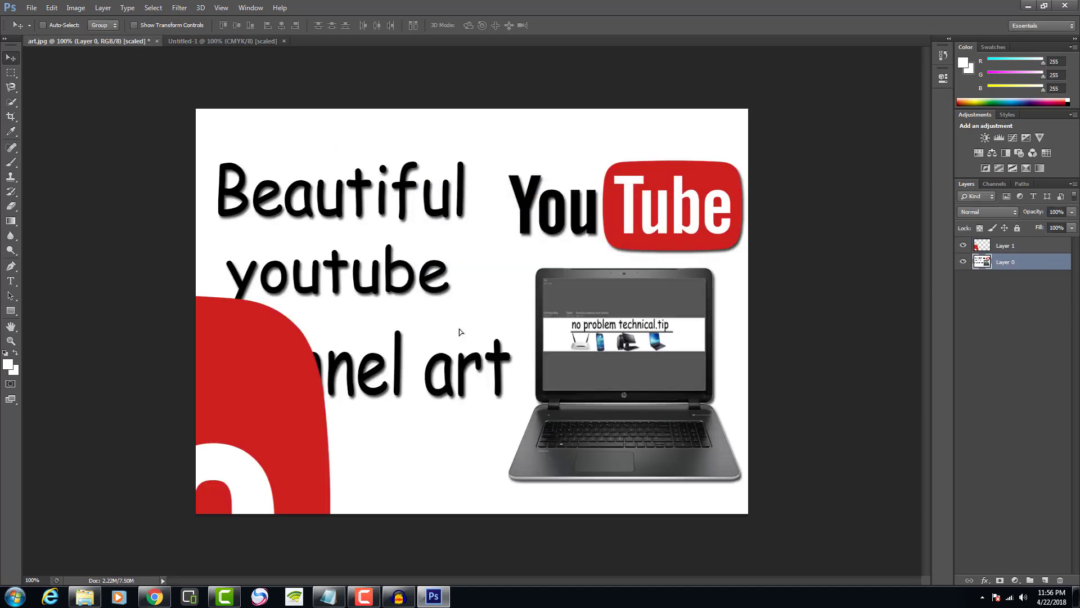
- Copy the channel art layer from art.jpg into the Untitled-1 document, and duplicate it within art.jpg with a slight offset
{"action": "left_click_drag", "start_coordinate": [459, 328], "coordinate": [364, 69]}
{"action": "left_click_drag", "start_coordinate": [526, 264], "coordinate": [231, 194]}
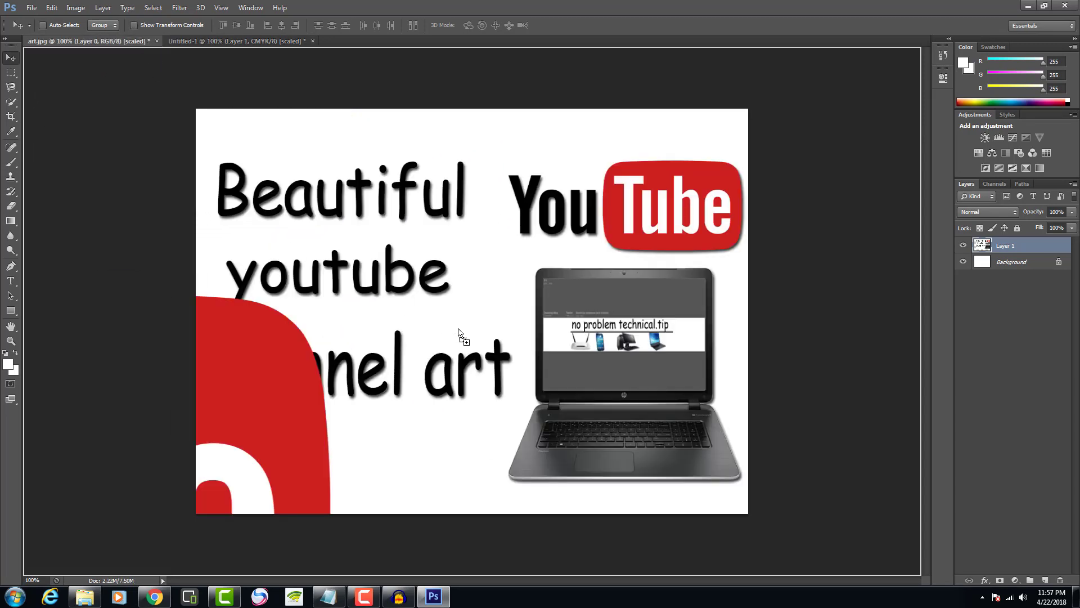
{"action": "left_click_drag", "start_coordinate": [459, 332], "coordinate": [470, 329]}
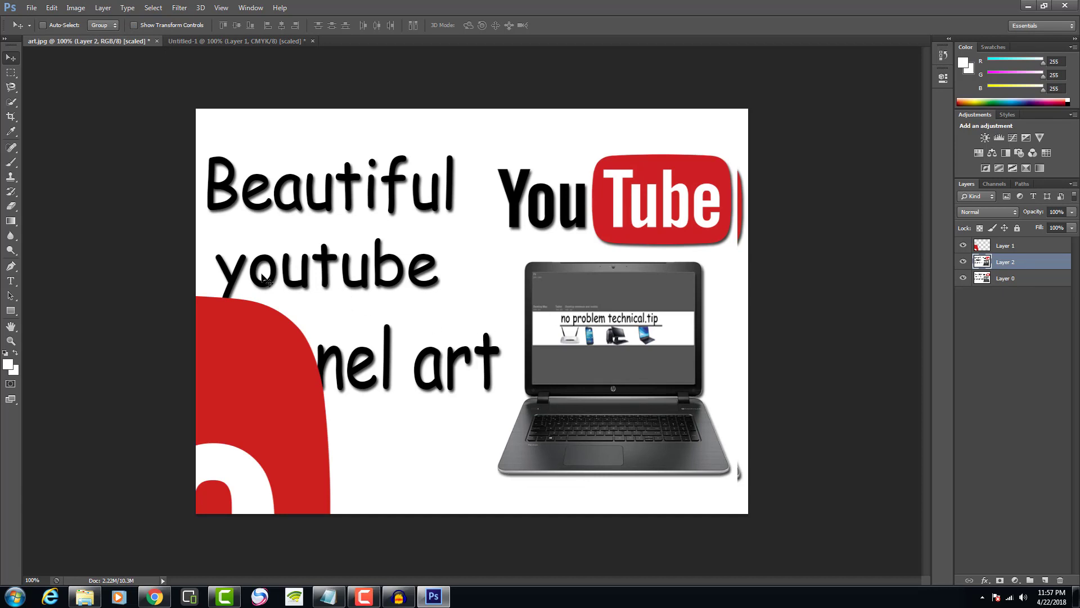
- Open the download JPEG image from the Desktop as a smart object
{"action": "left_click", "coordinate": [31, 8]}
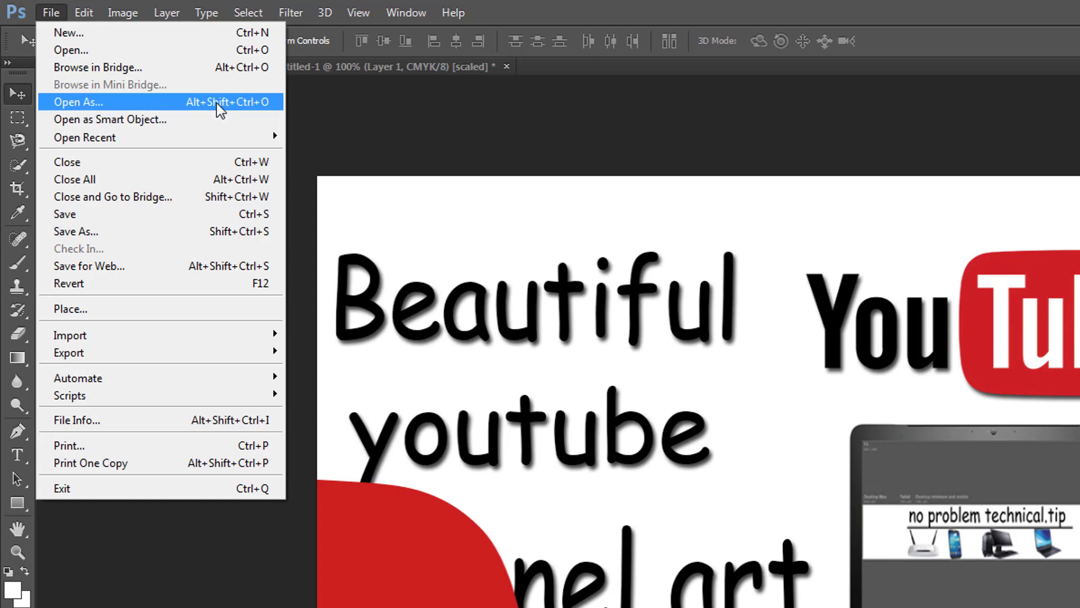
{"action": "left_click", "coordinate": [193, 124]}
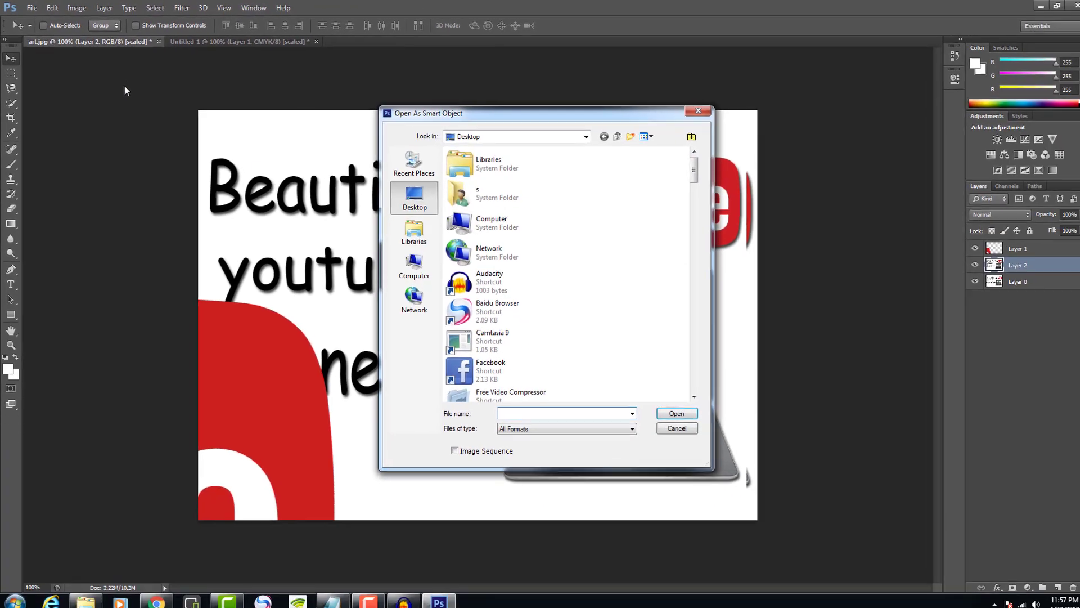
{"action": "left_click_drag", "start_coordinate": [684, 169], "coordinate": [682, 277]}
{"action": "left_click", "coordinate": [490, 213]}
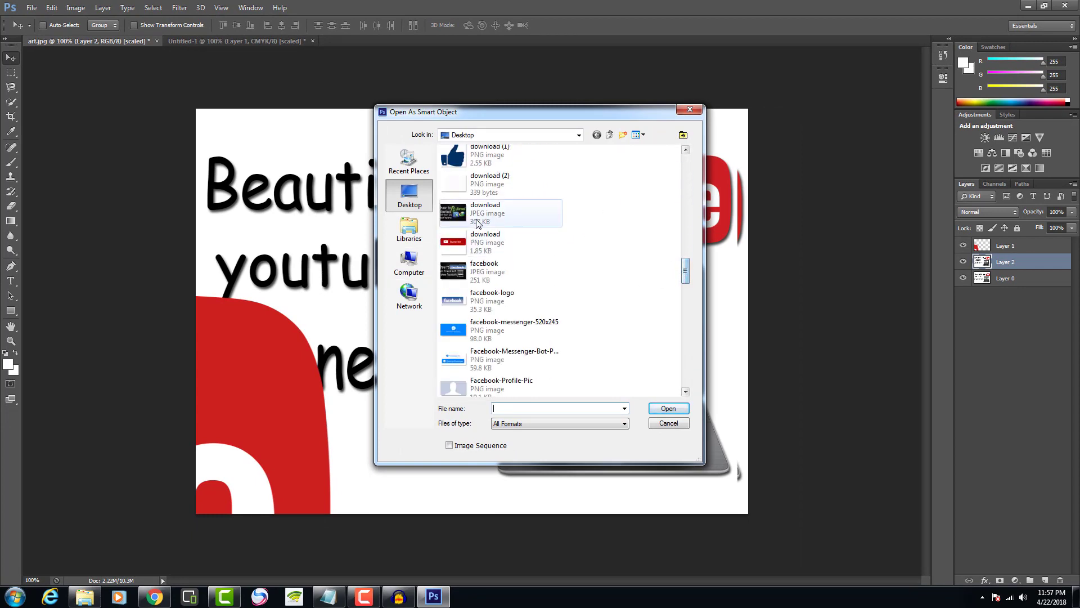
{"action": "left_click", "coordinate": [655, 409]}
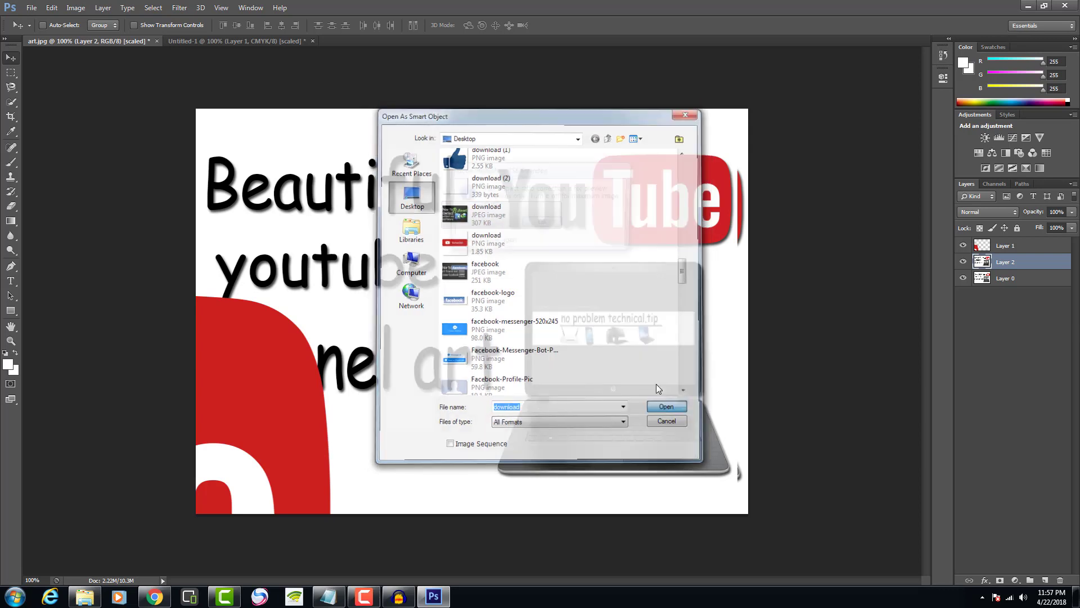
{"action": "left_click", "coordinate": [542, 224]}
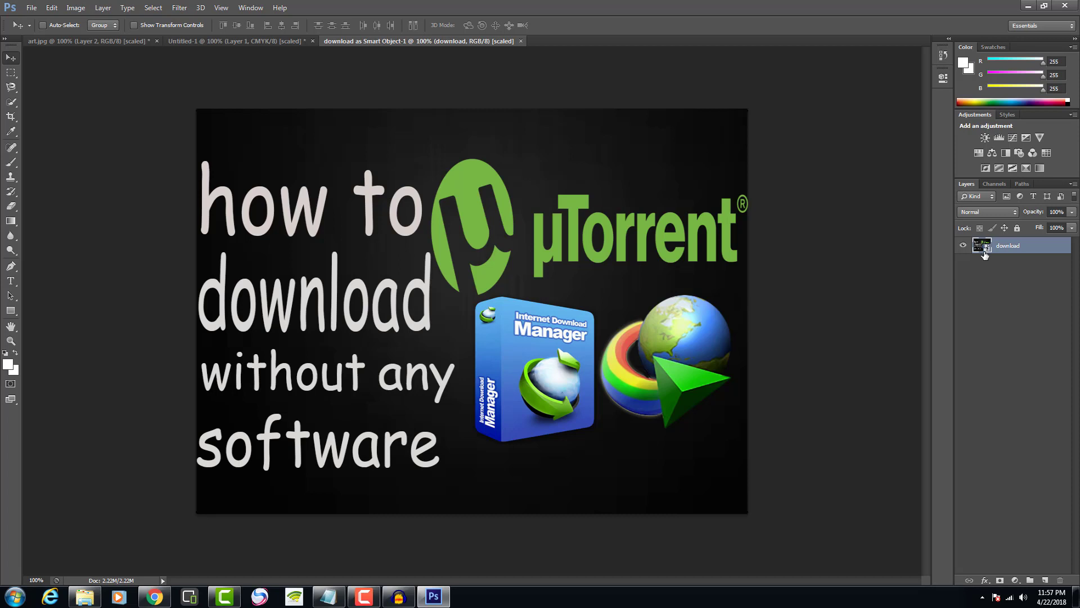
- Open the download smart object's contents to inspect the text at 300% zoom, and close the contents document
{"action": "double_click", "coordinate": [982, 245]}
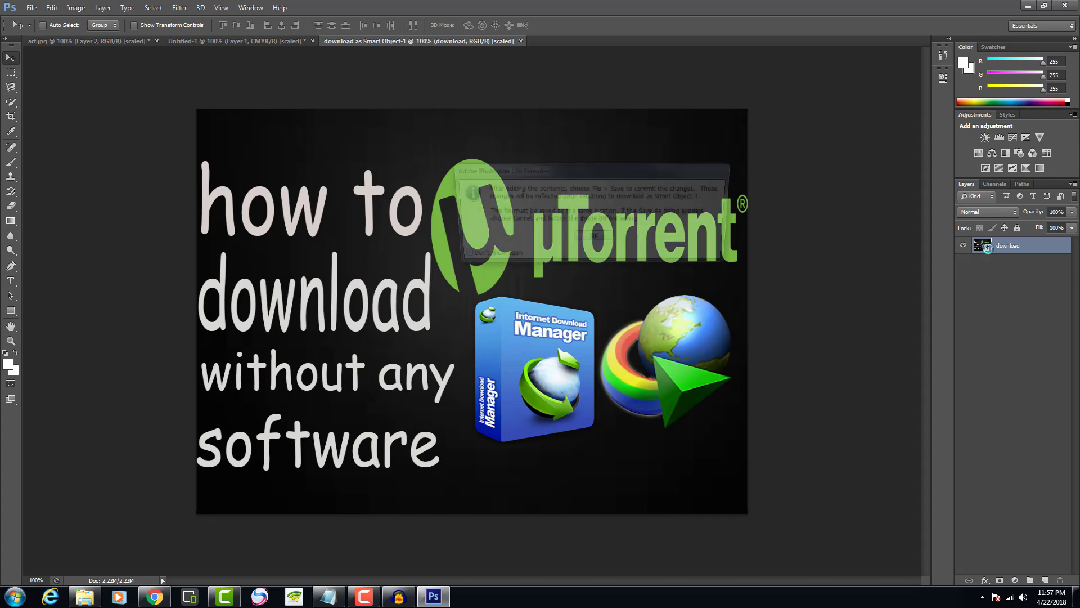
{"action": "left_click", "coordinate": [594, 240]}
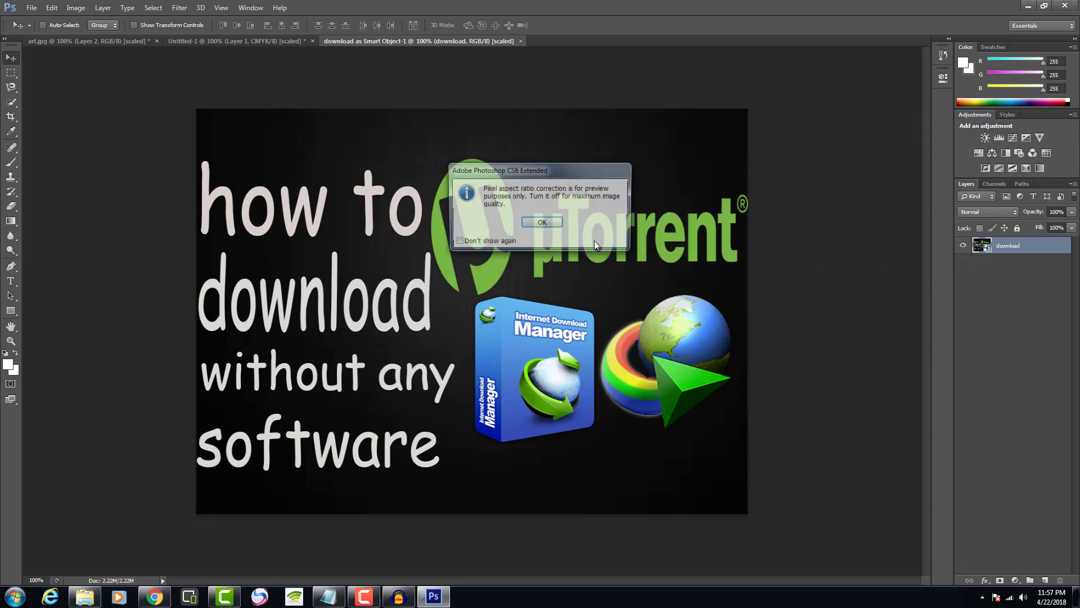
{"action": "left_click", "coordinate": [556, 224]}
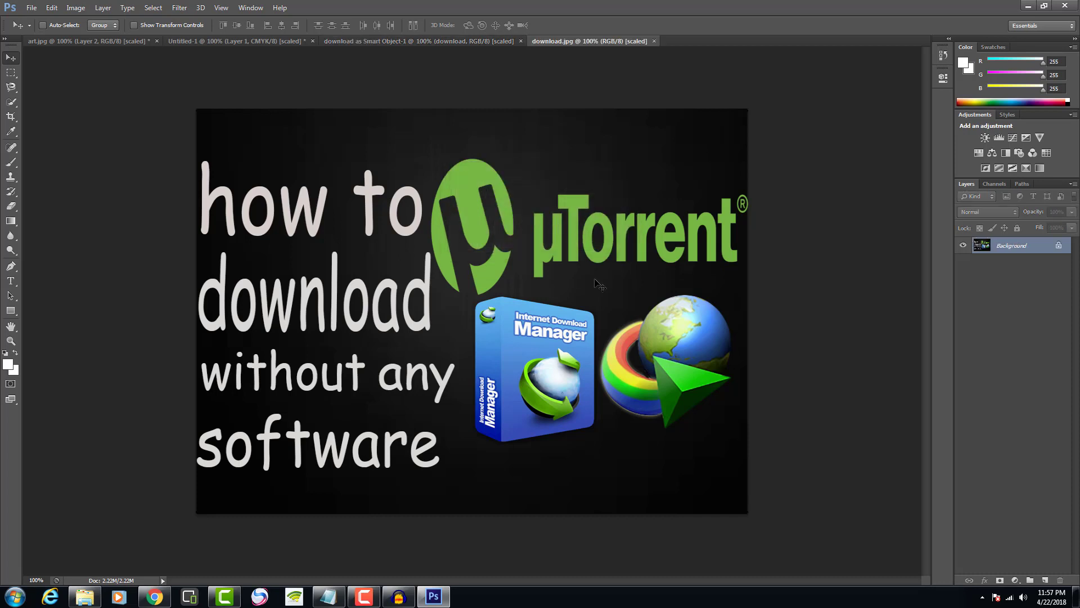
{"action": "left_click", "coordinate": [10, 341]}
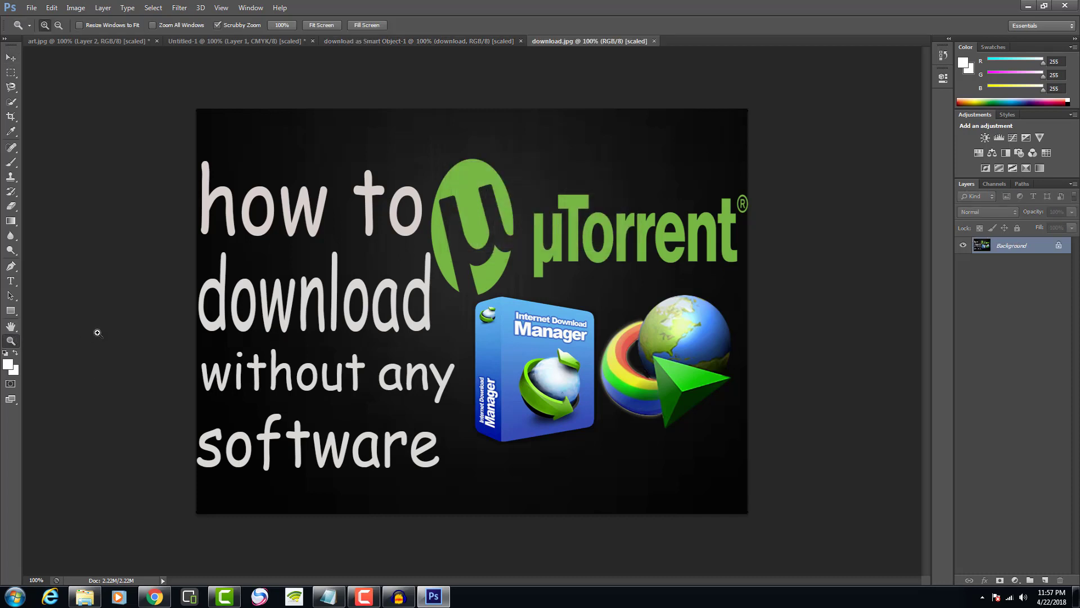
{"action": "left_click", "coordinate": [358, 321]}
{"action": "left_click", "coordinate": [354, 321]}
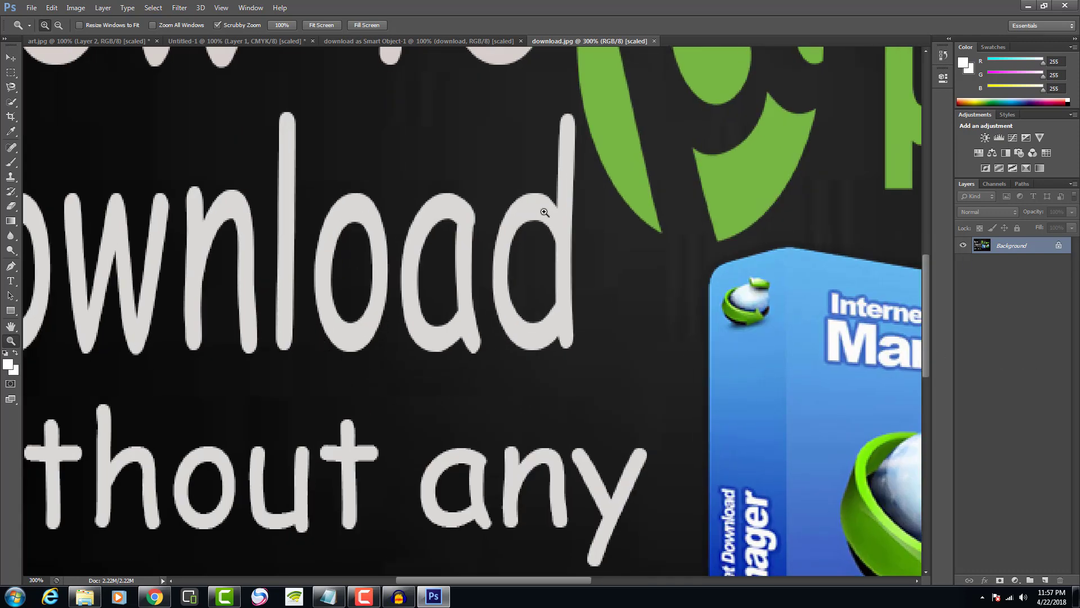
{"action": "left_click", "coordinate": [653, 41]}
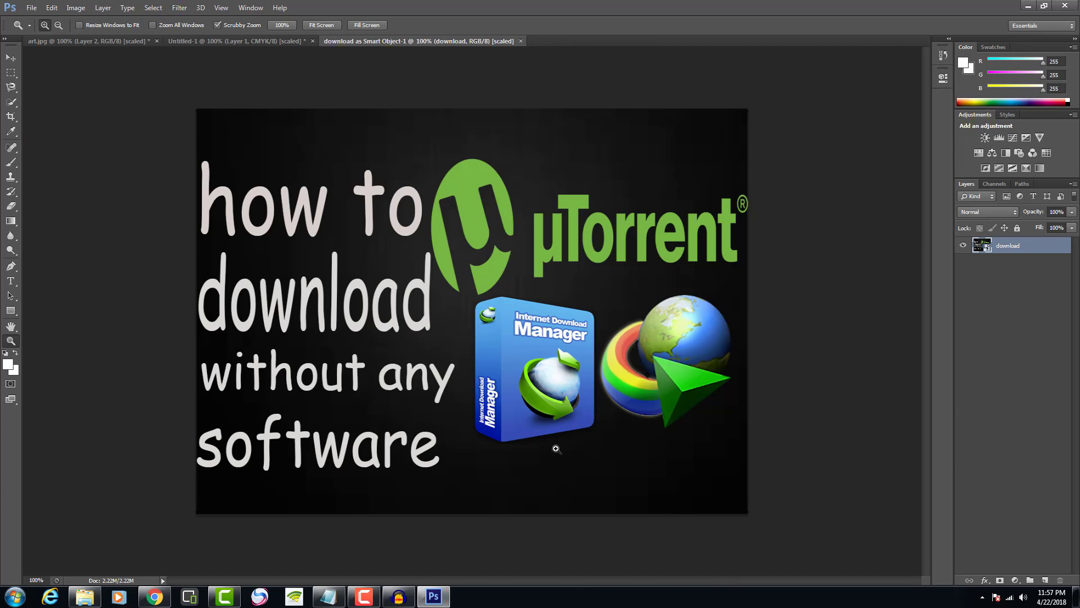
- Open the download JPEG image from the Desktop as an ordinary document alongside the smart object version
{"action": "left_click", "coordinate": [278, 43]}
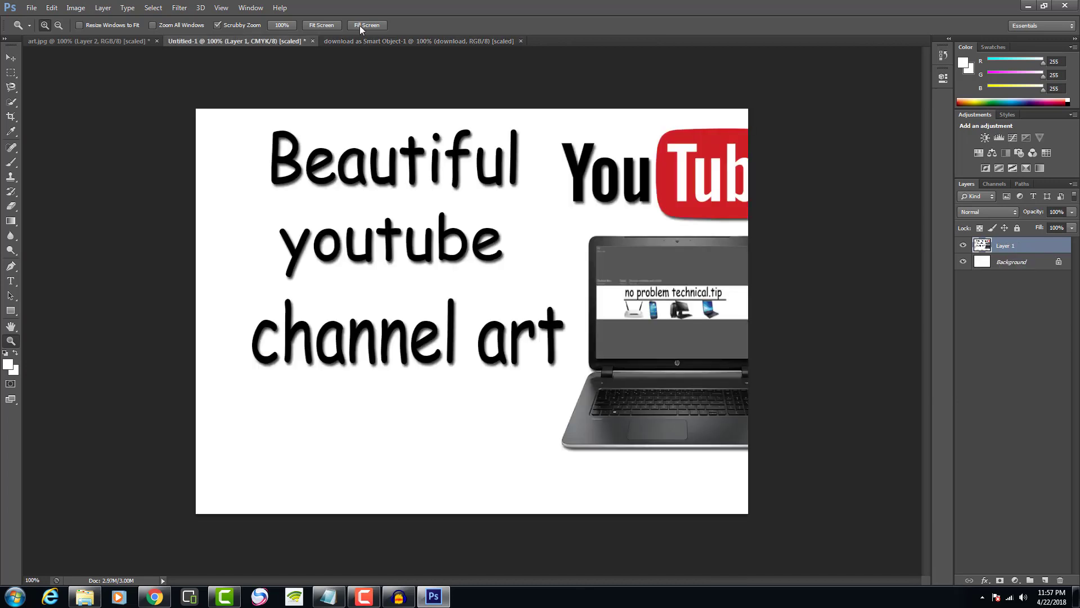
{"action": "left_click", "coordinate": [324, 42]}
{"action": "left_click", "coordinate": [29, 8]}
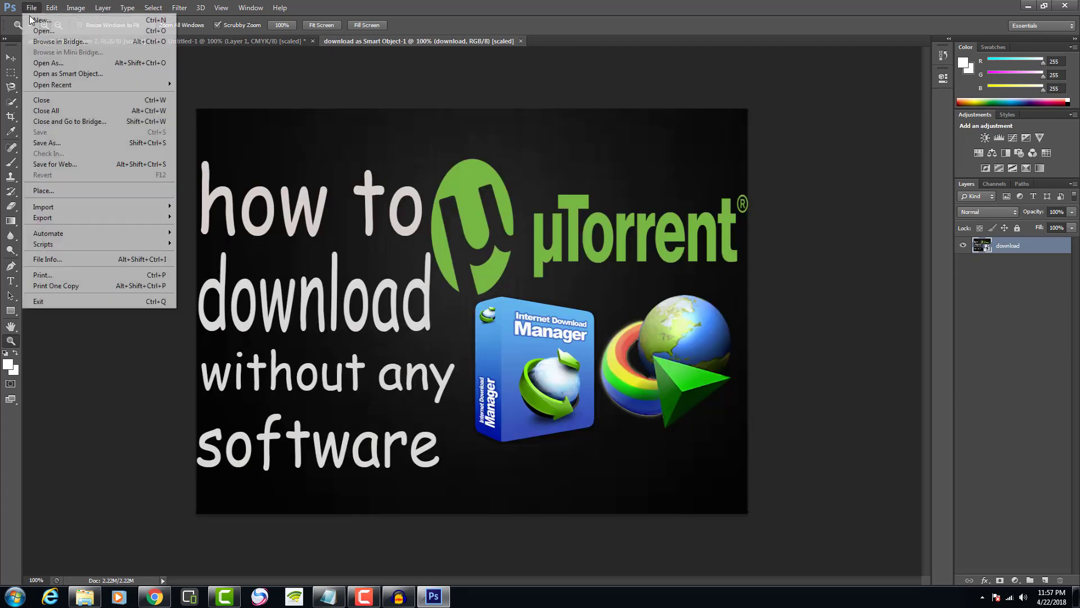
{"action": "left_click", "coordinate": [39, 26]}
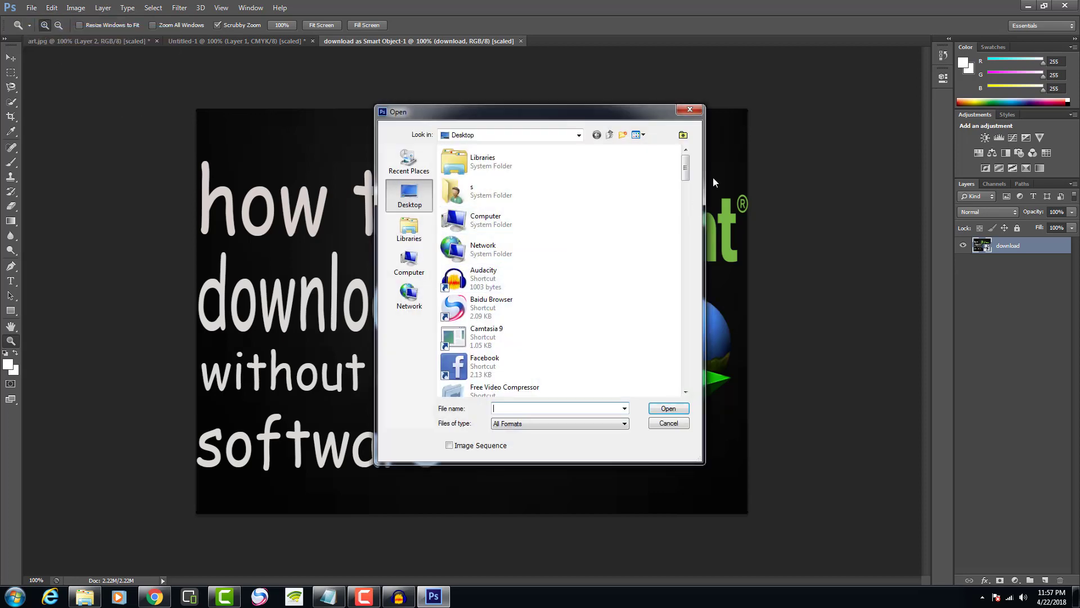
{"action": "left_click_drag", "start_coordinate": [684, 166], "coordinate": [686, 233]}
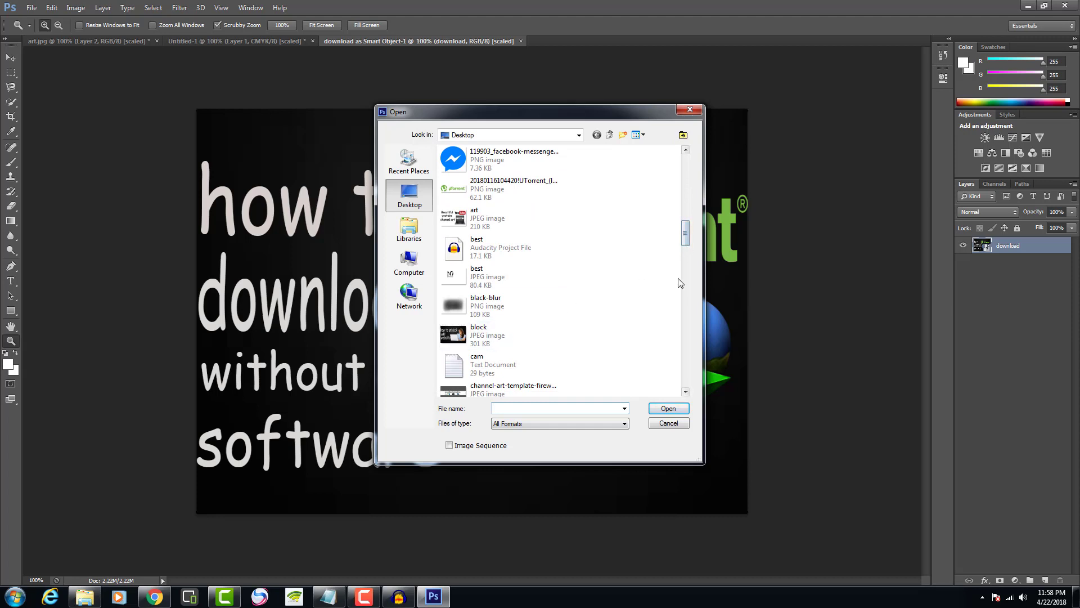
{"action": "scroll", "coordinate": [529, 259], "scroll_direction": "down", "scroll_amount": 5}
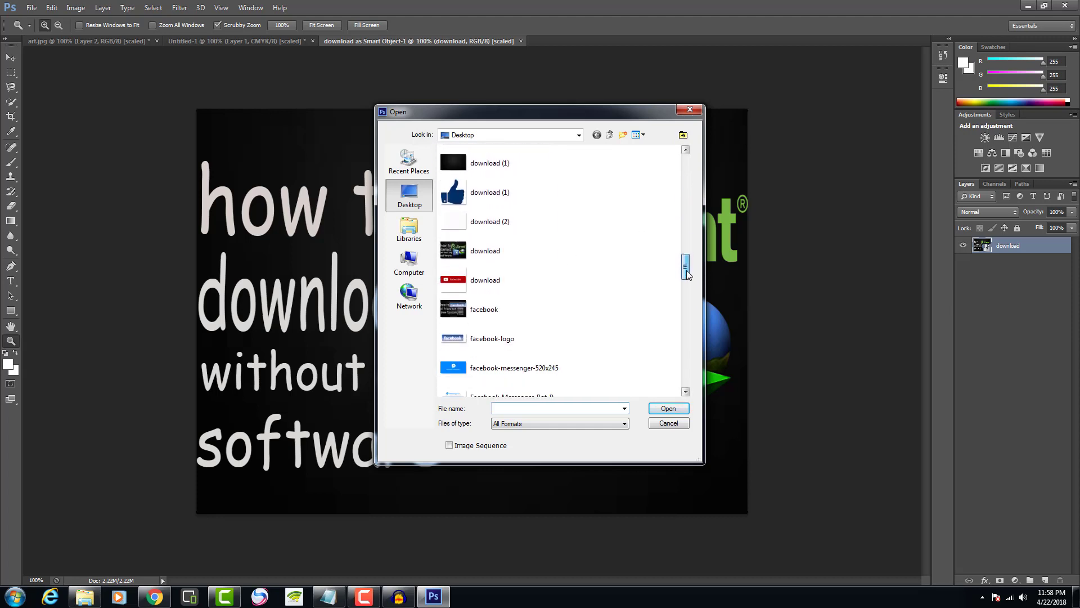
{"action": "left_click", "coordinate": [529, 259]}
{"action": "left_click", "coordinate": [674, 413]}
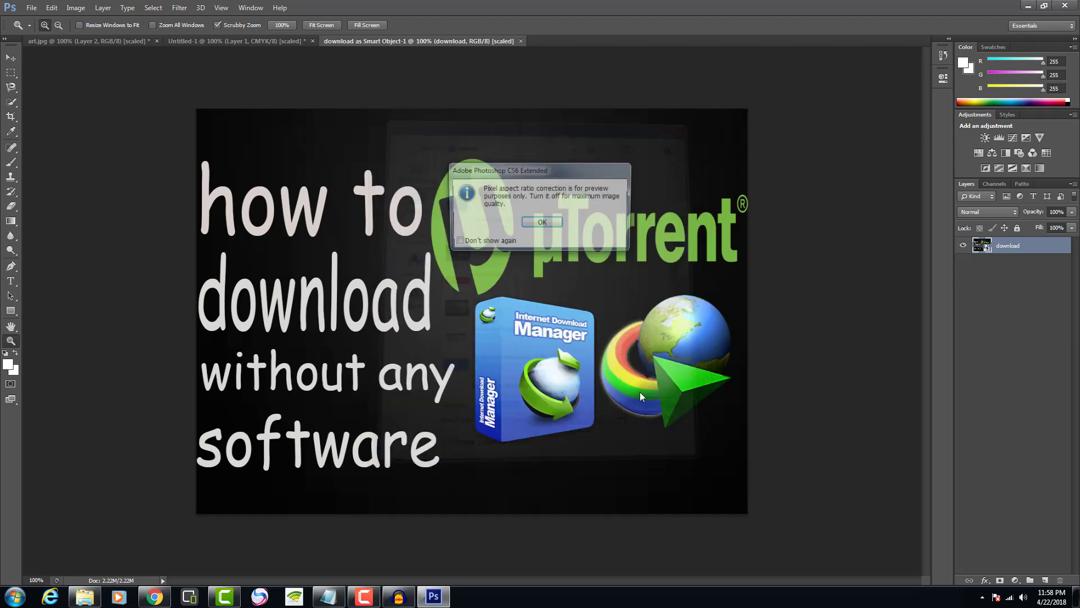
{"action": "left_click", "coordinate": [548, 224]}
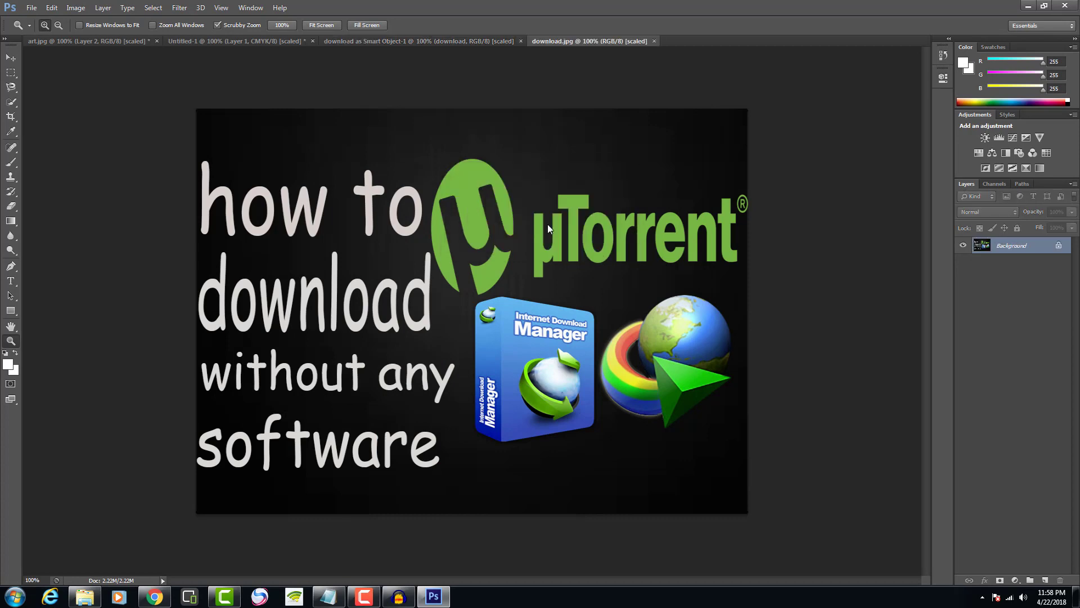
- Compare the smart object document with the ordinary download.jpg document by switching between them
{"action": "left_click", "coordinate": [459, 49]}
{"action": "left_click", "coordinate": [464, 42]}
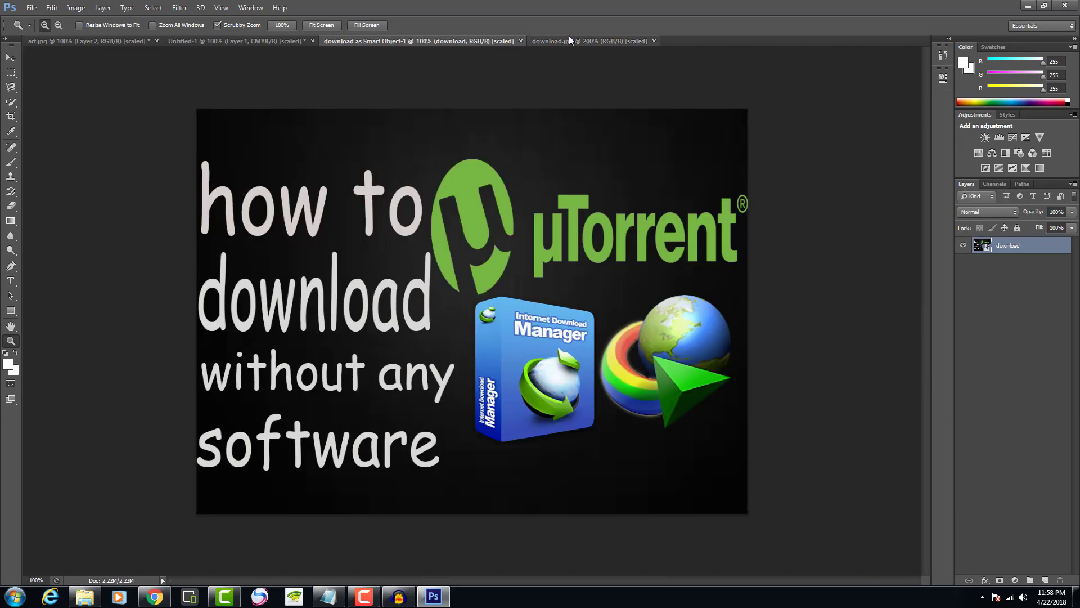
{"action": "left_click", "coordinate": [567, 41]}
{"action": "left_click", "coordinate": [463, 40]}
{"action": "left_click", "coordinate": [33, 9]}
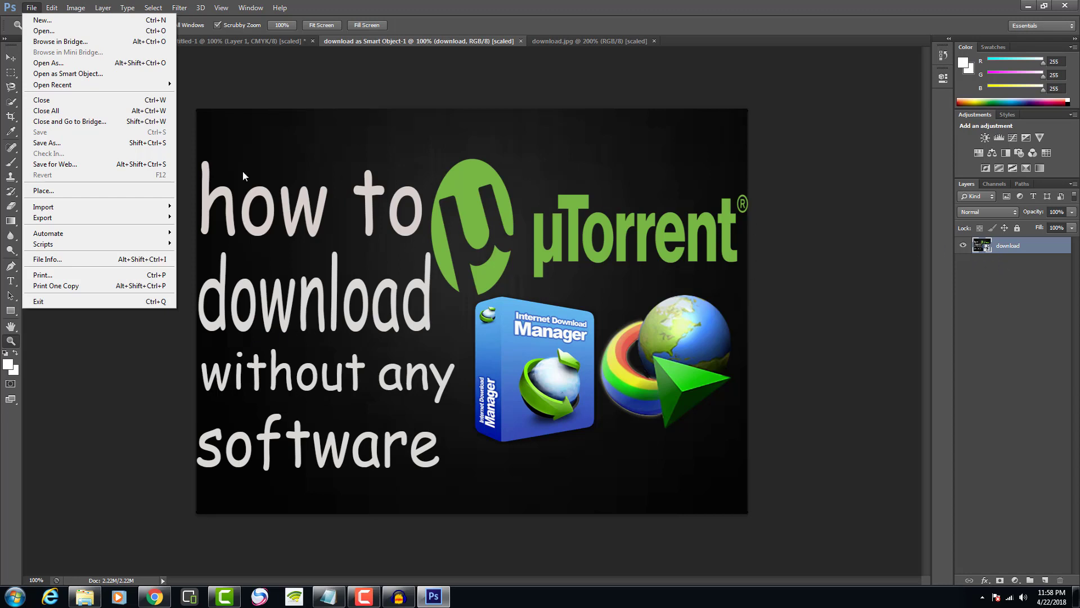
{"action": "left_click", "coordinate": [182, 39]}
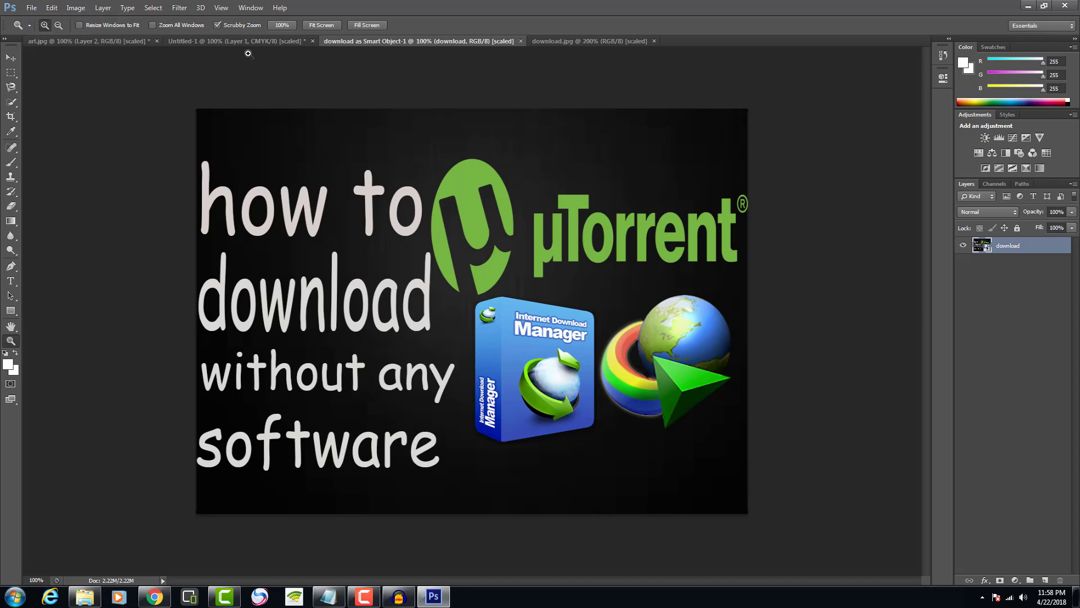